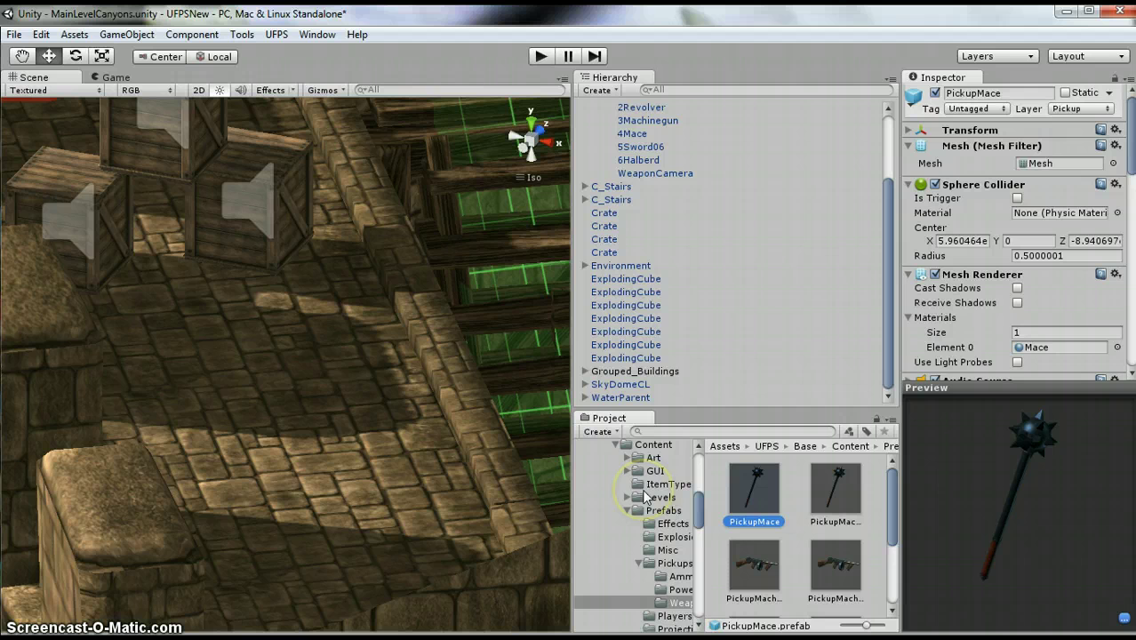
# - Place the PickupMace prefab from the Pickups weapon folder in the scene, on the stone floor near the wall
pyautogui.click(751, 492)
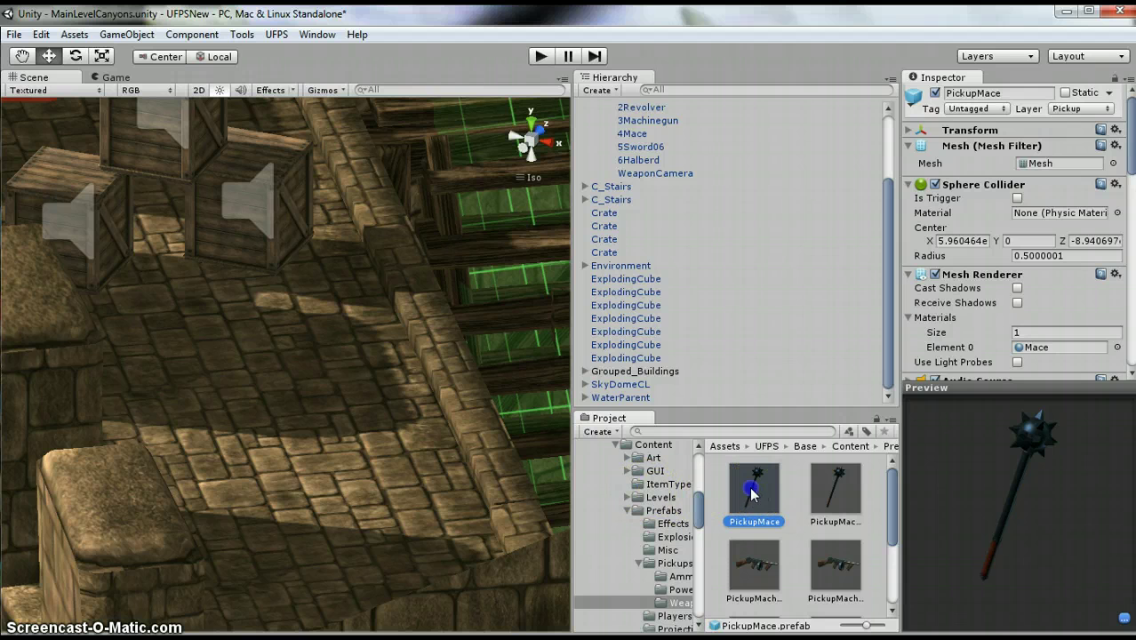
pyautogui.moveTo(751, 492); pyautogui.dragTo(379, 351)
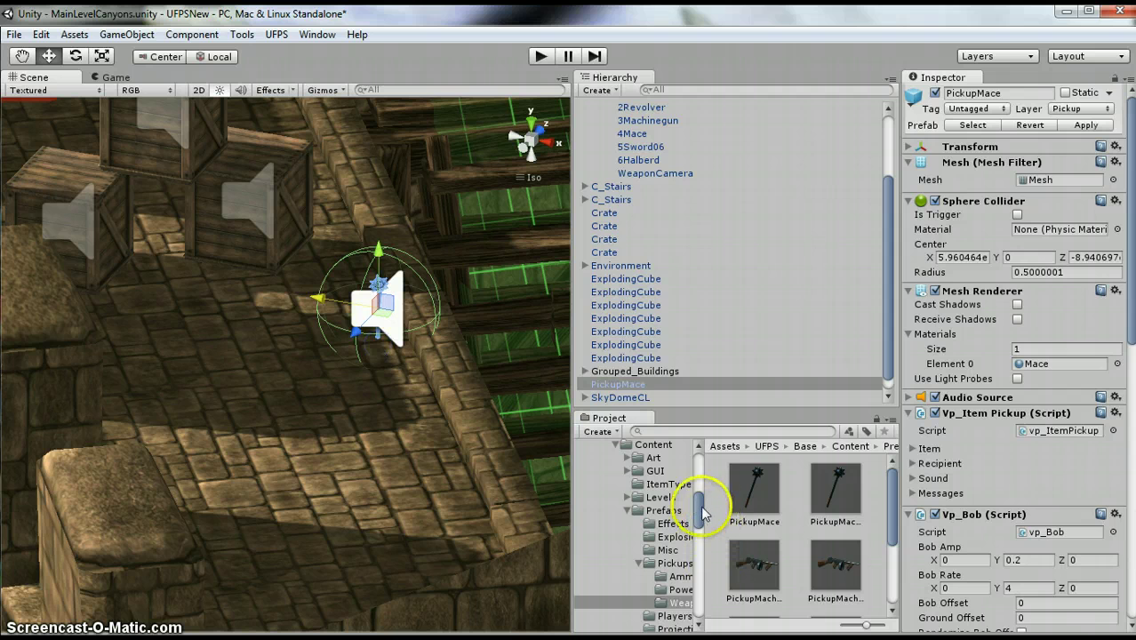
pyautogui.moveTo(700, 502)
pyautogui.mouseDown()
pyautogui.moveTo(699, 452)
pyautogui.moveTo(701, 498)
pyautogui.mouseUp()
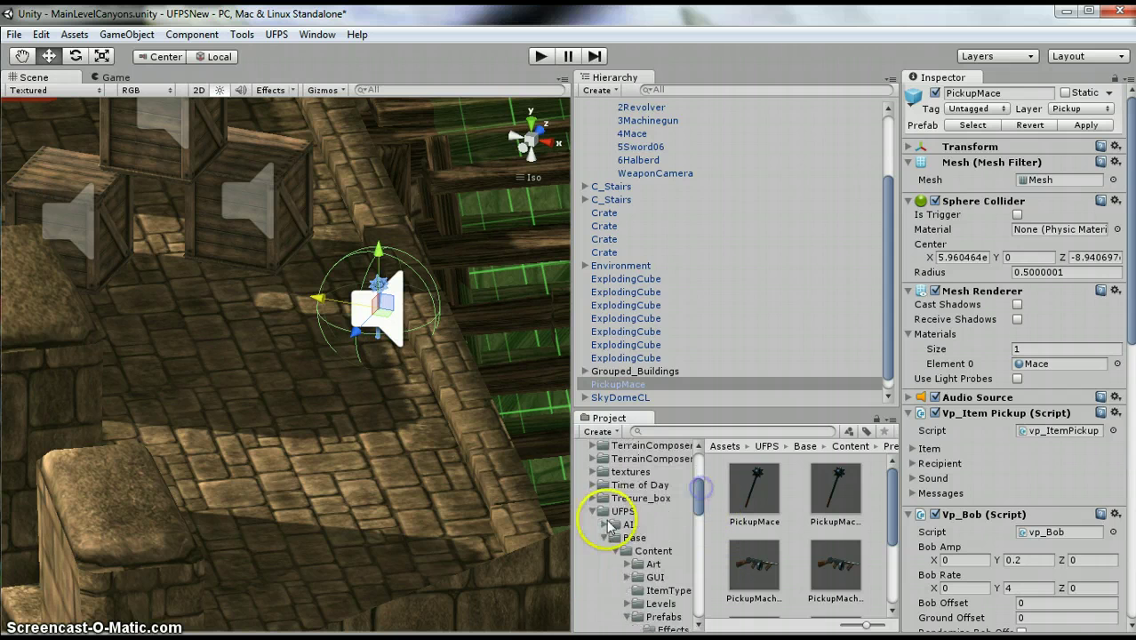
pyautogui.scroll(-5, 694, 523)
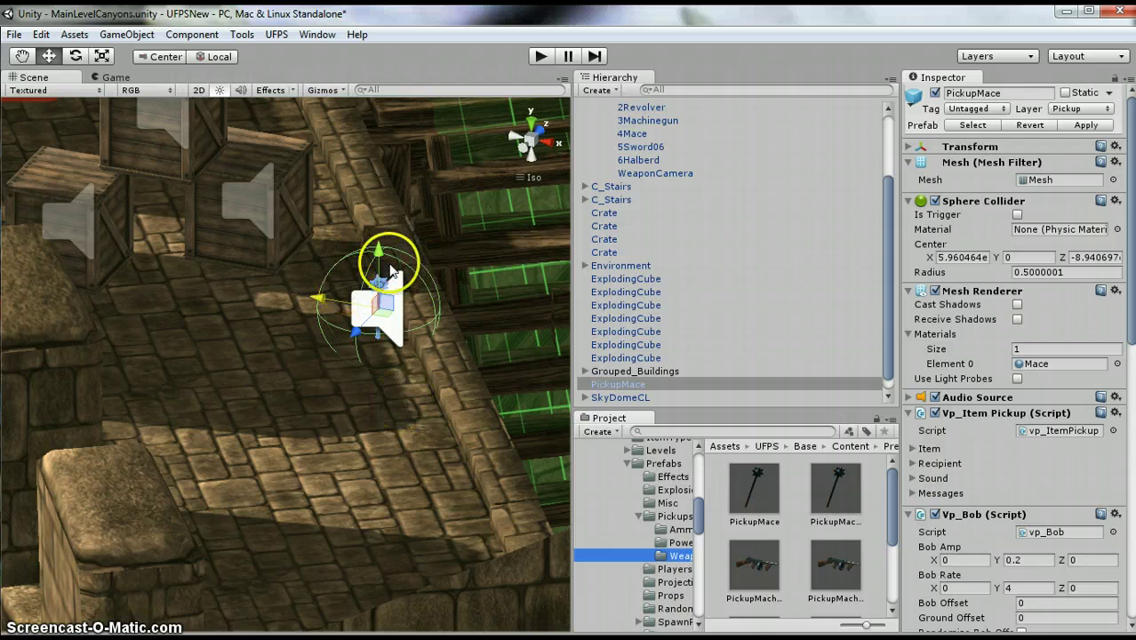
# - Place the Sword06 prefab from the weapon pack's Sword folder on the stone floor in the scene
pyautogui.moveTo(698, 514); pyautogui.dragTo(698, 597)
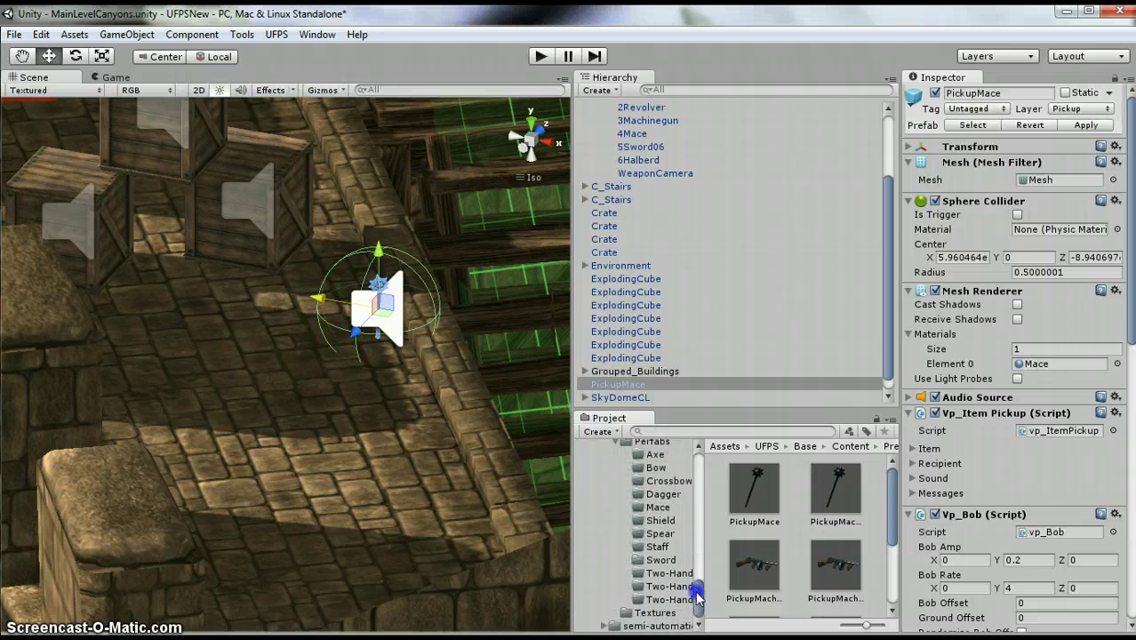
pyautogui.click(658, 561)
pyautogui.click(656, 561)
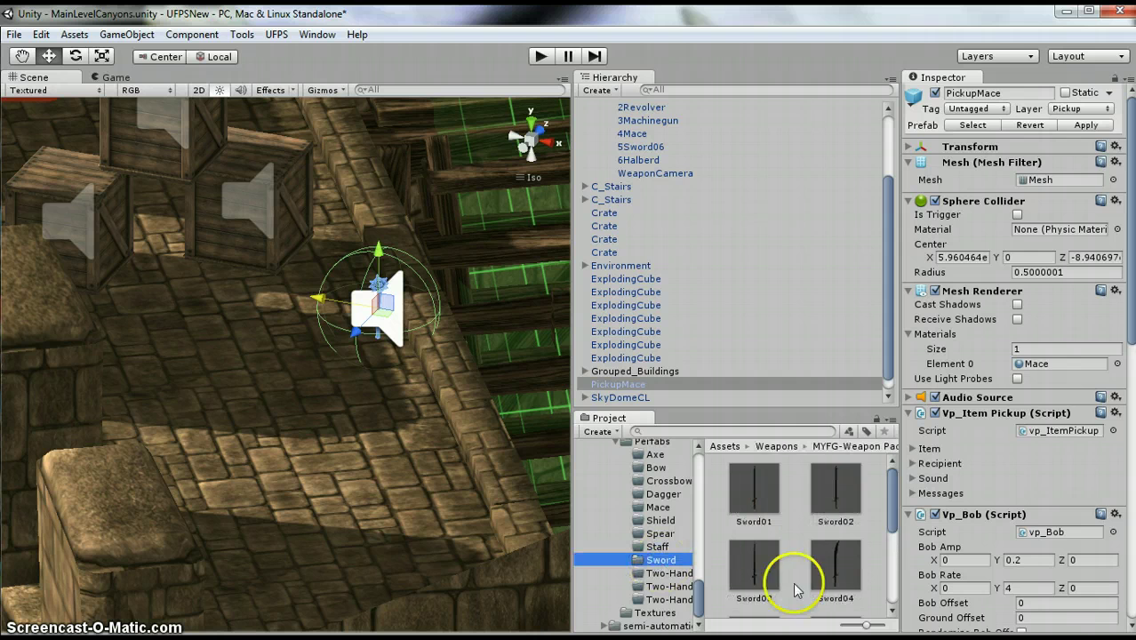
pyautogui.scroll(-3, 793, 583)
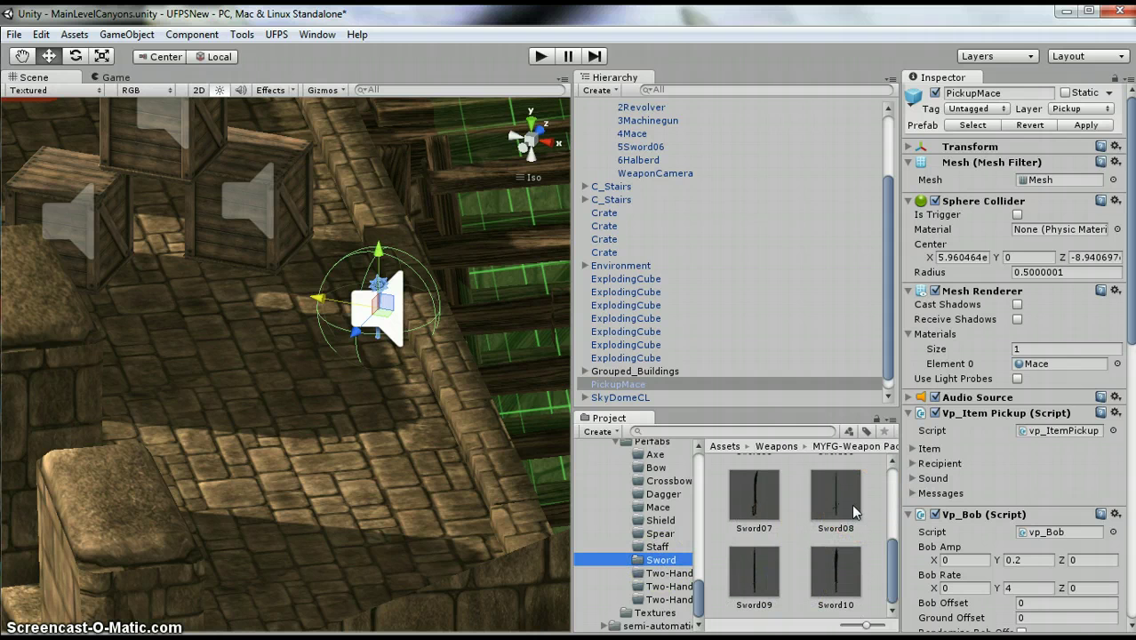
pyautogui.scroll(2, 850, 533)
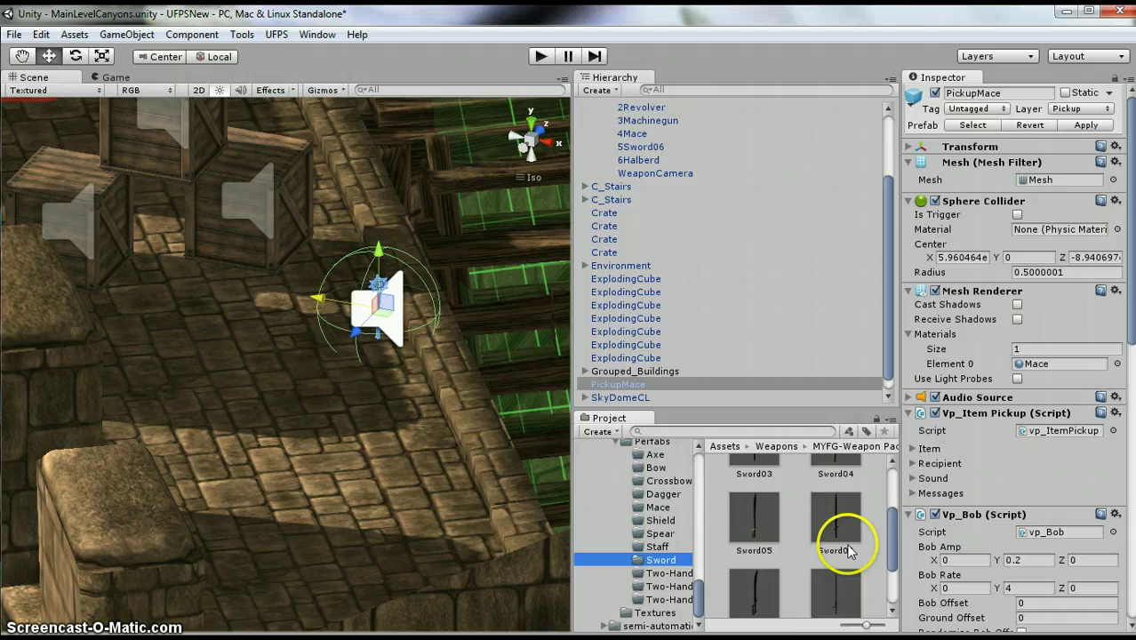
pyautogui.click(837, 511)
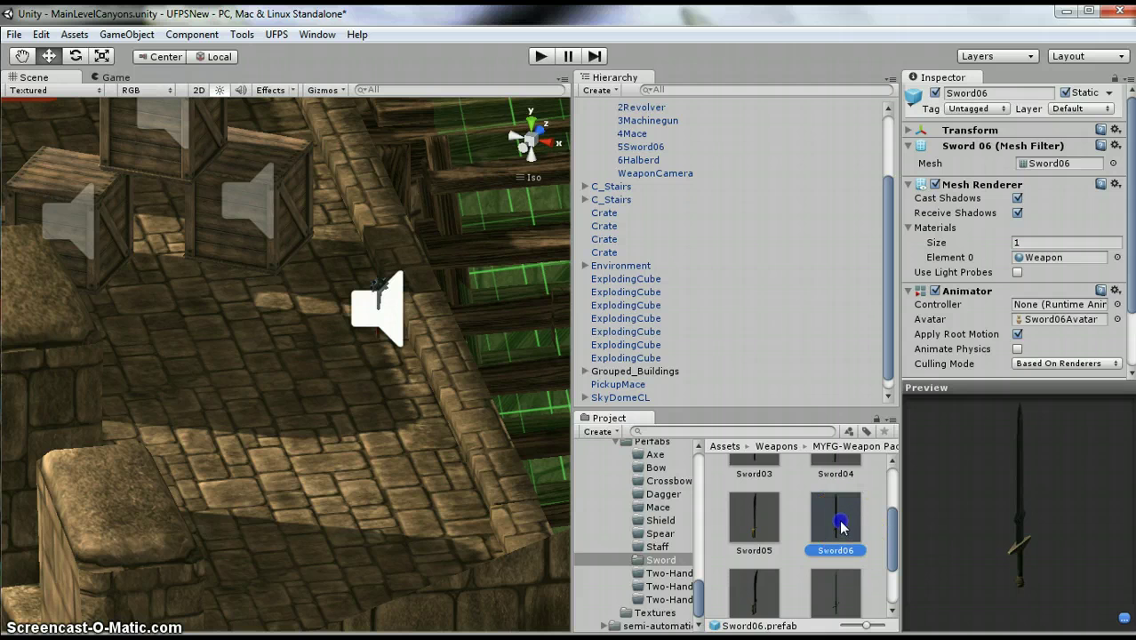
pyautogui.moveTo(569, 442); pyautogui.dragTo(236, 454)
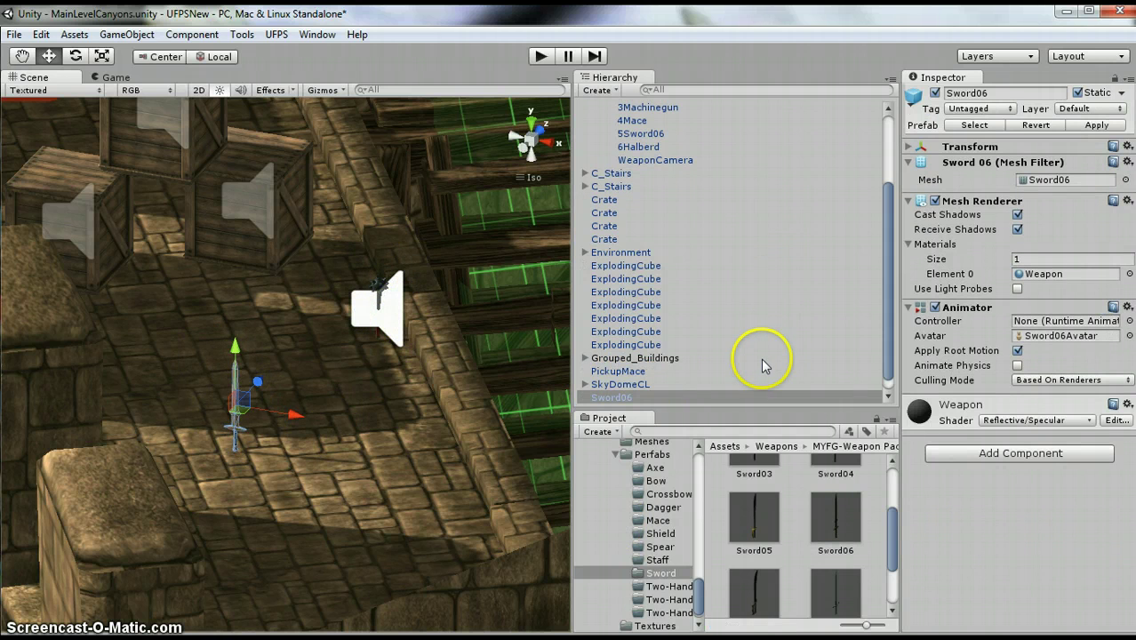
# - Rename the sword in the scene to PickupSword06 and save it as a prefab in the _Weapons/_Pickups folder
pyautogui.click(947, 93)
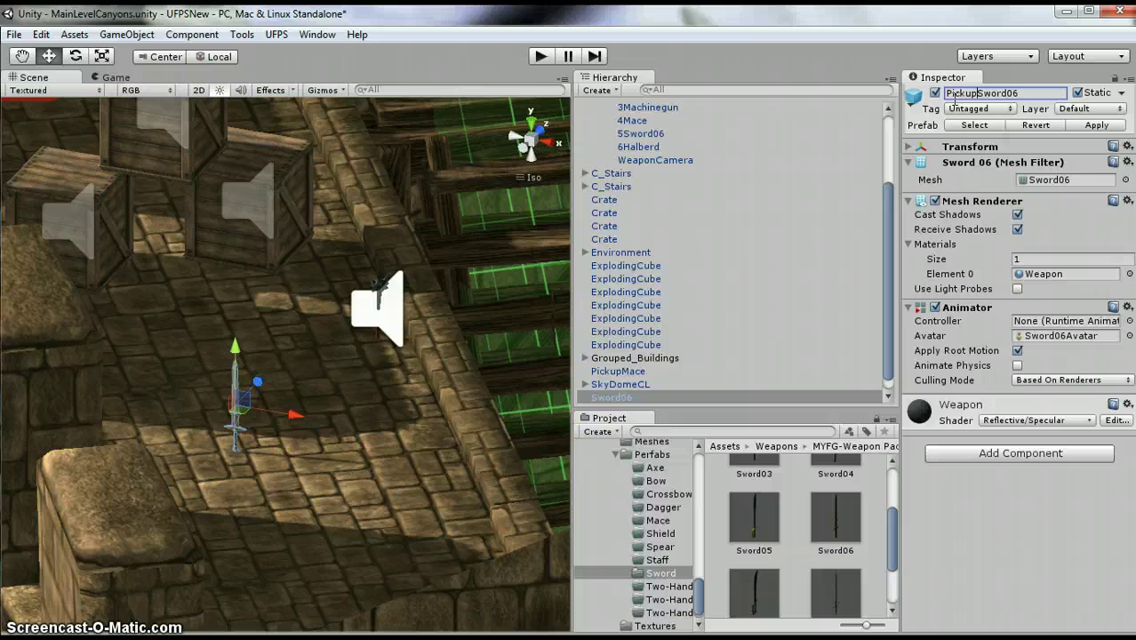
pyautogui.press('Return')
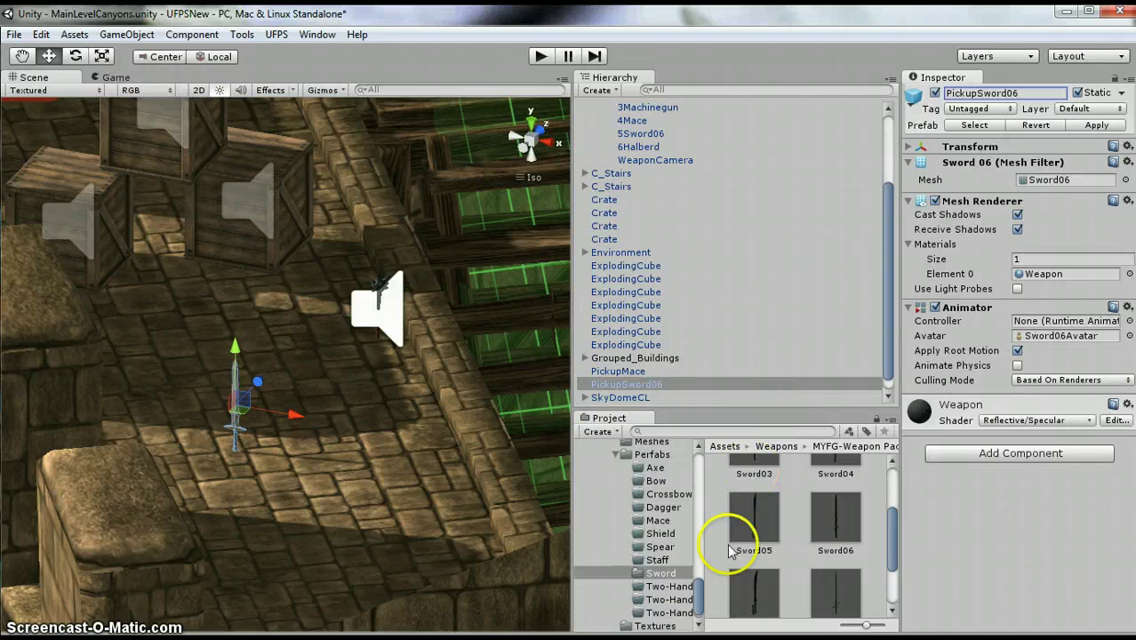
pyautogui.moveTo(701, 603); pyautogui.dragTo(698, 476)
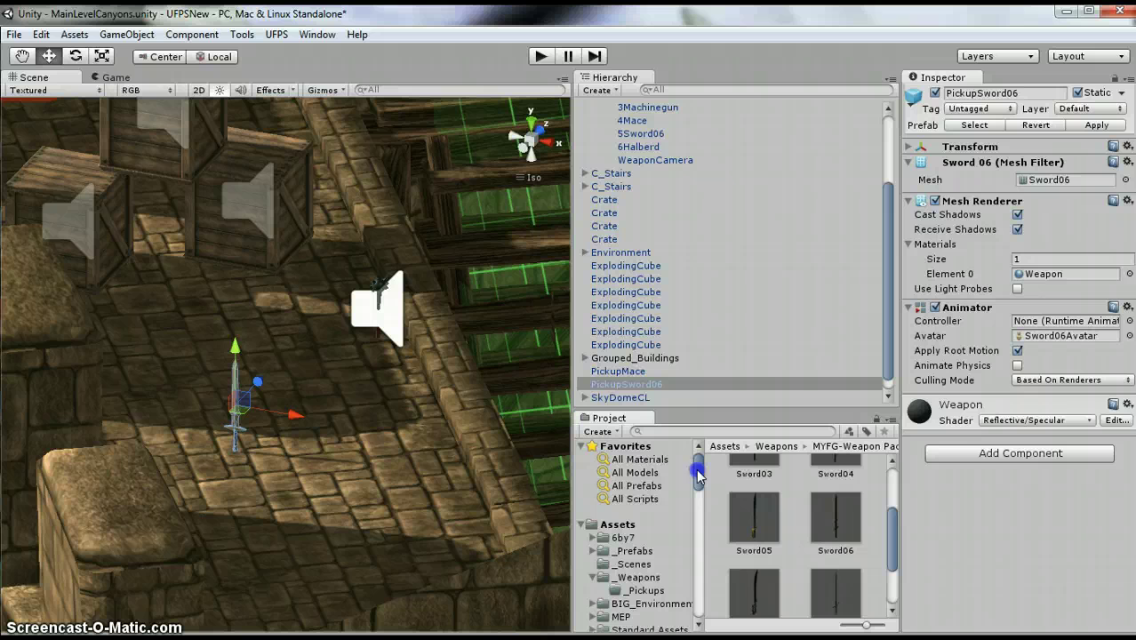
pyautogui.click(647, 591)
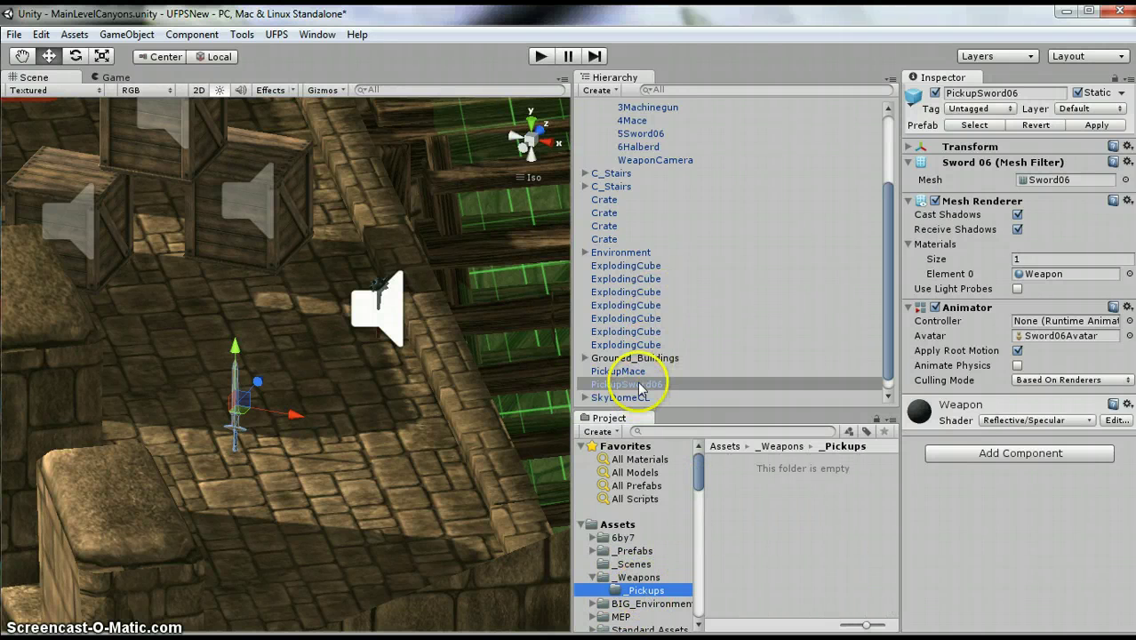
pyautogui.moveTo(641, 383); pyautogui.dragTo(740, 455)
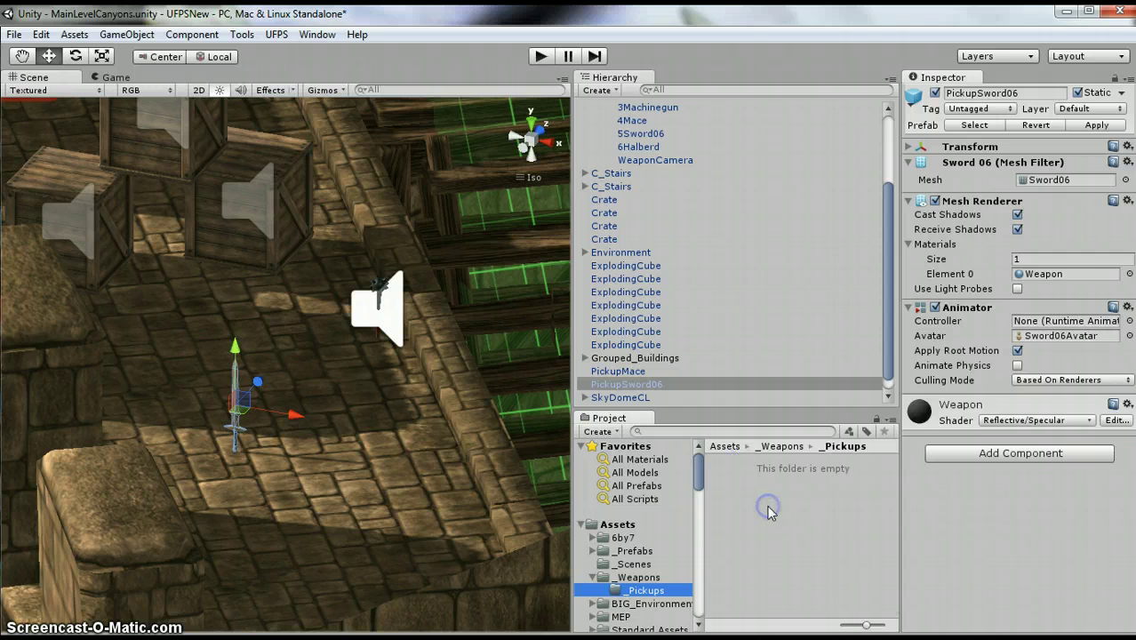
pyautogui.moveTo(769, 511); pyautogui.dragTo(770, 512)
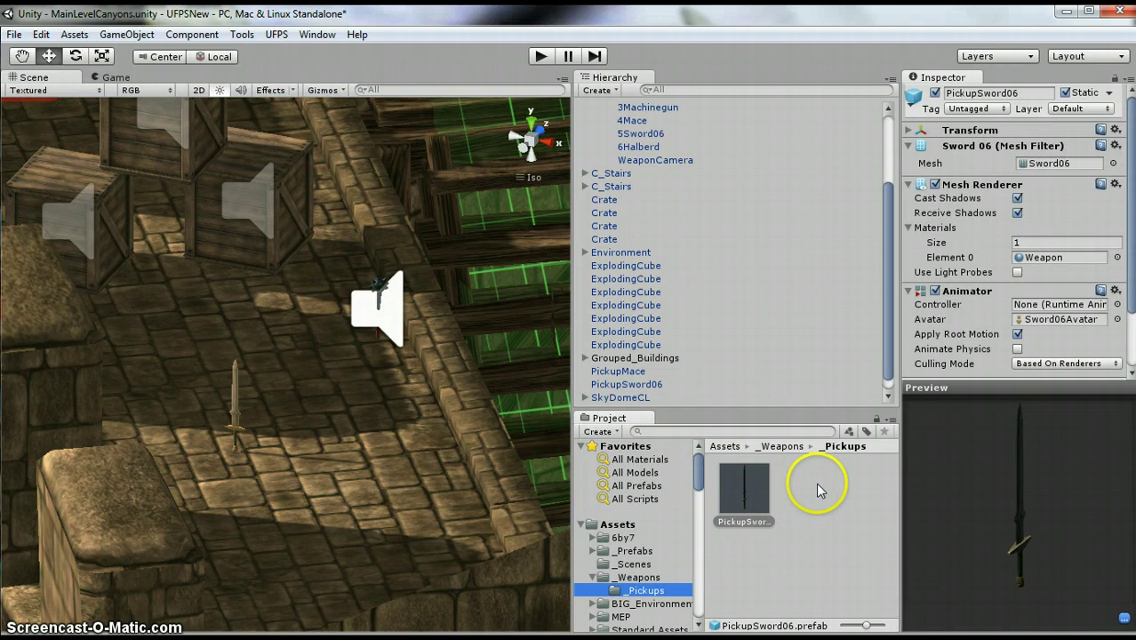
# - Remove the Animator component from the PickupSword06 scene object and collapse its Mesh Renderer and Mesh Filter
pyautogui.scroll(-1, 742, 368)
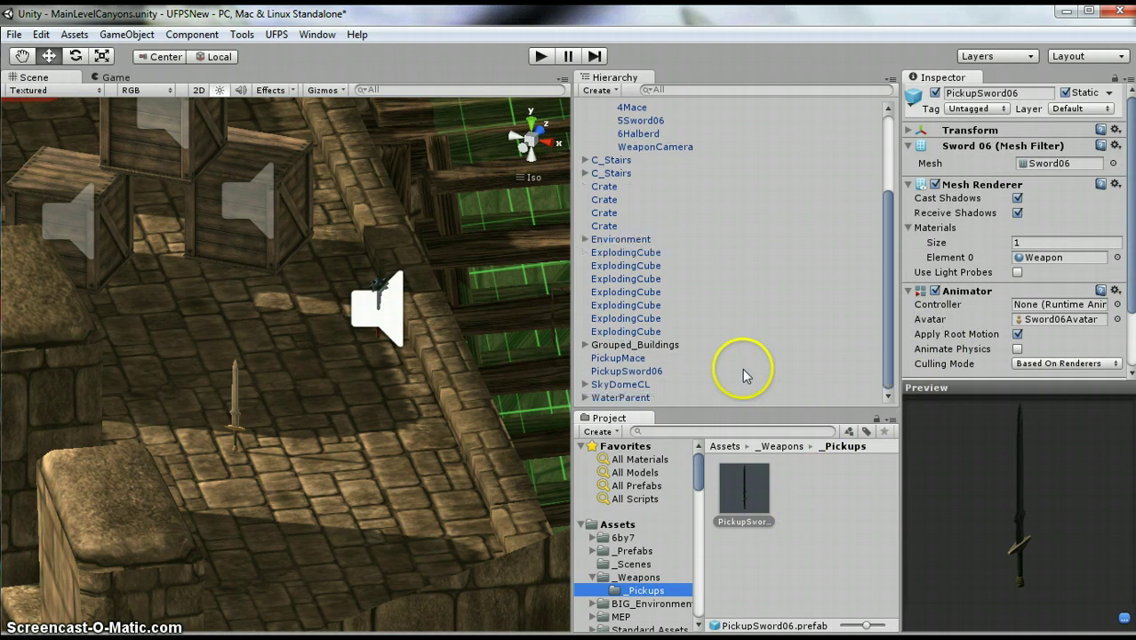
pyautogui.click(627, 371)
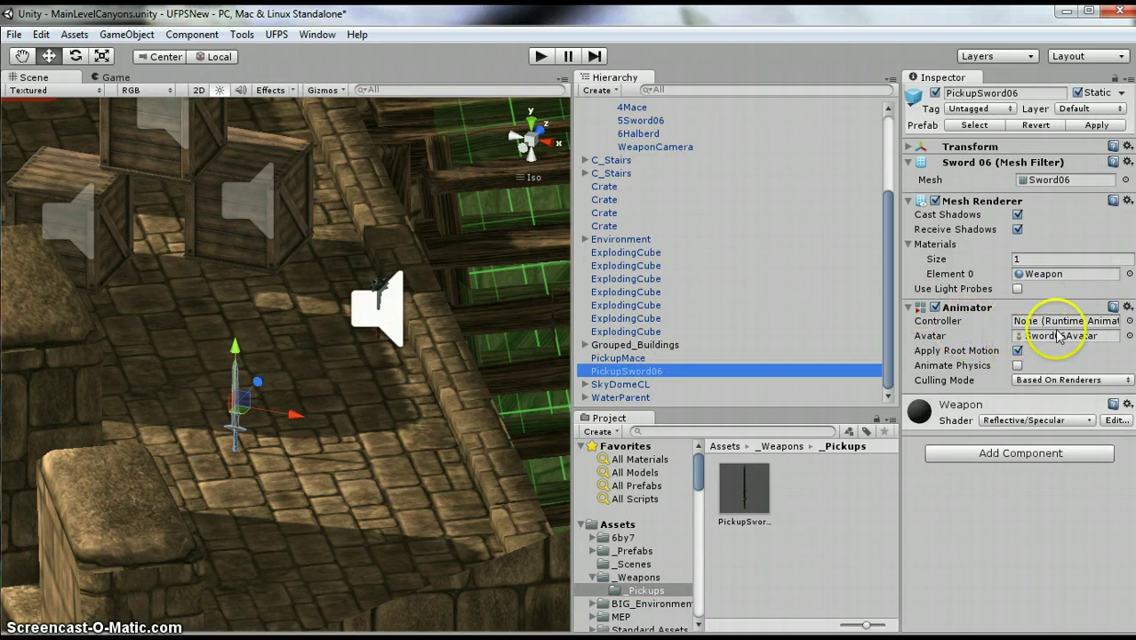
pyautogui.click(1127, 307)
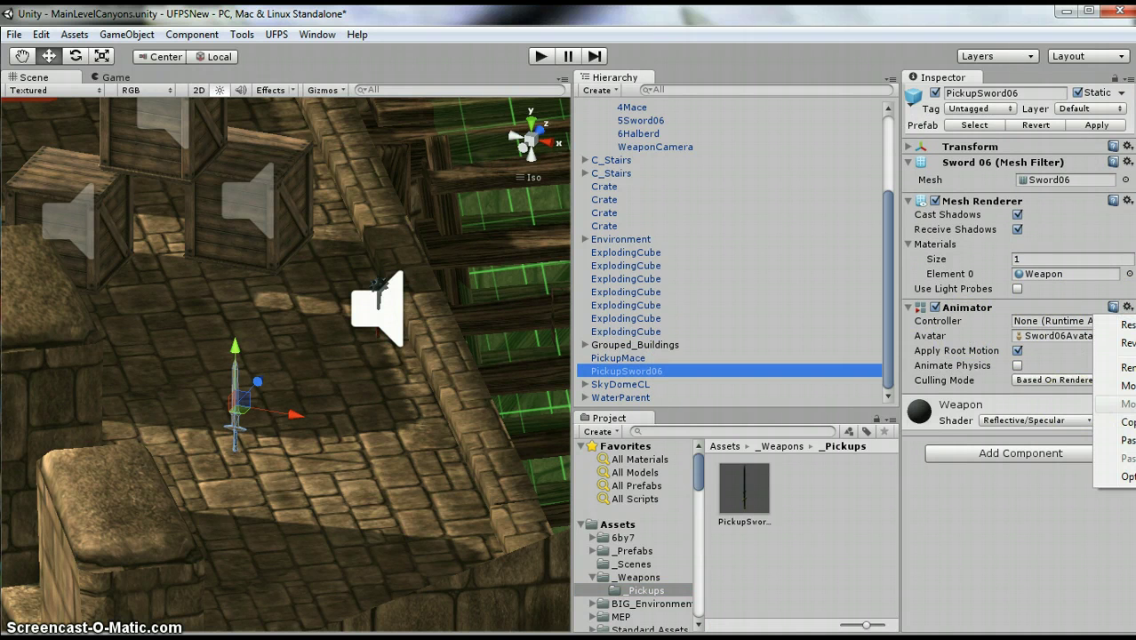
pyautogui.click(1121, 367)
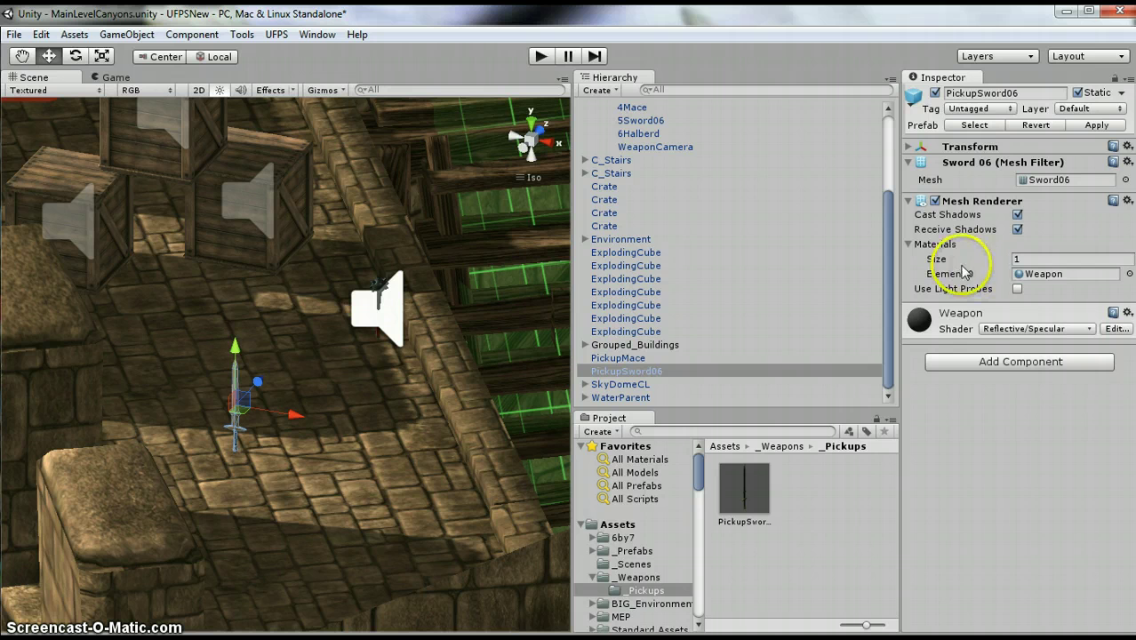
pyautogui.click(908, 201)
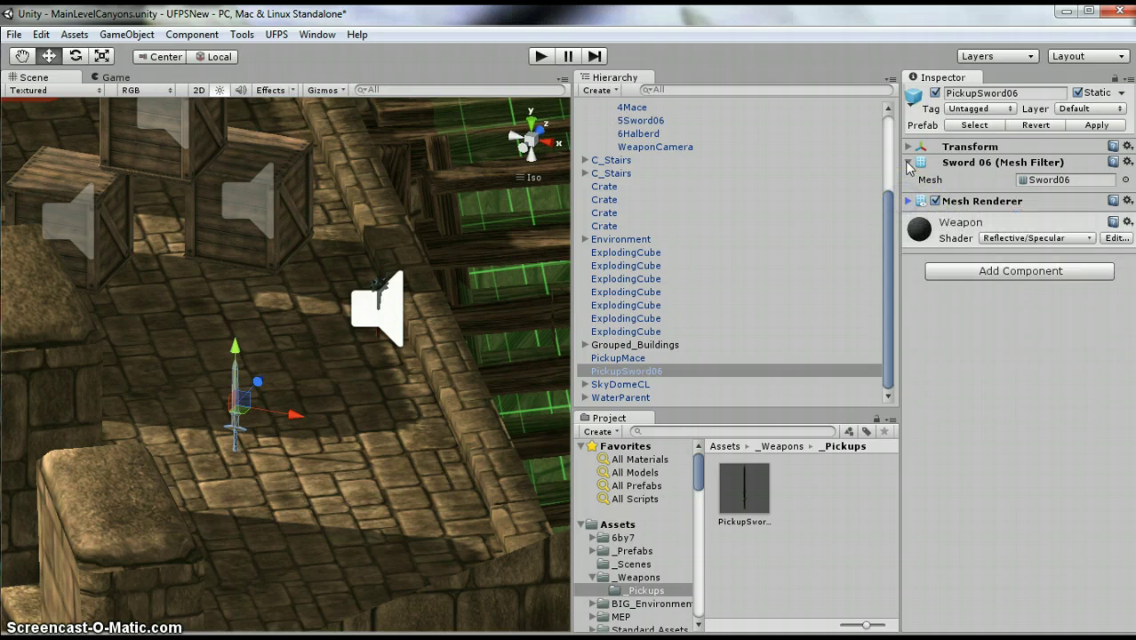
pyautogui.click(908, 163)
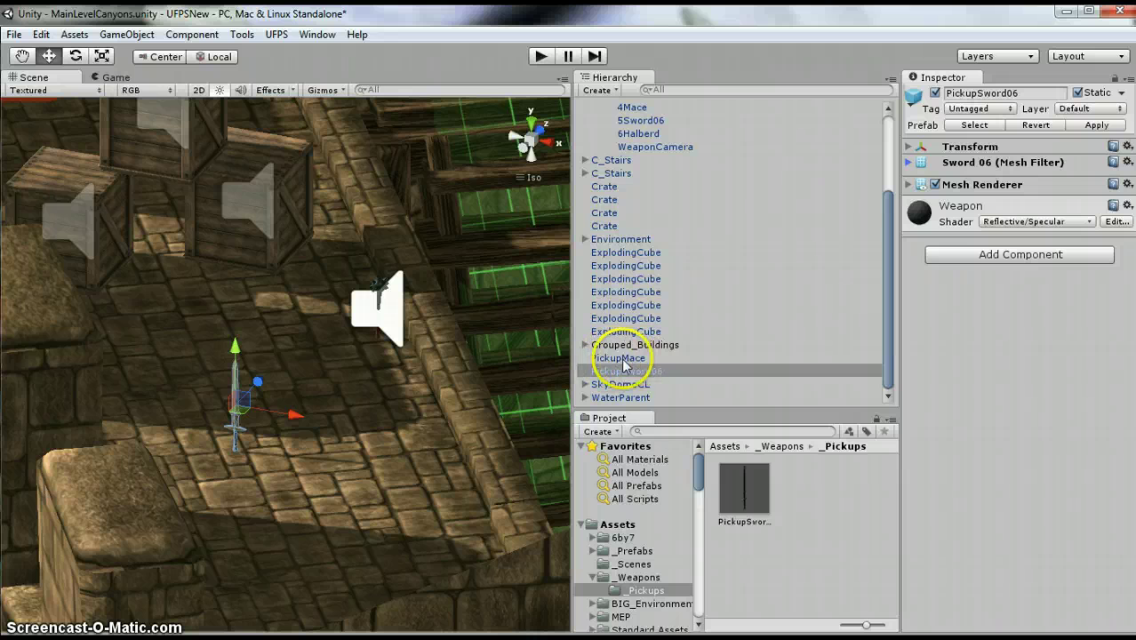
# - Copy PickupMace's Sphere Collider onto PickupSword06 as a new component and set its center Y to 0.33
pyautogui.click(624, 359)
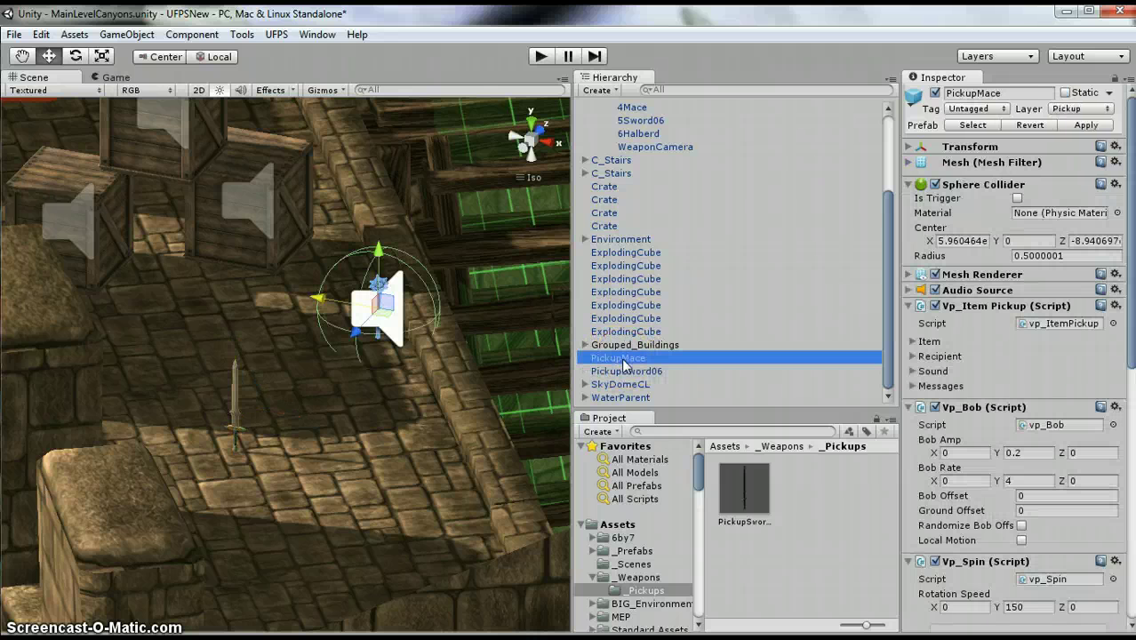
pyautogui.click(1116, 184)
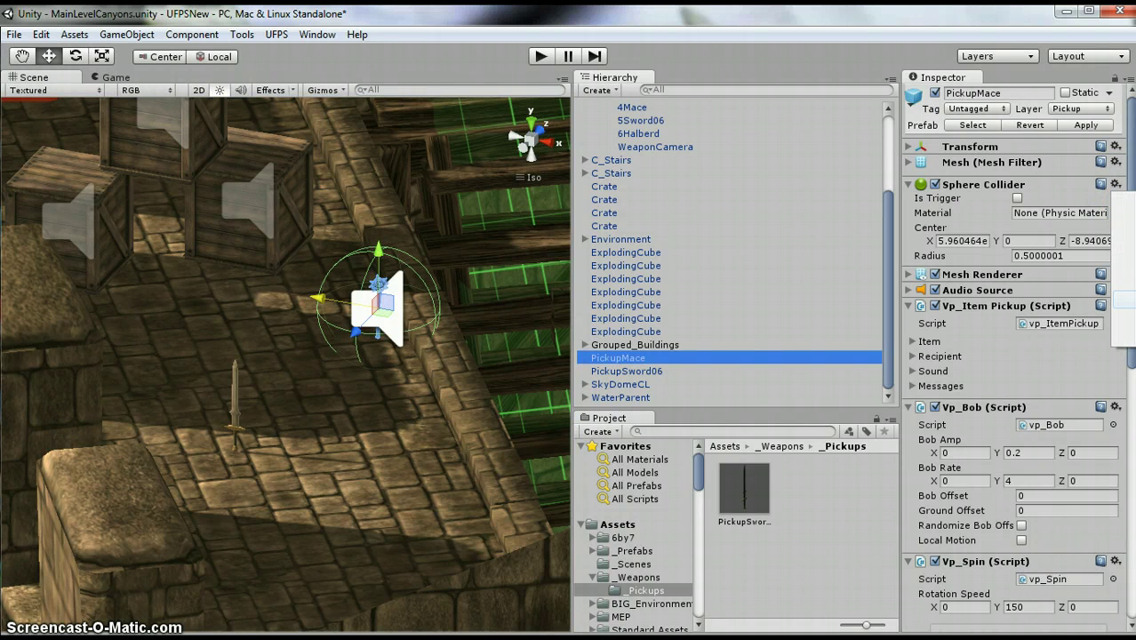
pyautogui.click(652, 372)
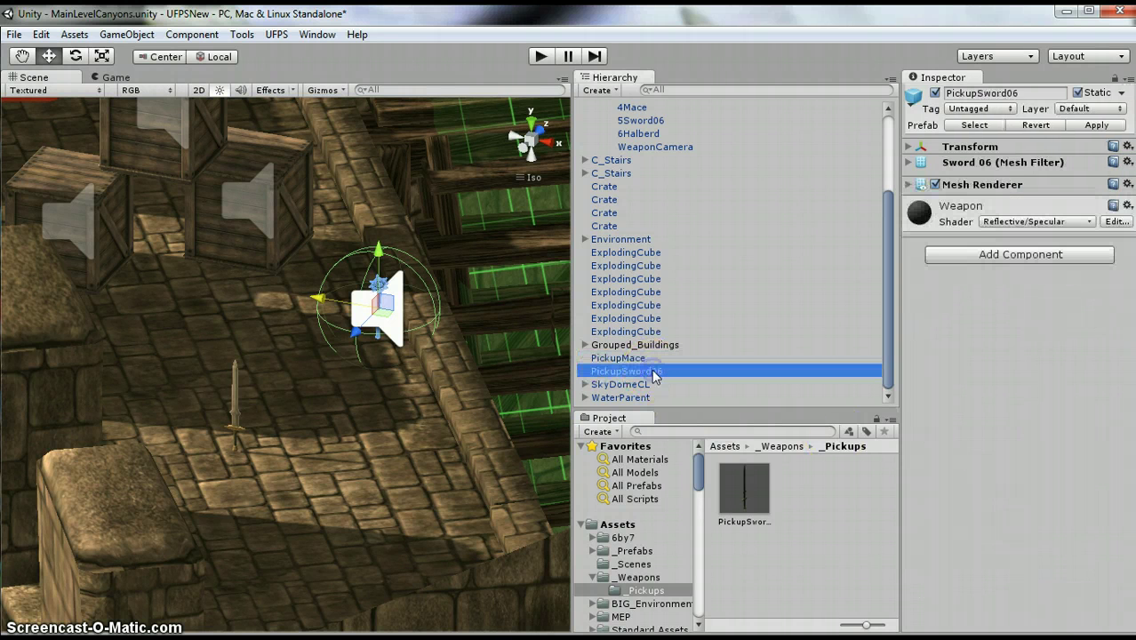
pyautogui.click(1128, 185)
pyautogui.click(1124, 319)
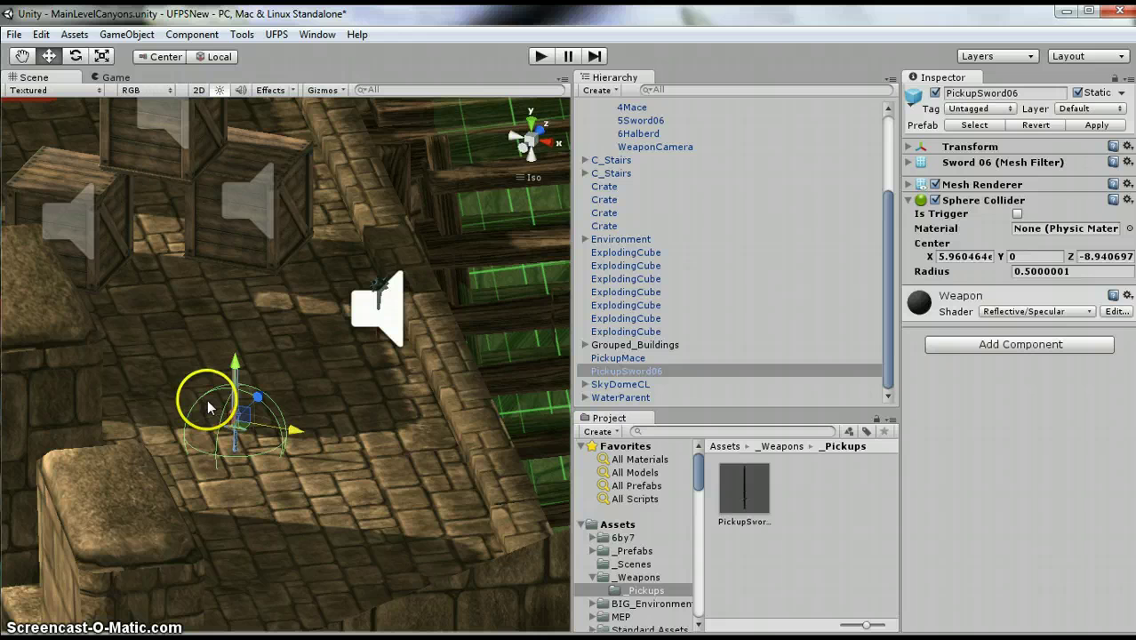
pyautogui.click(1004, 257)
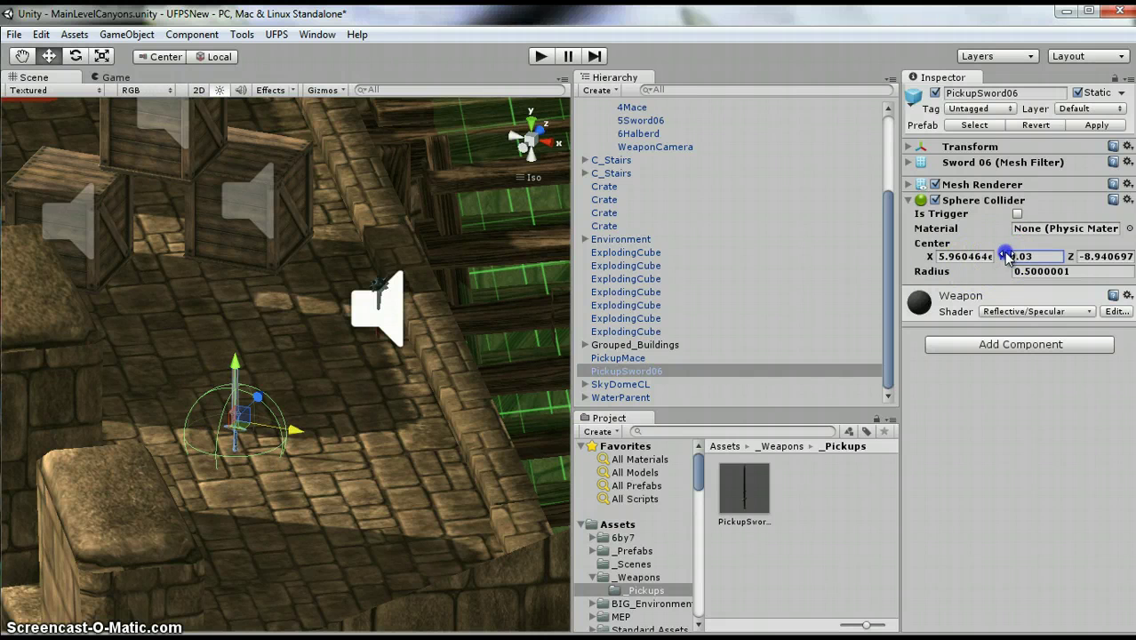
pyautogui.moveTo(1006, 257); pyautogui.dragTo(1015, 257)
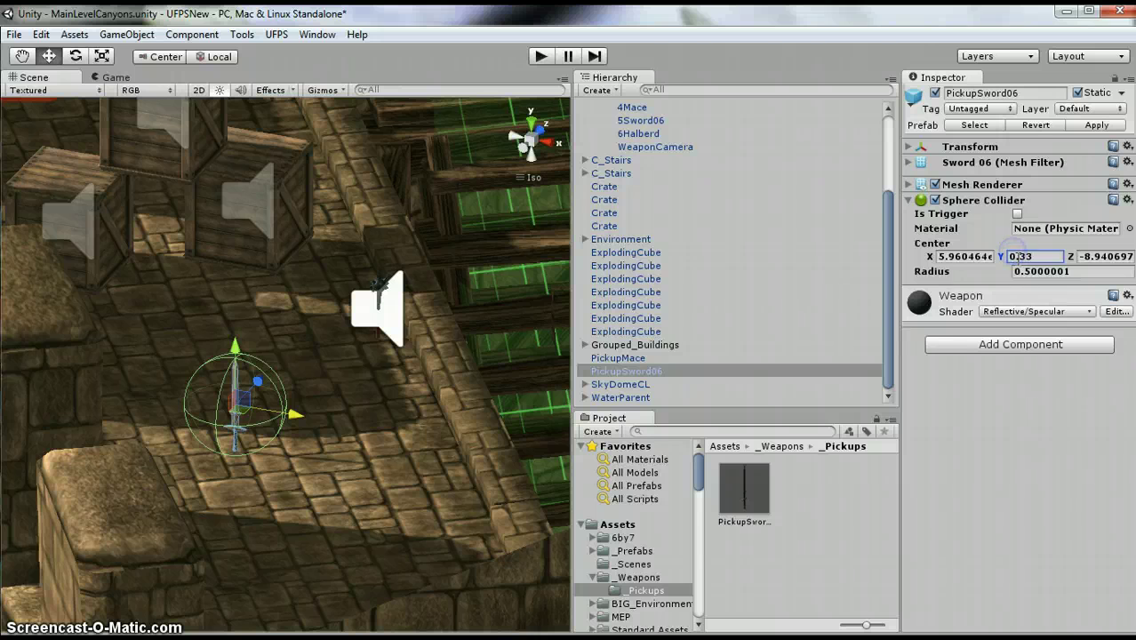
# - Copy PickupMace's Audio Source onto PickupSword06 as a new component
pyautogui.click(628, 358)
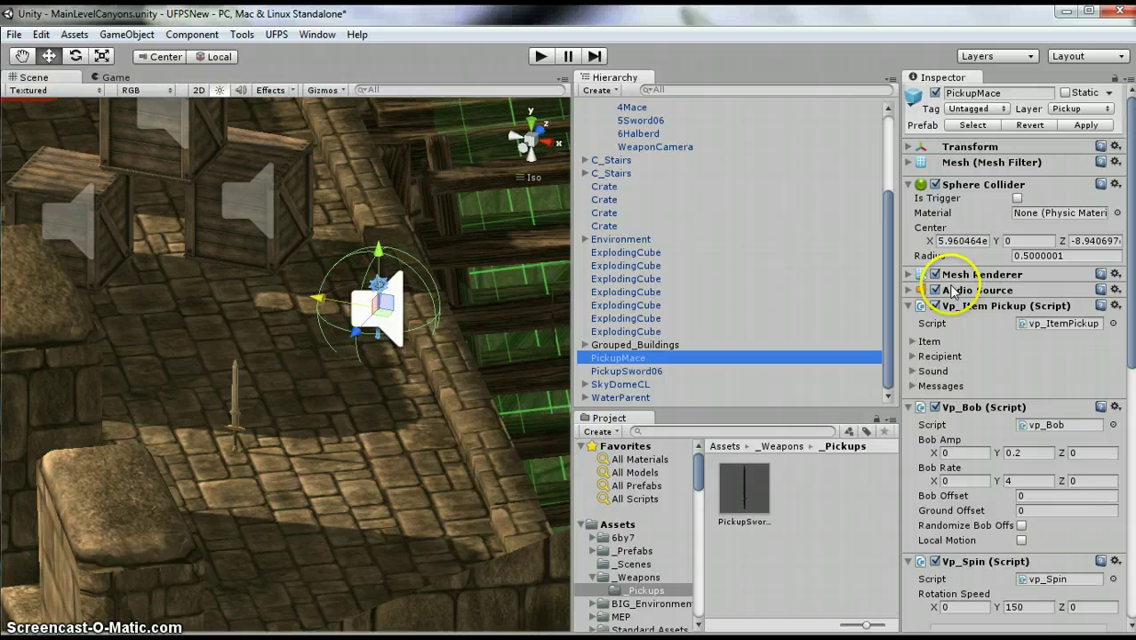
pyautogui.click(1115, 305)
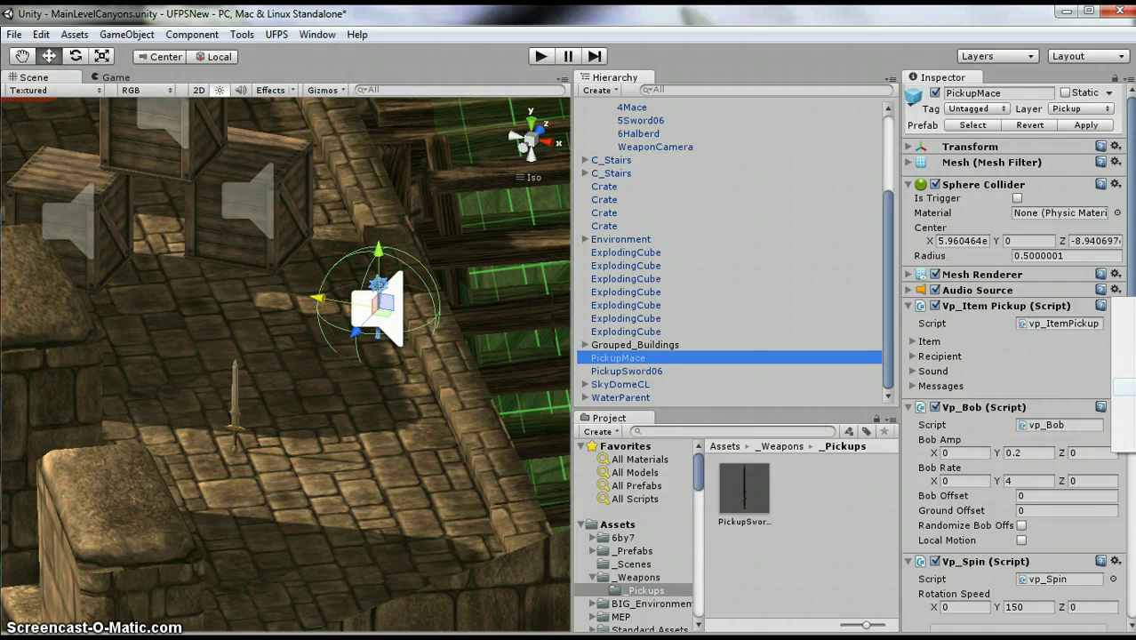
pyautogui.press('Escape')
pyautogui.click(629, 372)
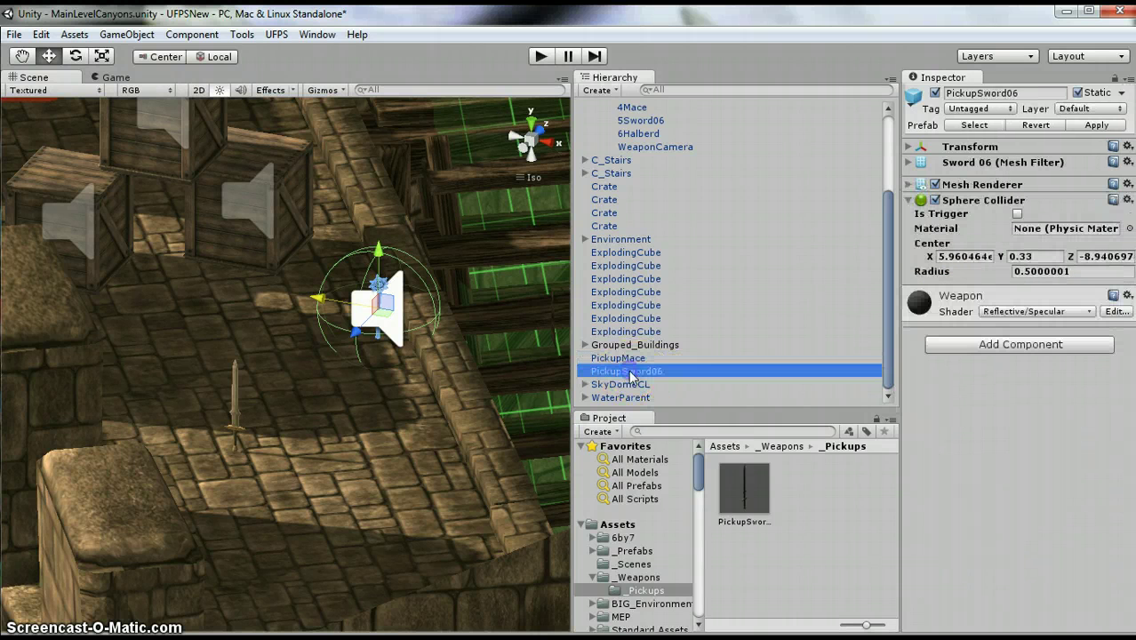
pyautogui.click(1128, 200)
pyautogui.click(1122, 315)
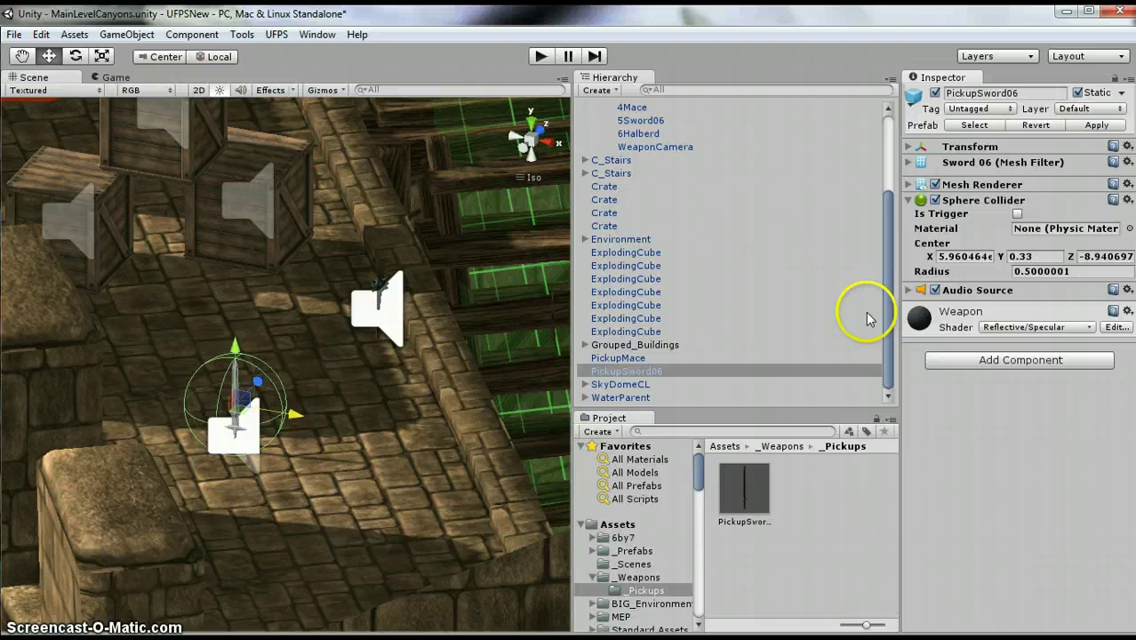
# - Copy PickupMace's Vp_Item Pickup script onto PickupSword06 as a new component
pyautogui.click(613, 357)
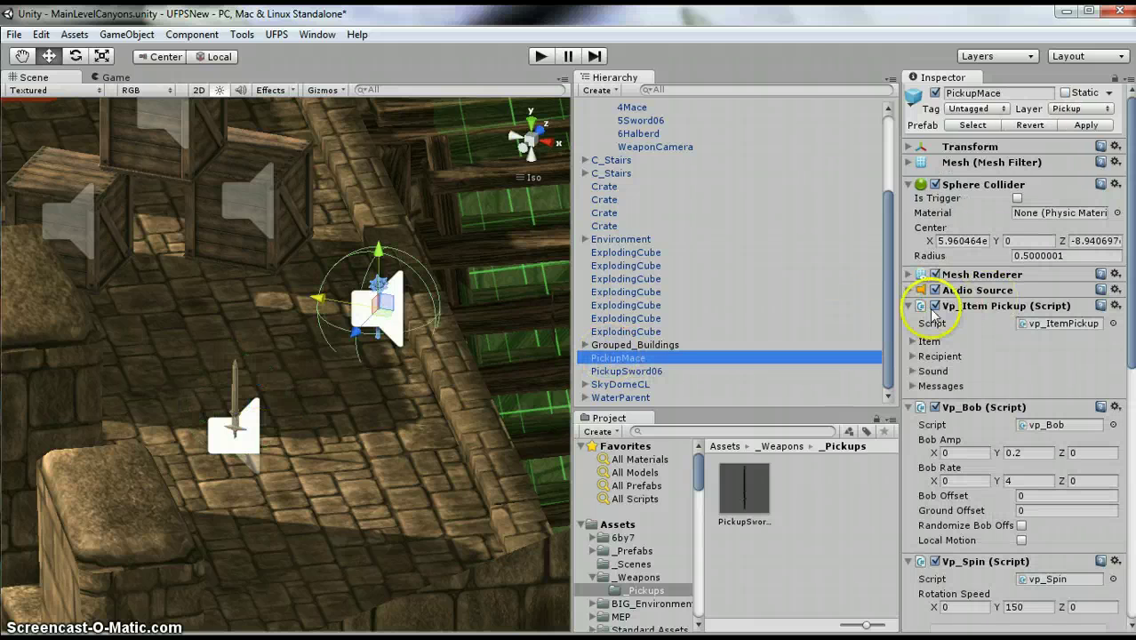
pyautogui.click(1117, 307)
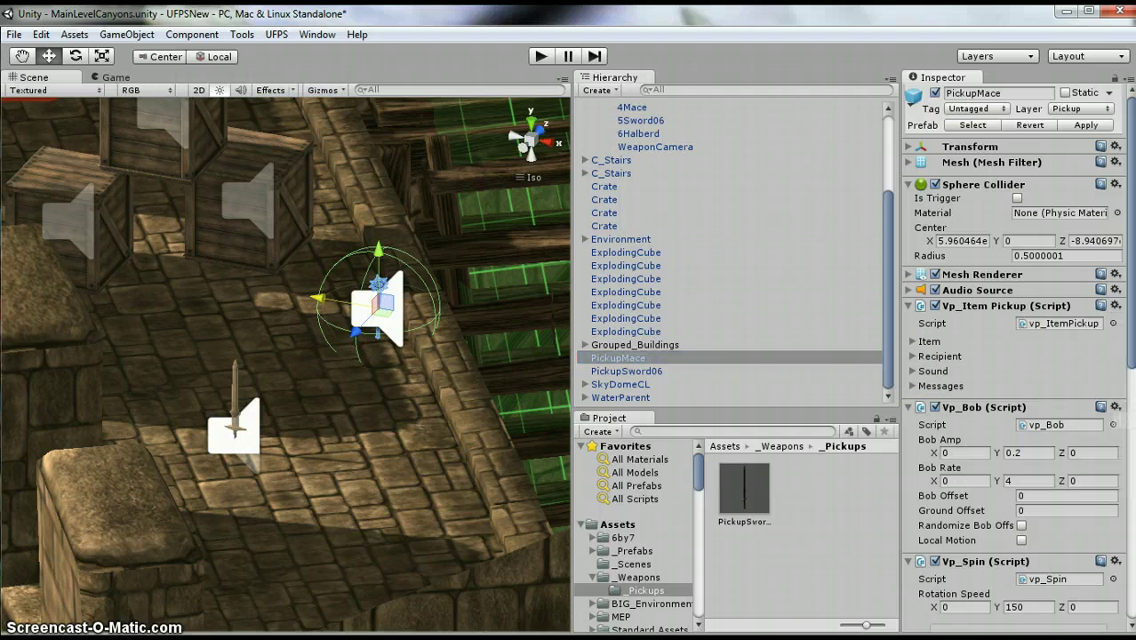
pyautogui.click(627, 371)
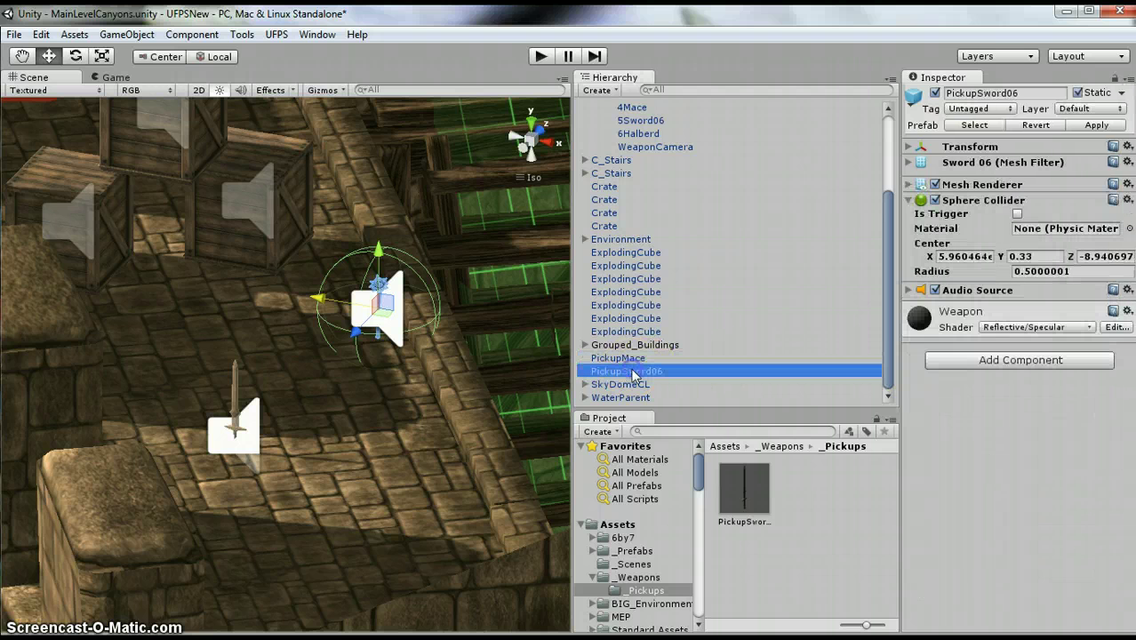
pyautogui.click(1127, 290)
pyautogui.click(1124, 405)
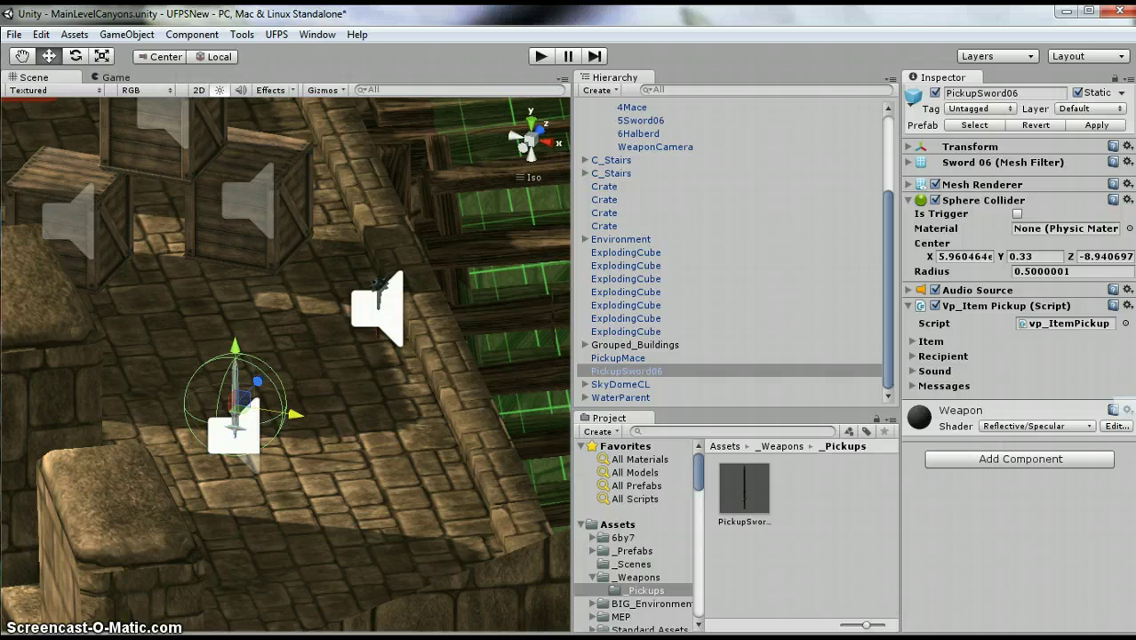
# - Replace the Mace item in PickupSword06's Vp_Item Pickup script with the sword06 item type
pyautogui.click(913, 342)
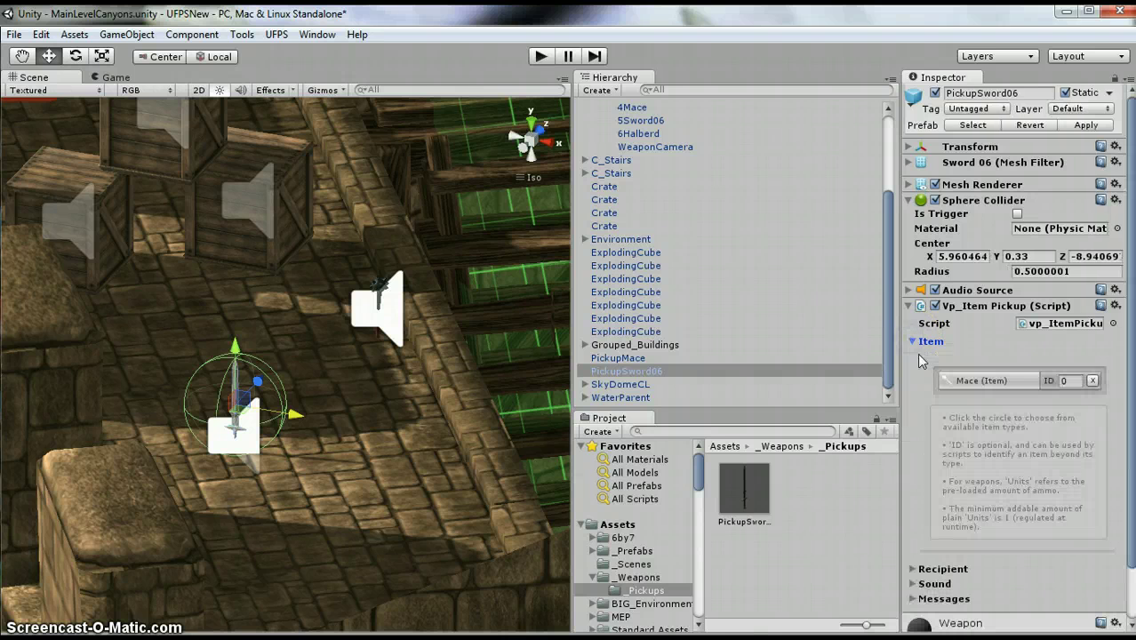
pyautogui.click(1093, 380)
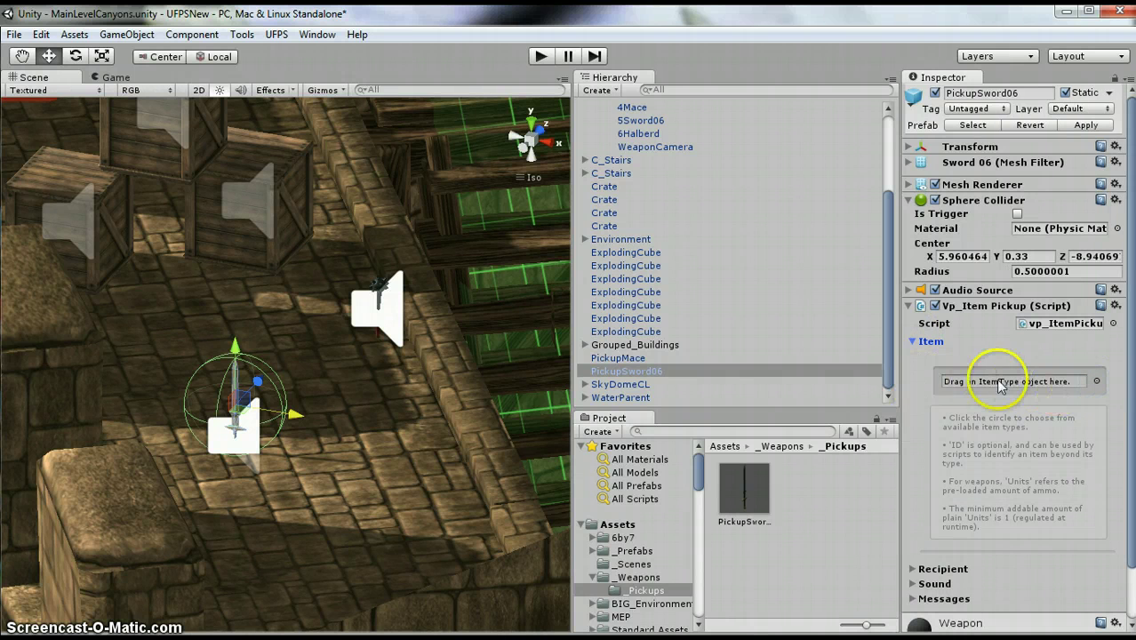
pyautogui.click(1096, 381)
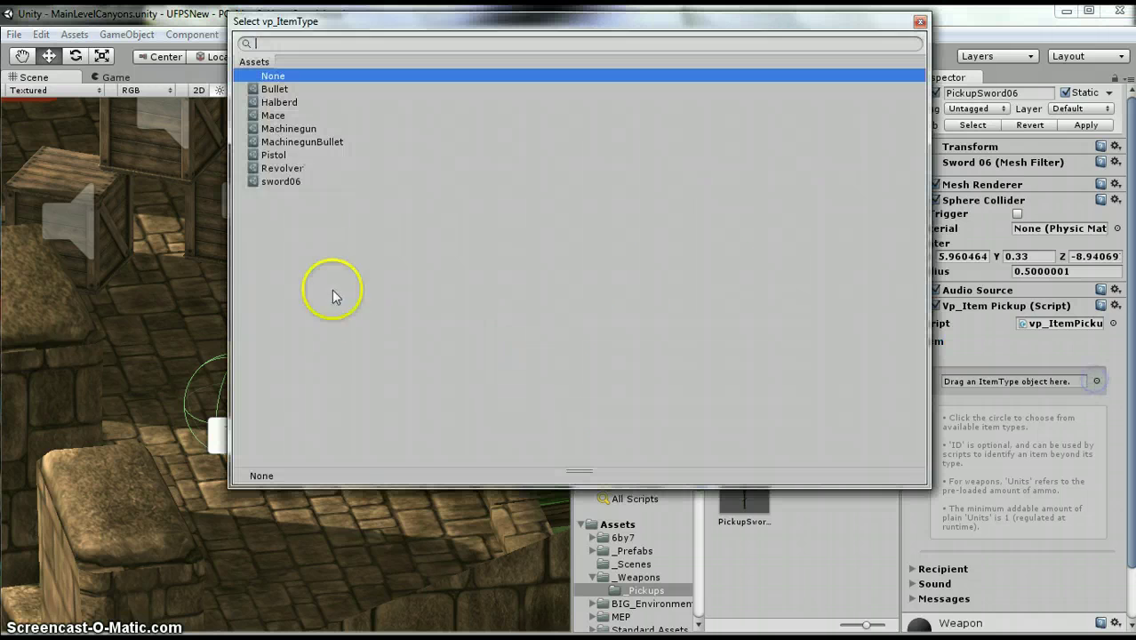
pyautogui.click(281, 181)
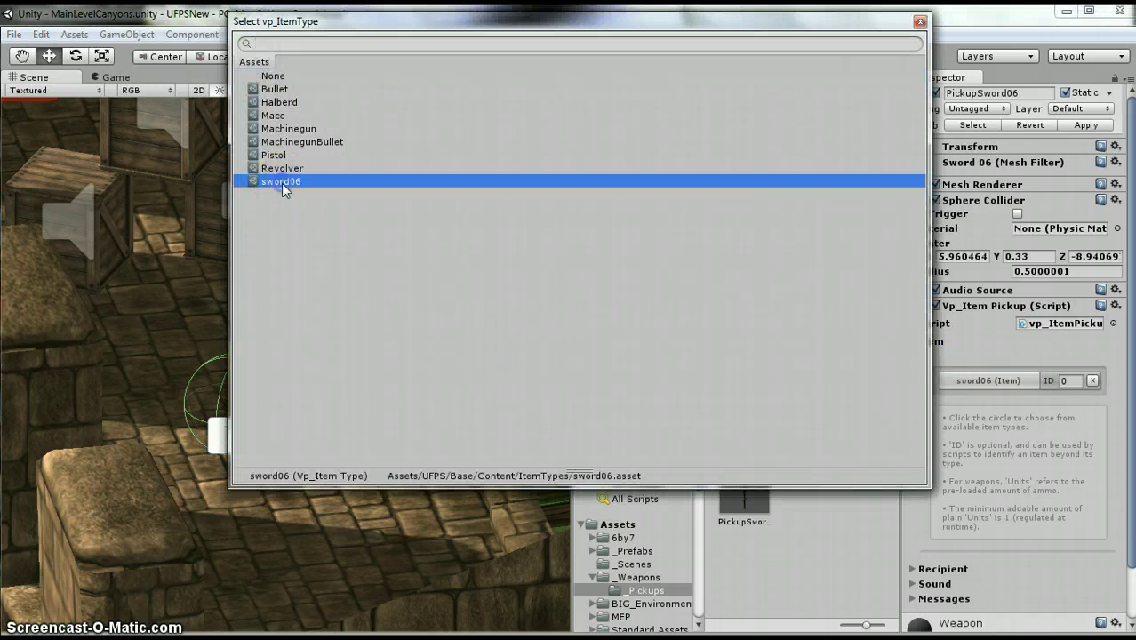
pyautogui.click(283, 183)
pyautogui.click(920, 22)
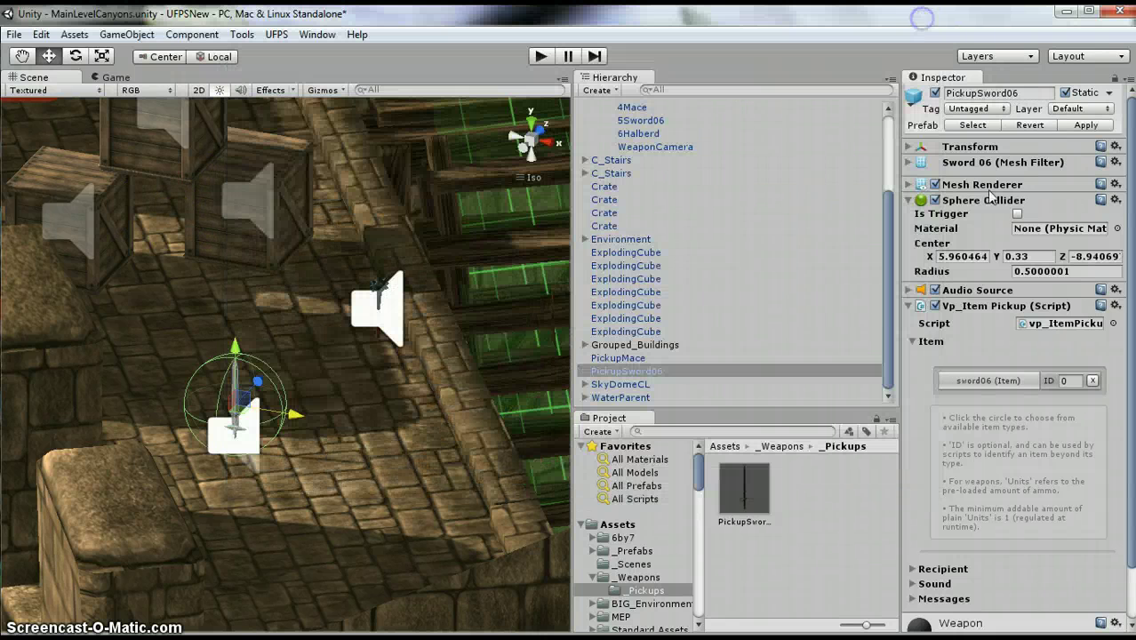
# - Review the Recipient, Sound and Messages settings of PickupSword06's Vp_Item Pickup script
pyautogui.click(917, 342)
pyautogui.click(914, 357)
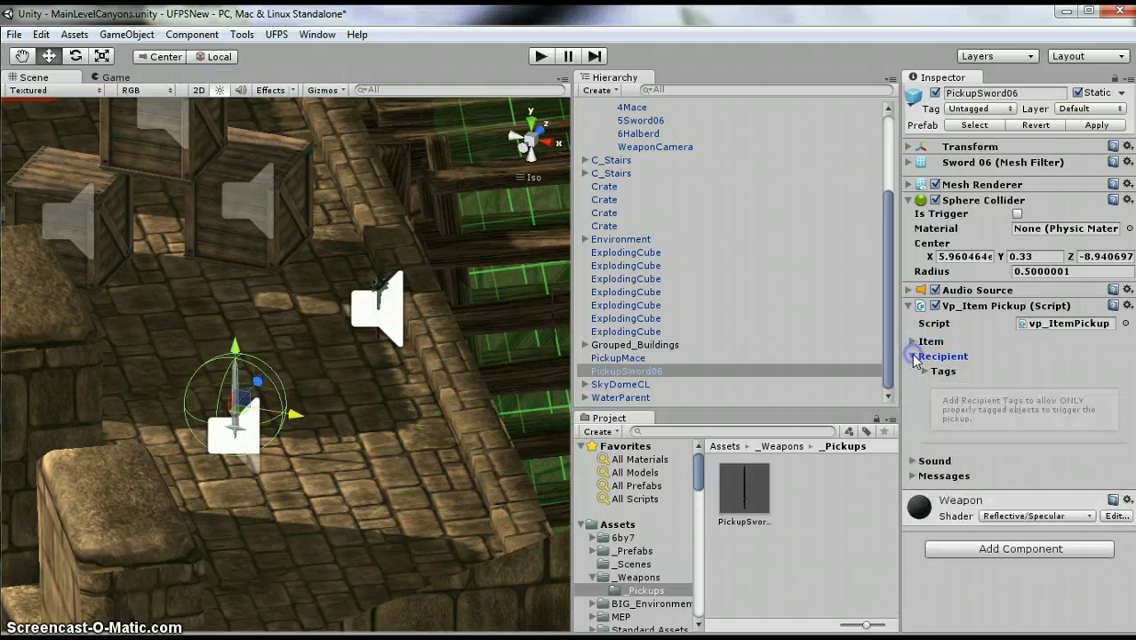
pyautogui.click(914, 357)
pyautogui.click(914, 372)
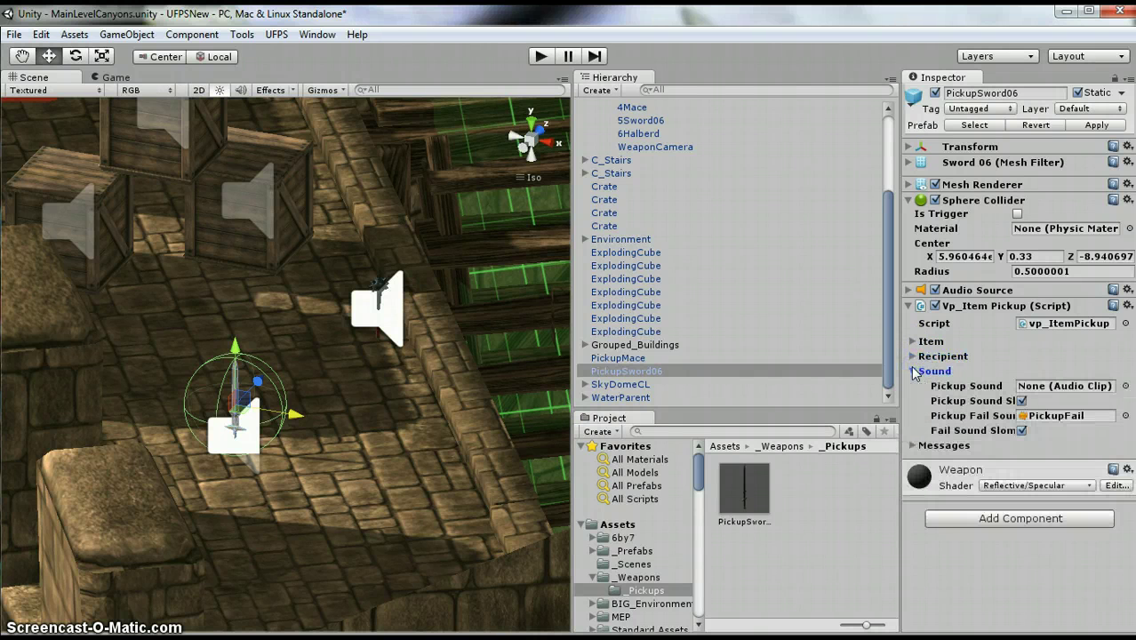
pyautogui.click(914, 372)
pyautogui.click(914, 386)
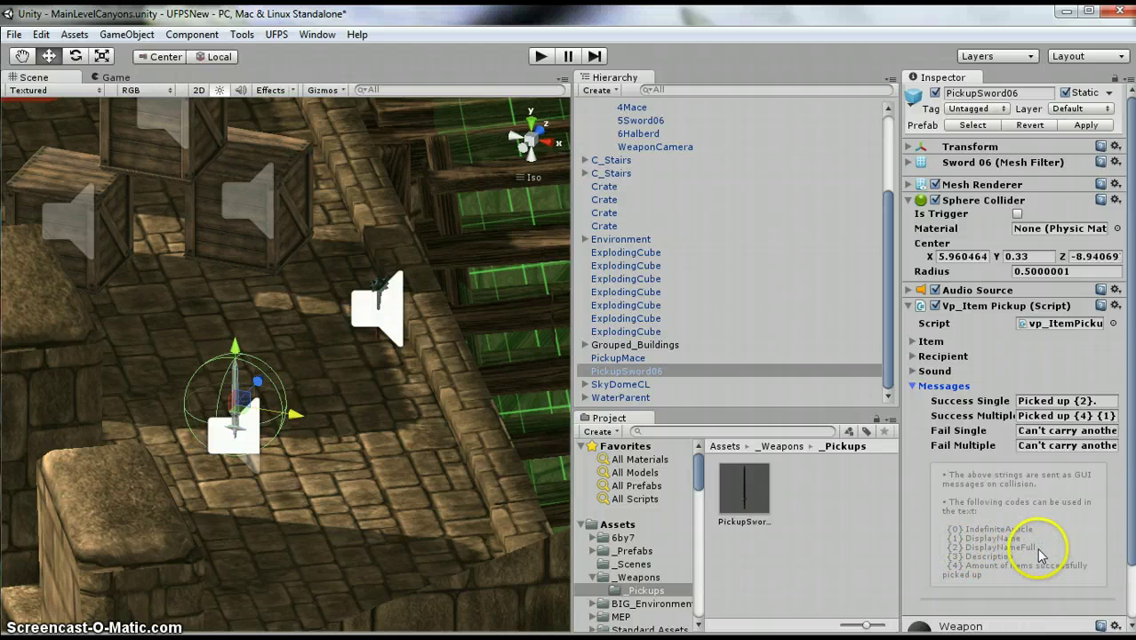
# - Compare the sword06 item type's name and description fields with PickupSword06's message codes, and collapse the Vp_Item Pickup script
pyautogui.click(916, 342)
pyautogui.click(1013, 382)
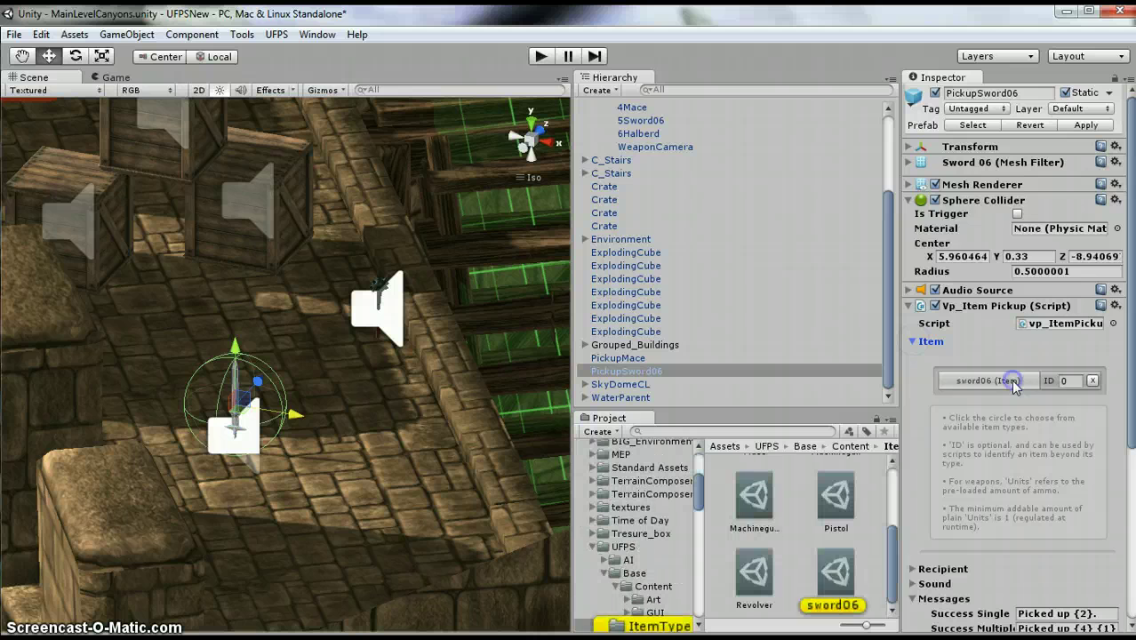
pyautogui.click(835, 574)
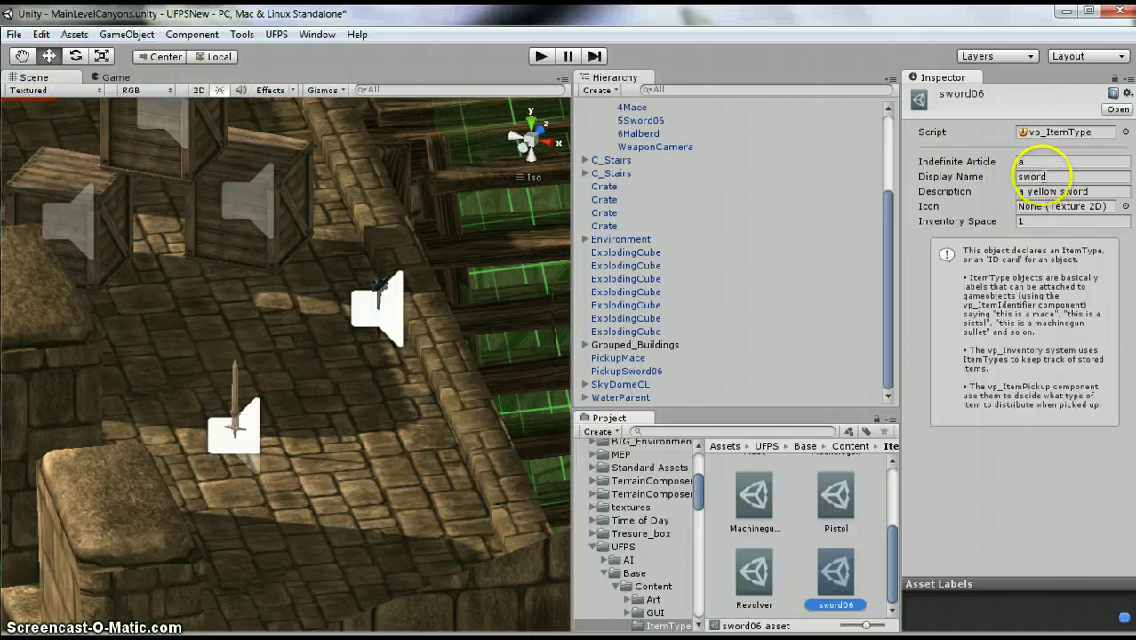
pyautogui.click(633, 371)
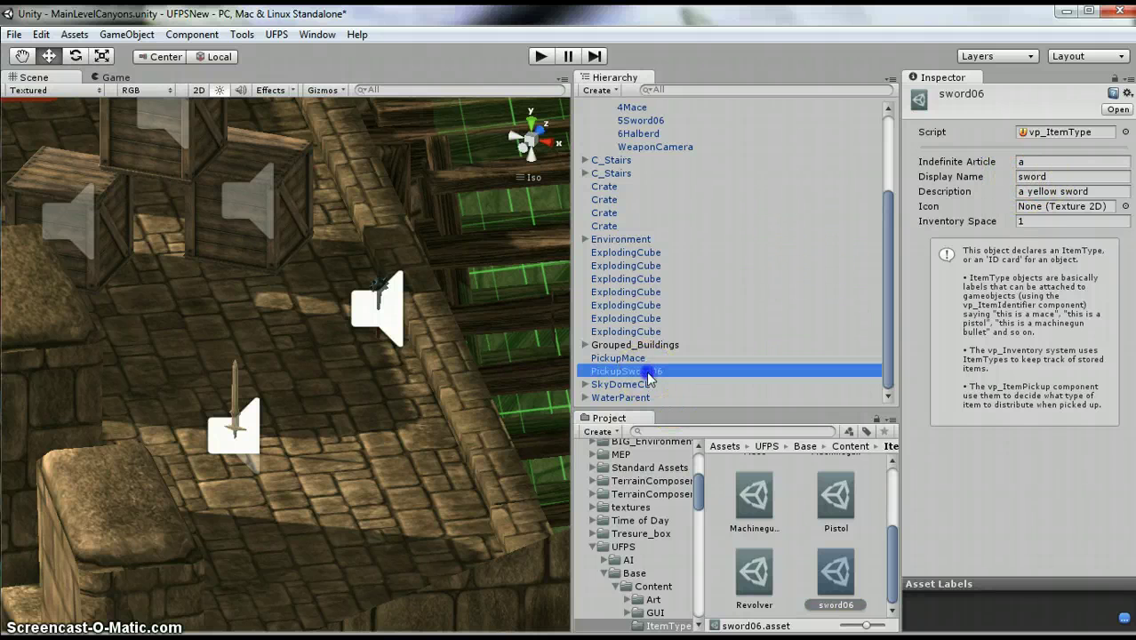
pyautogui.scroll(-3, 1045, 524)
pyautogui.scroll(-3, 1033, 513)
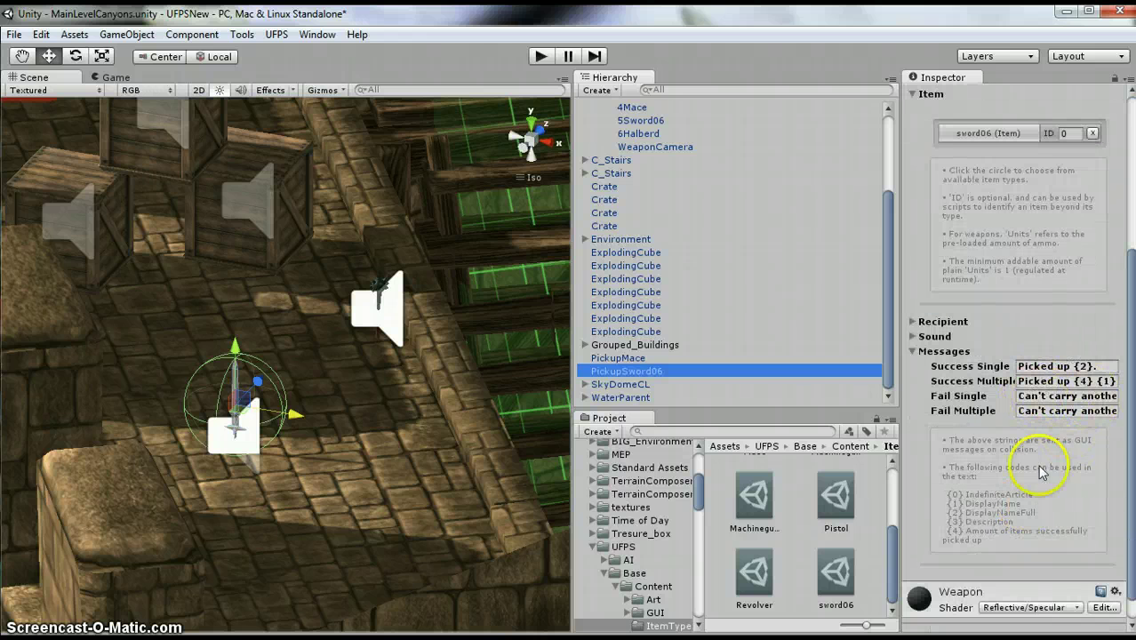
pyautogui.click(914, 353)
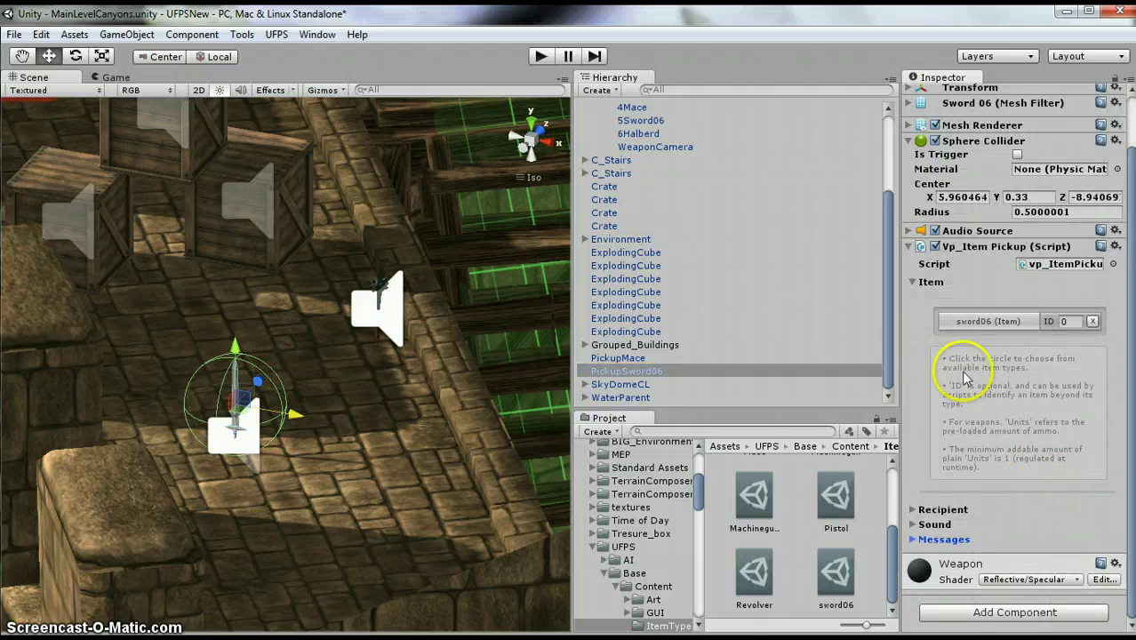
pyautogui.click(911, 248)
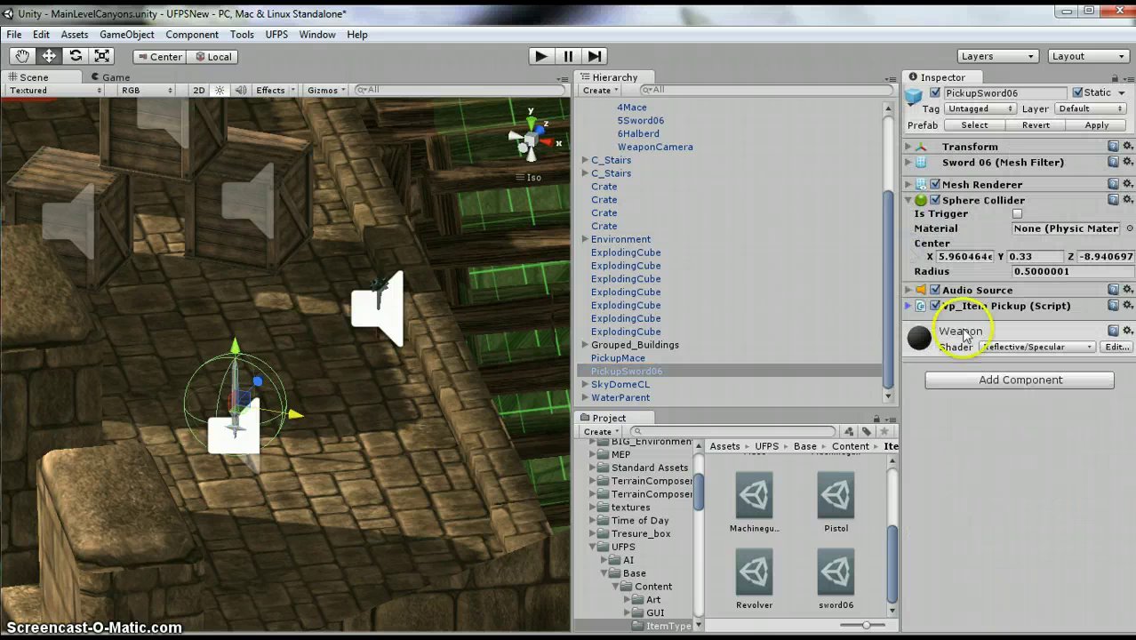
# - Copy PickupMace's Vp_Bob script onto PickupSword06 as a new component
pyautogui.click(633, 358)
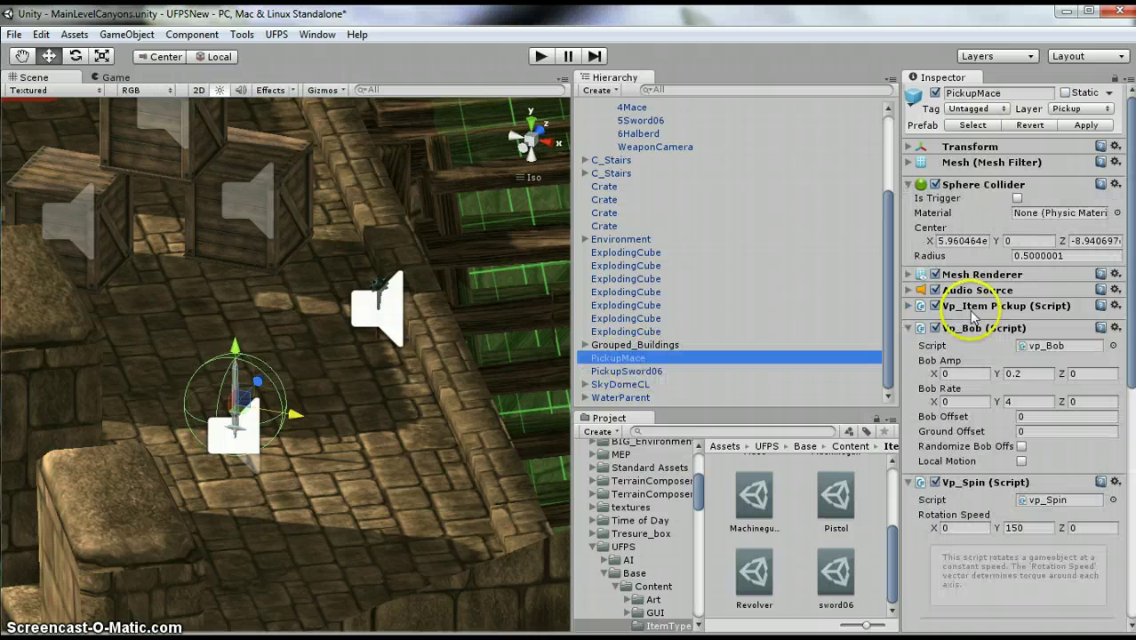
pyautogui.click(1116, 328)
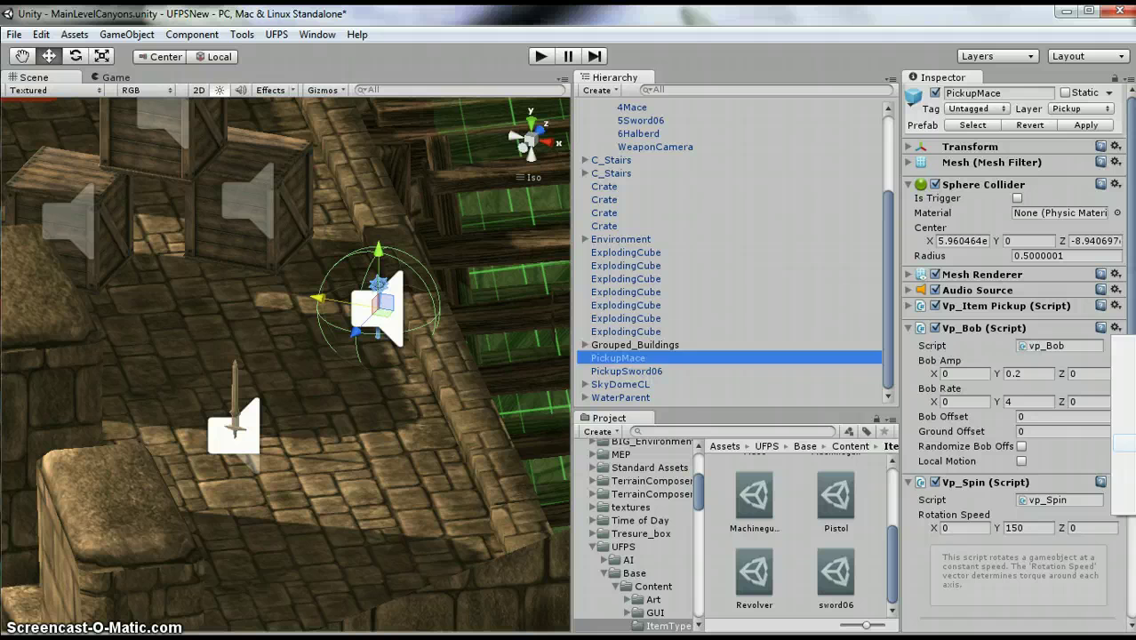
pyautogui.click(828, 433)
pyautogui.click(672, 373)
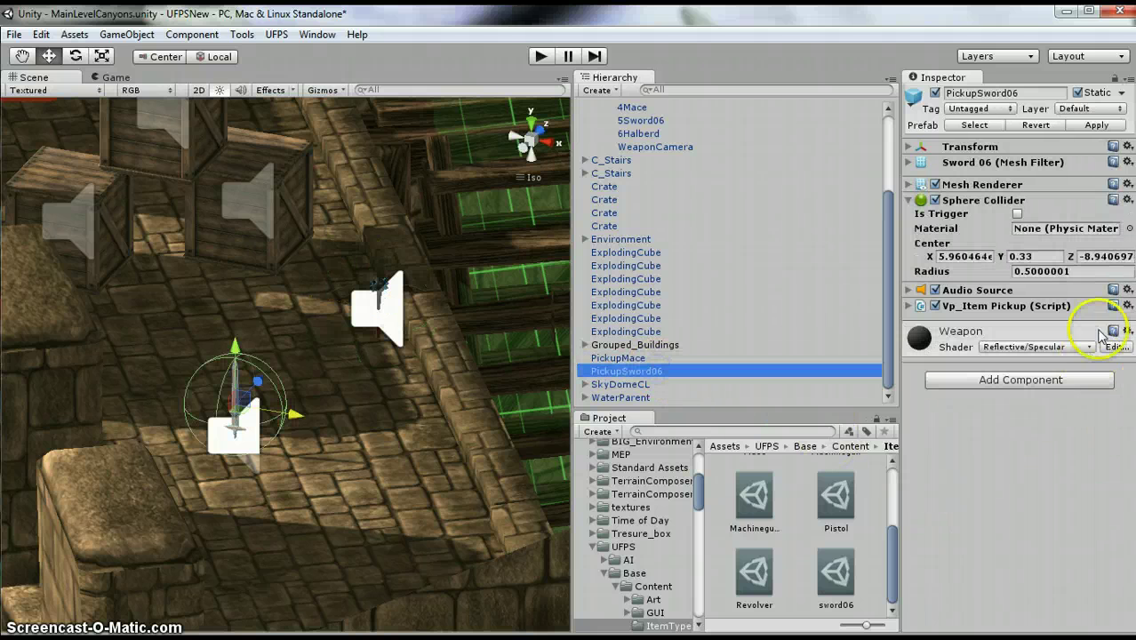
pyautogui.click(1127, 306)
pyautogui.click(1125, 420)
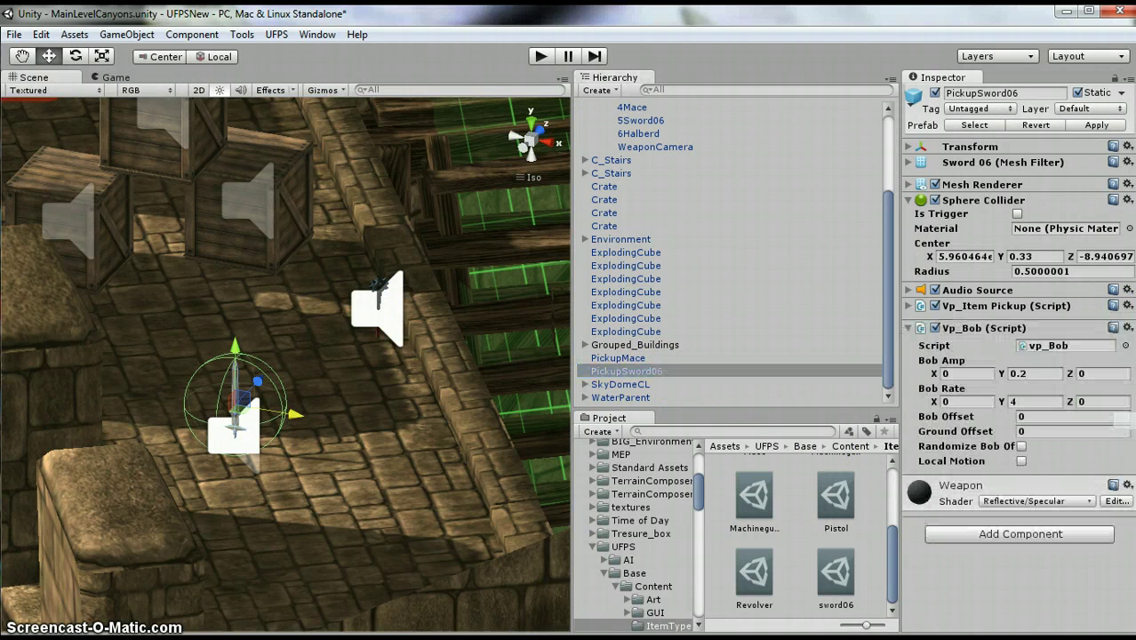
# - Copy PickupMace's Vp_Spin script onto PickupSword06 as a new component and collapse the sword's Vp_Bob and Vp_Spin
pyautogui.click(622, 359)
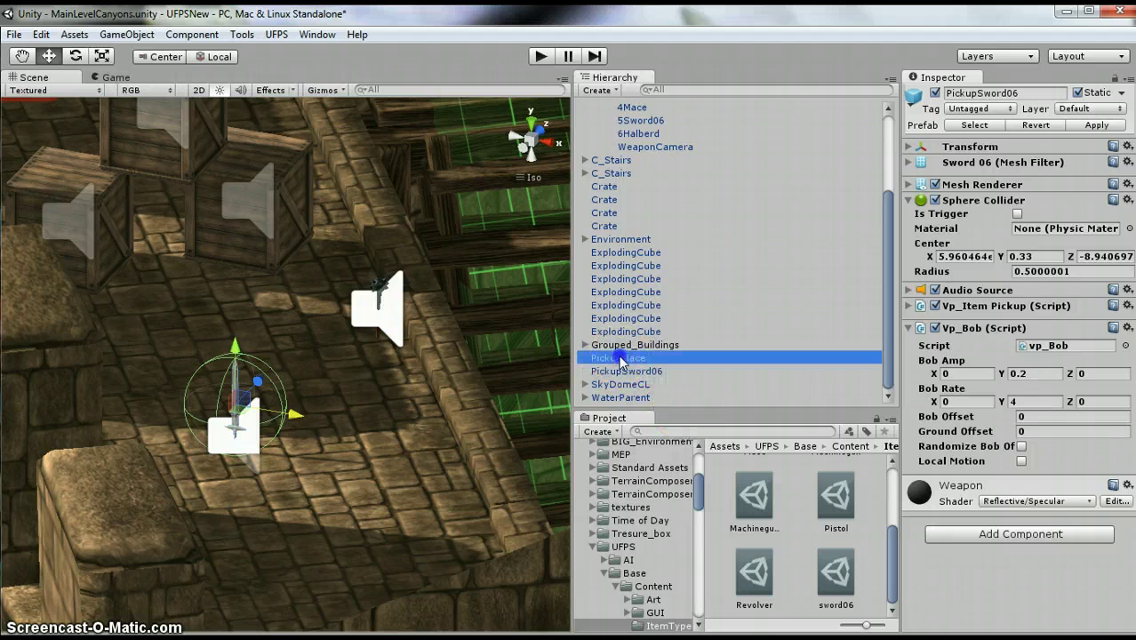
pyautogui.click(1115, 483)
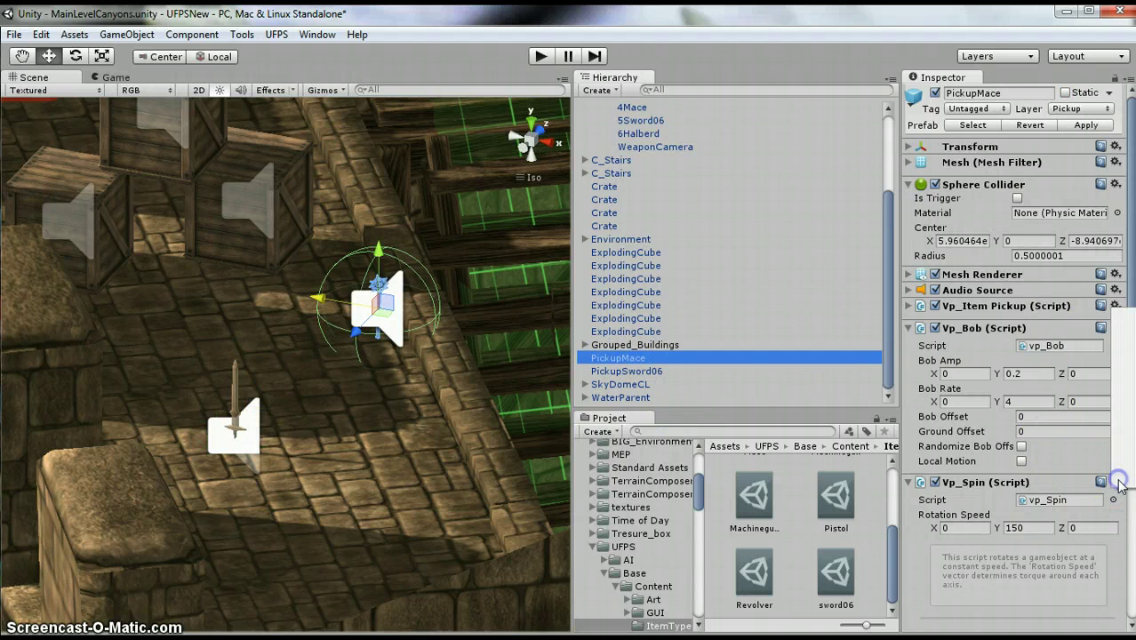
pyautogui.click(1080, 343)
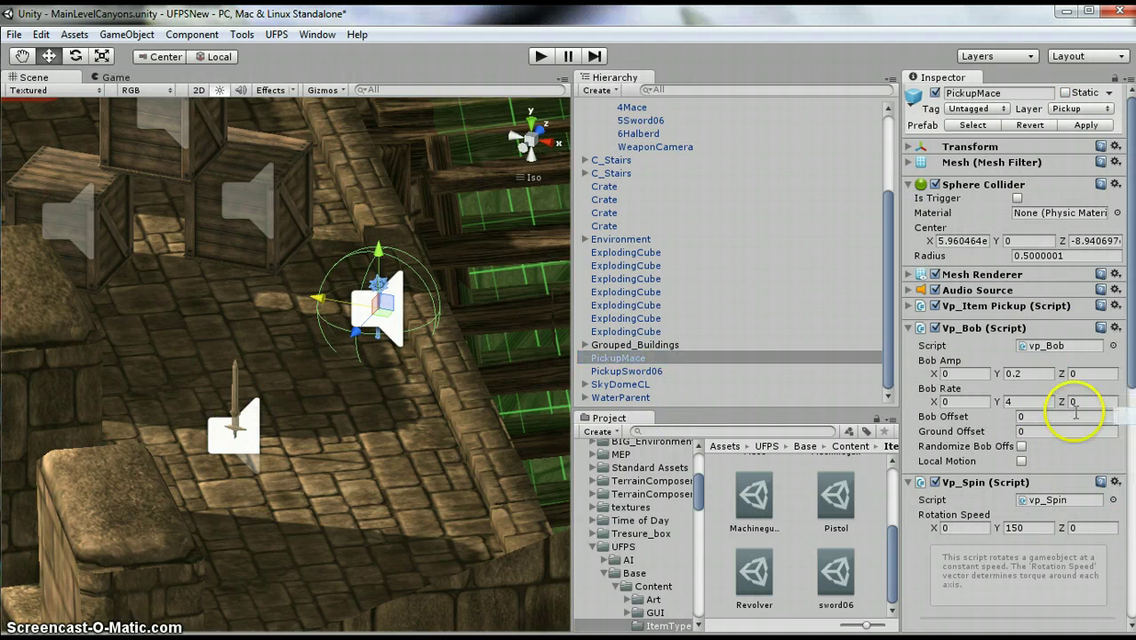
pyautogui.click(627, 371)
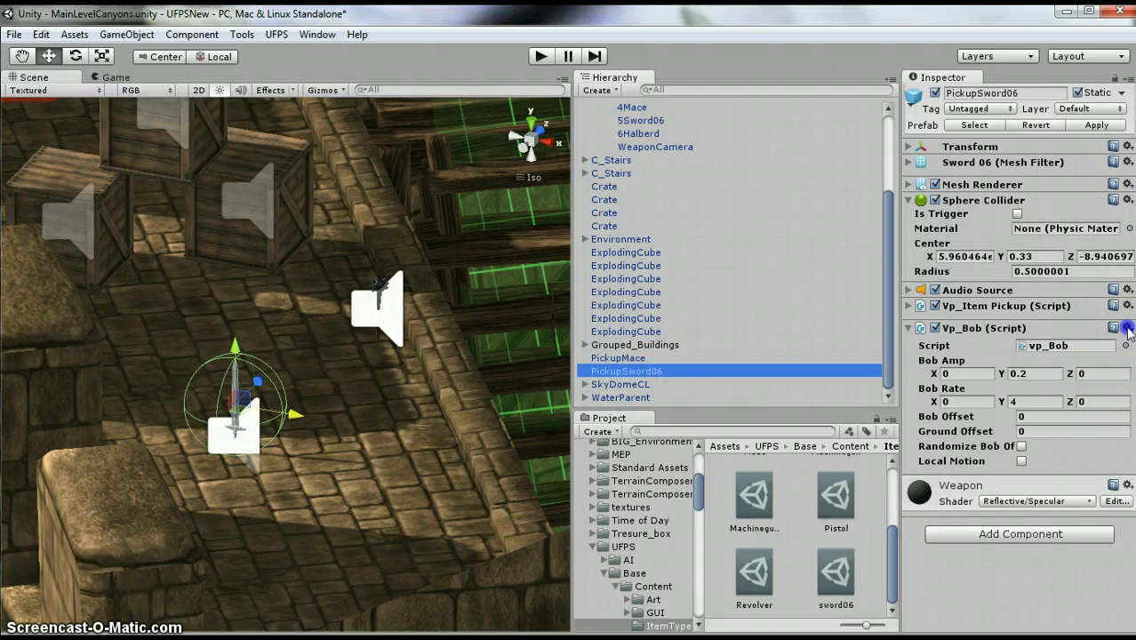
pyautogui.click(1127, 329)
pyautogui.click(1125, 443)
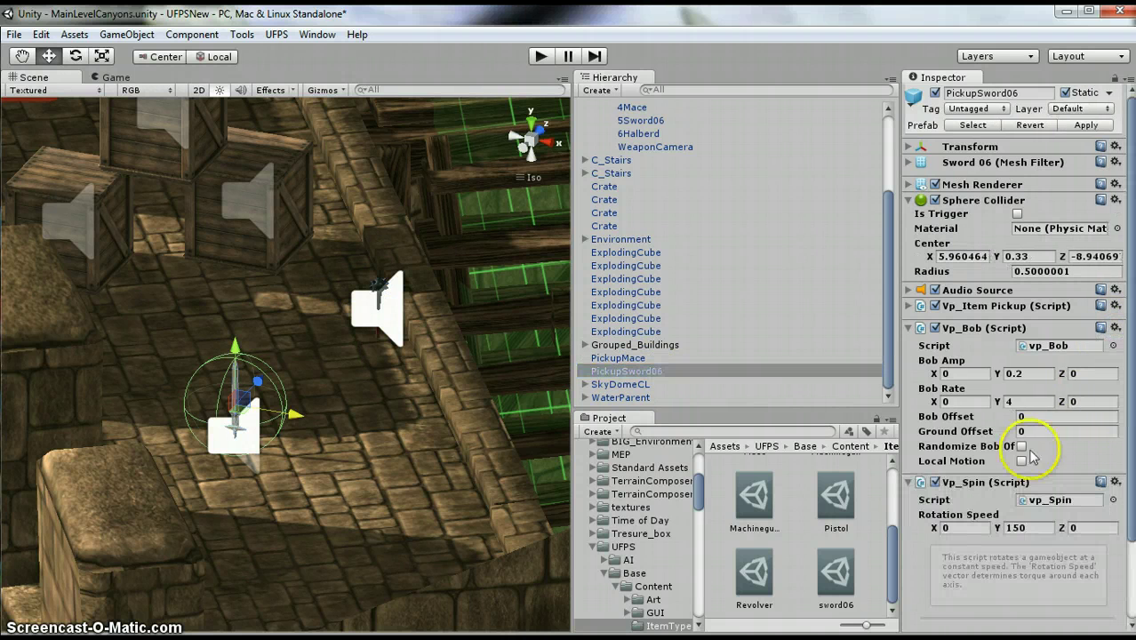
pyautogui.click(909, 328)
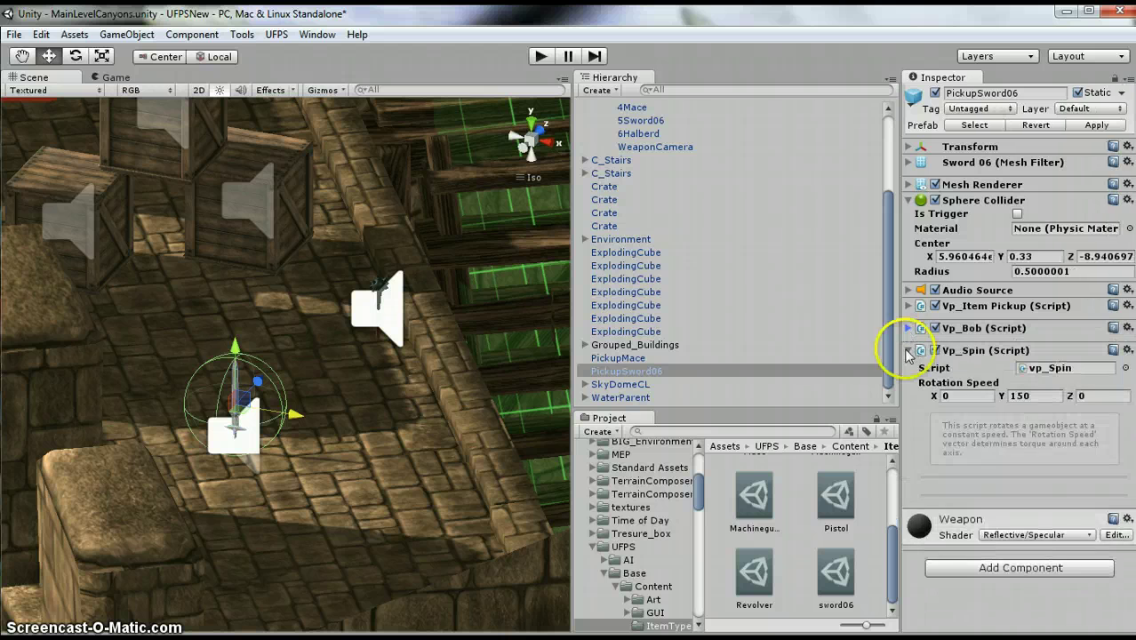
pyautogui.click(908, 350)
# - Copy PickupMace's Vp_Respawner script onto PickupSword06 as a new component and check PickupMace for any components left to copy
pyautogui.click(617, 358)
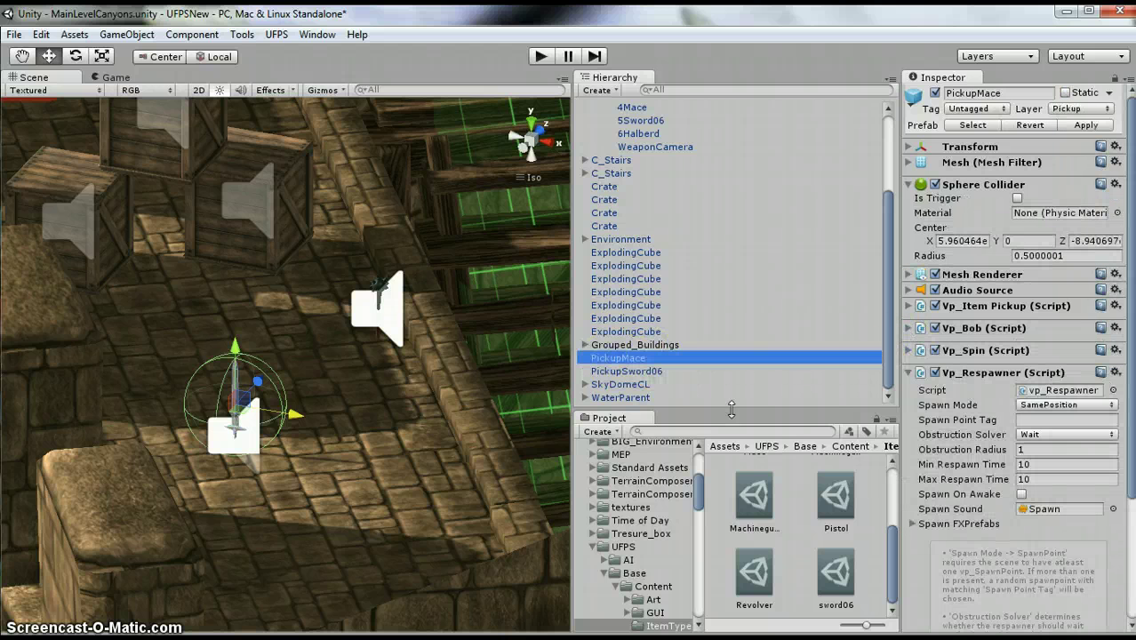
pyautogui.click(997, 390)
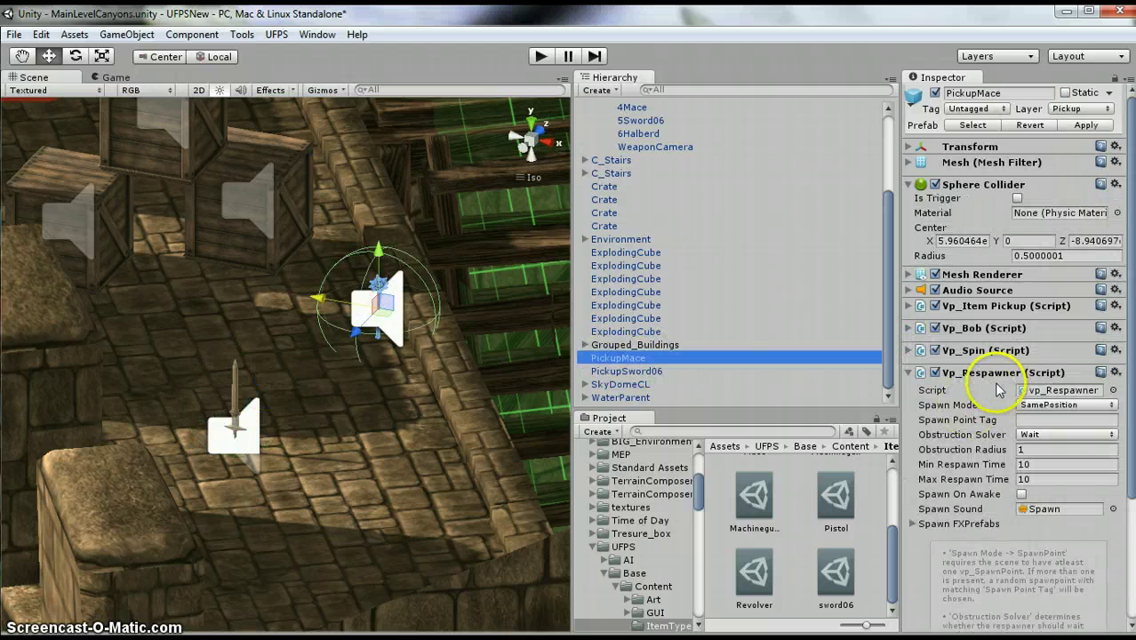
pyautogui.click(1116, 373)
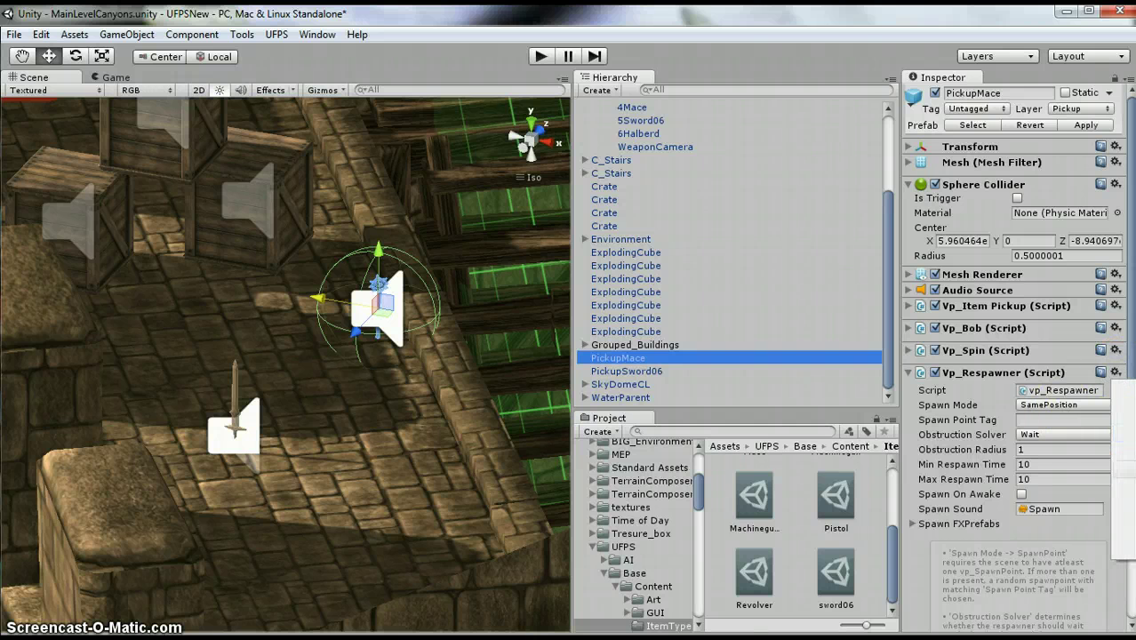
pyautogui.click(1124, 488)
pyautogui.click(656, 372)
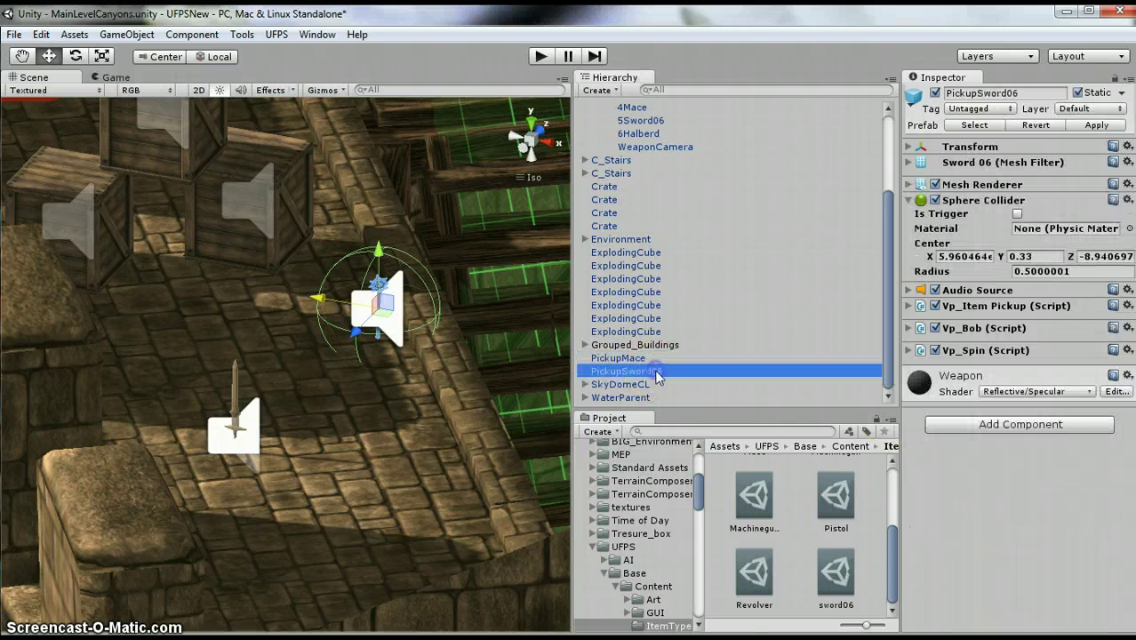
pyautogui.click(1125, 351)
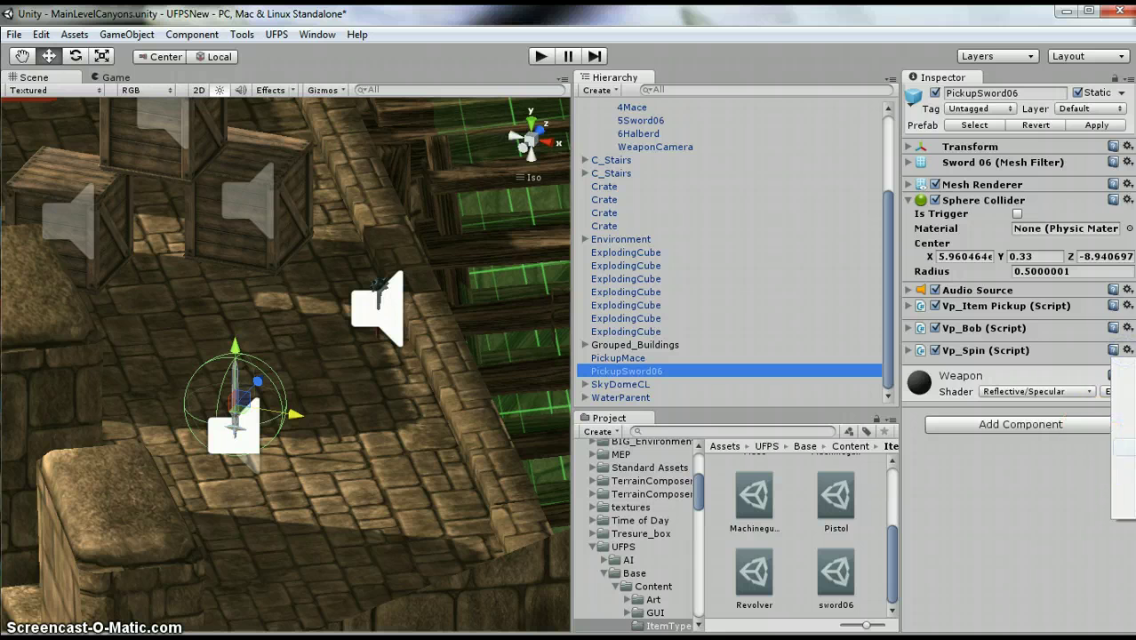
pyautogui.click(1124, 469)
pyautogui.click(620, 357)
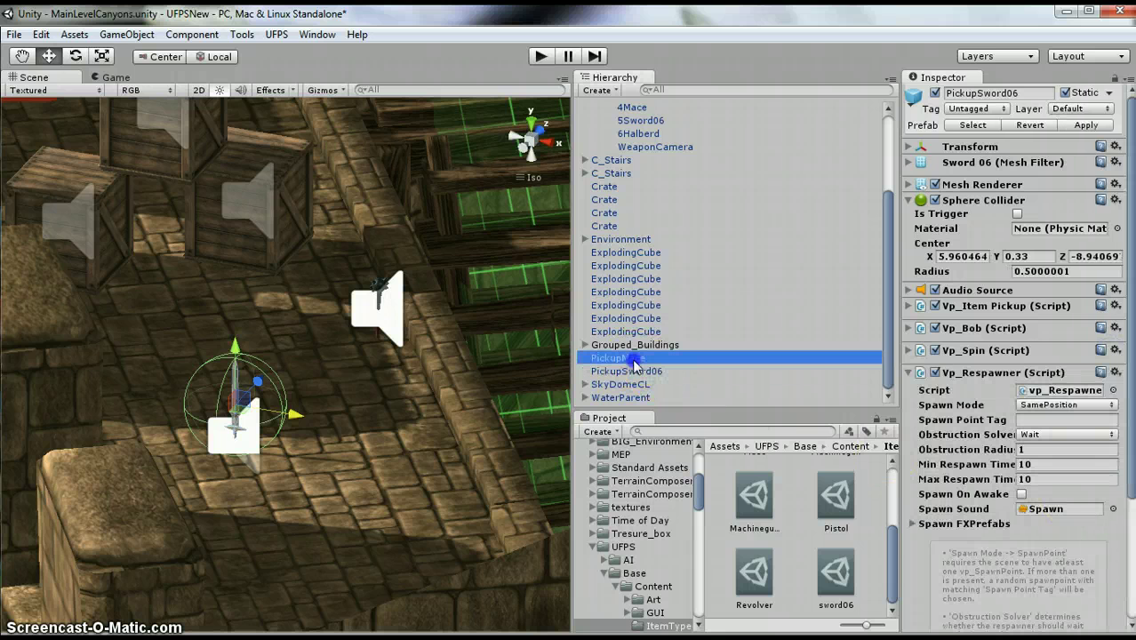
pyautogui.scroll(-3, 1012, 416)
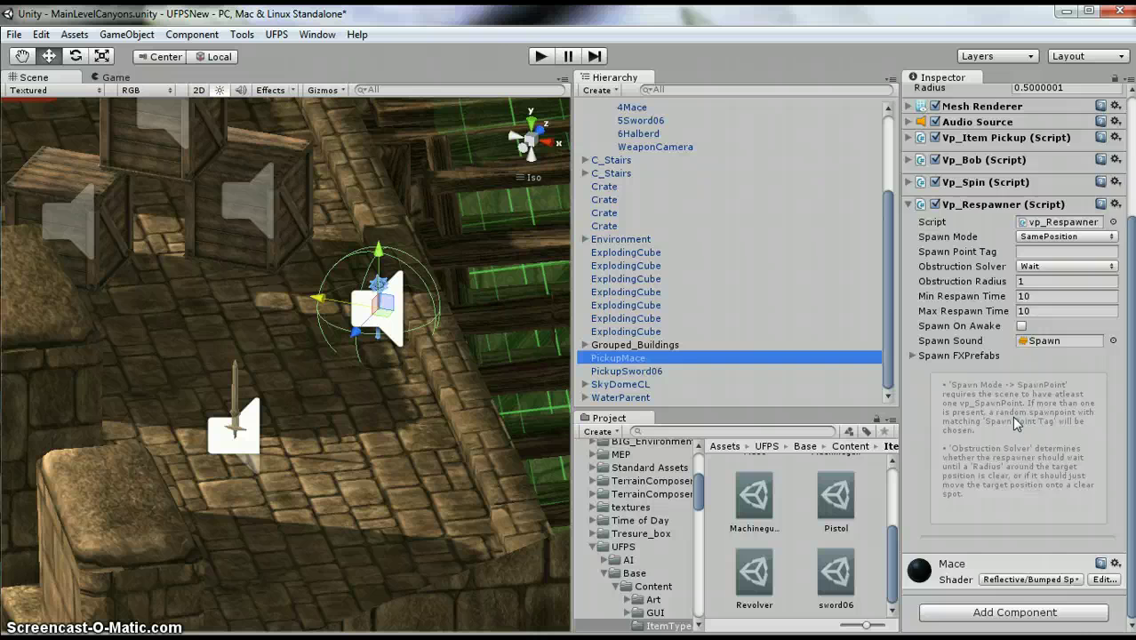
# - Apply PickupSword06's component changes to its prefab in the _Weapons/_Pickups folder and save the scene
pyautogui.scroll(3, 1016, 421)
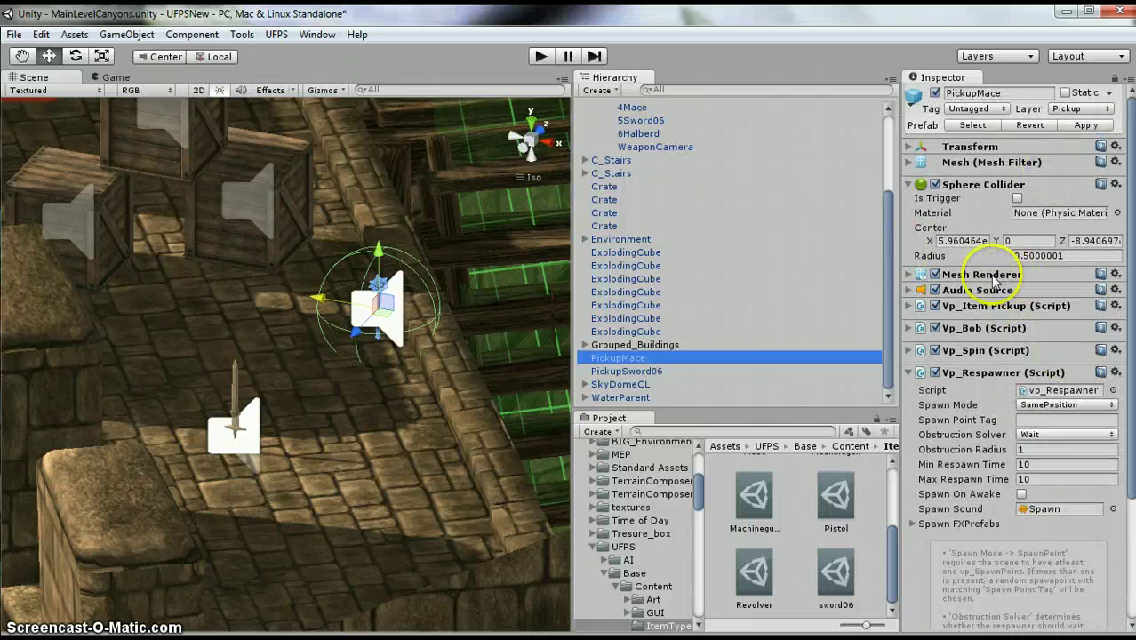
pyautogui.click(624, 372)
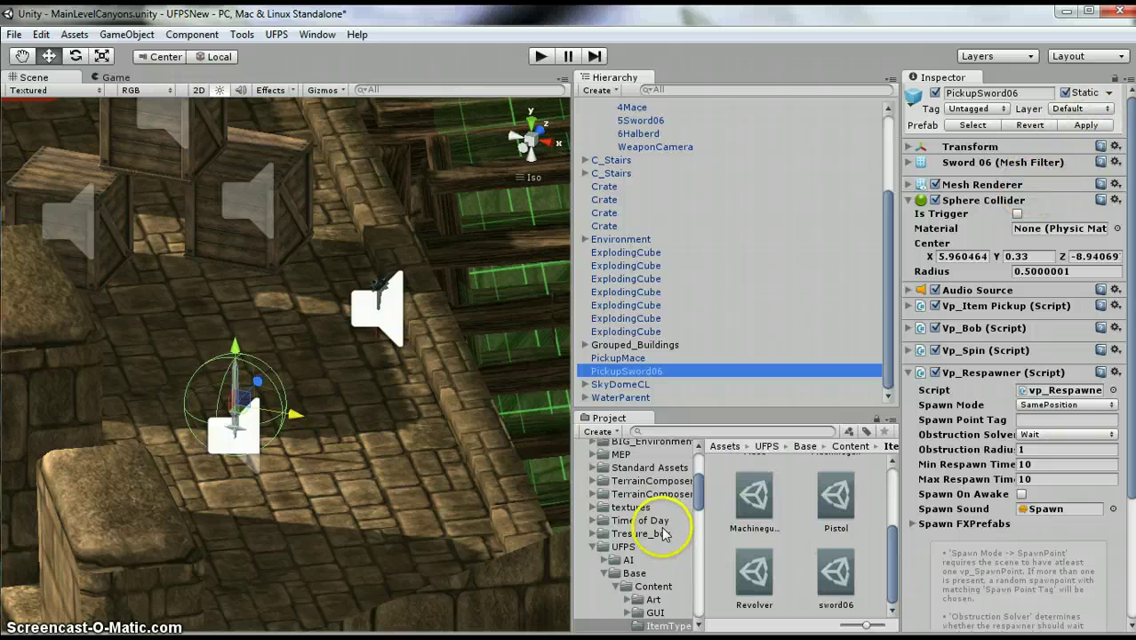
pyautogui.moveTo(700, 496); pyautogui.dragTo(700, 455)
pyautogui.click(642, 591)
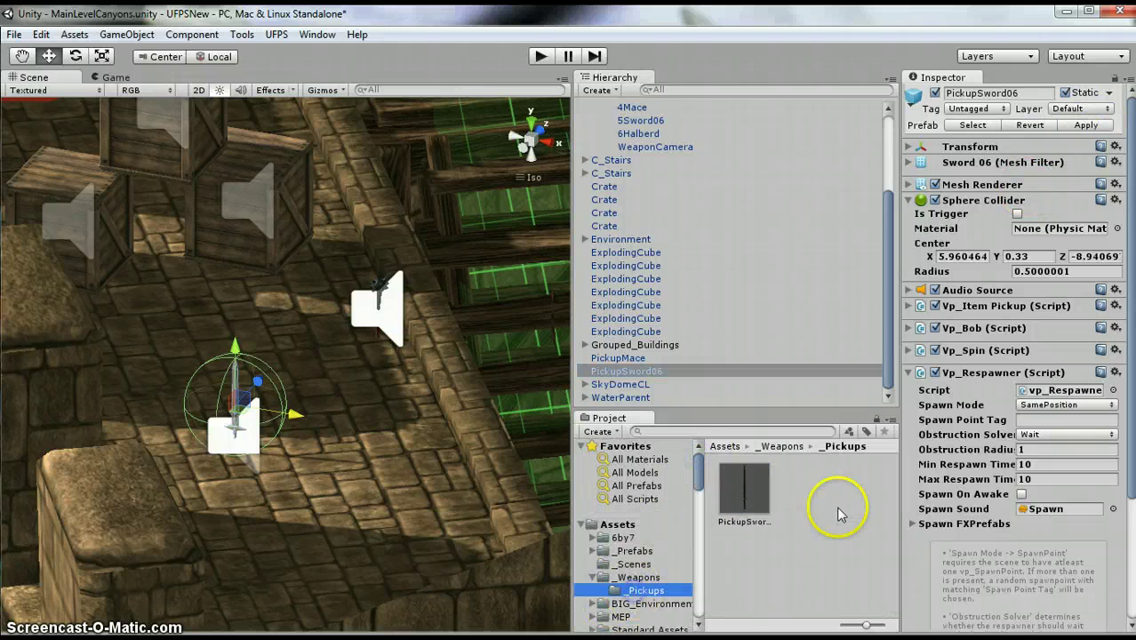
pyautogui.click(1090, 125)
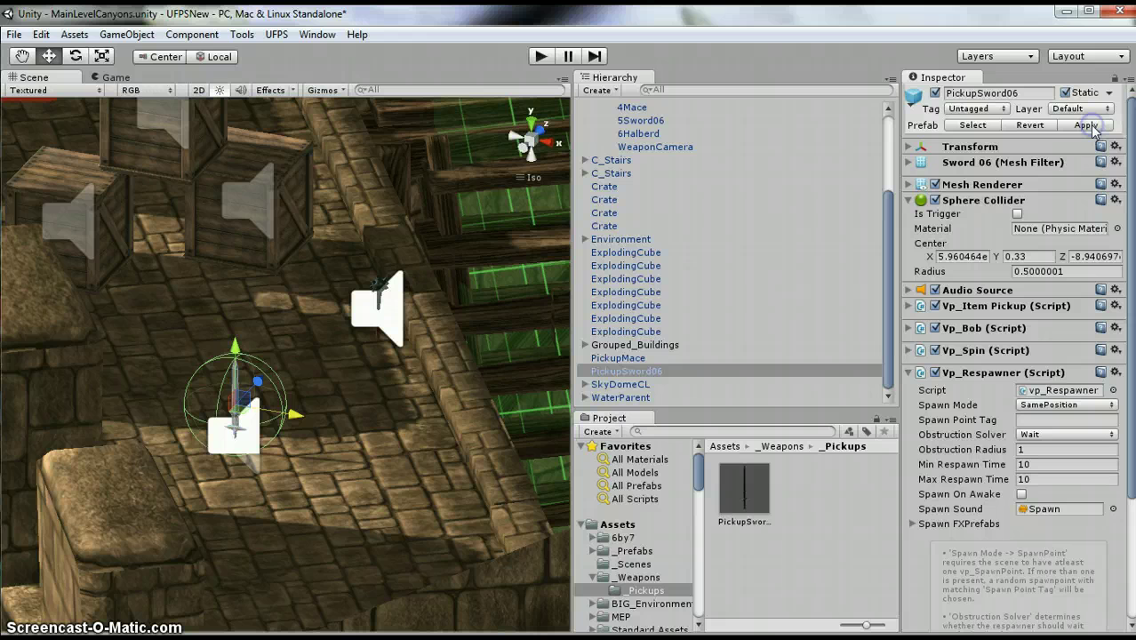
pyautogui.click(14, 35)
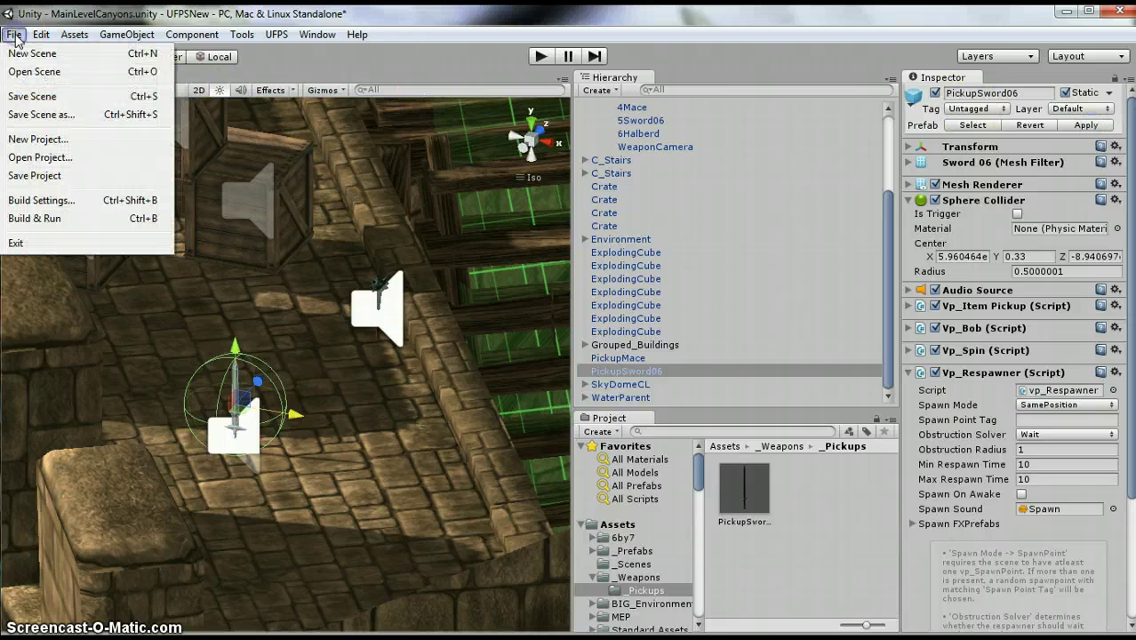
pyautogui.click(26, 101)
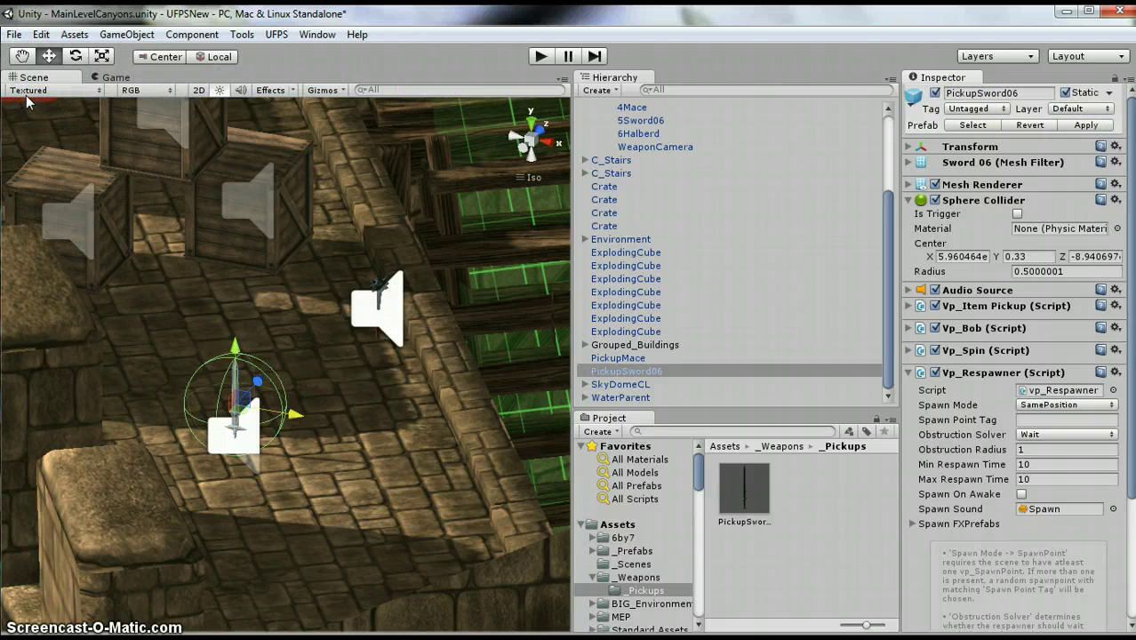
# - Select AdvancedPlayer and review the Item Records and Item Caps of its Vp_FPInventory script
pyautogui.scroll(3, 749, 289)
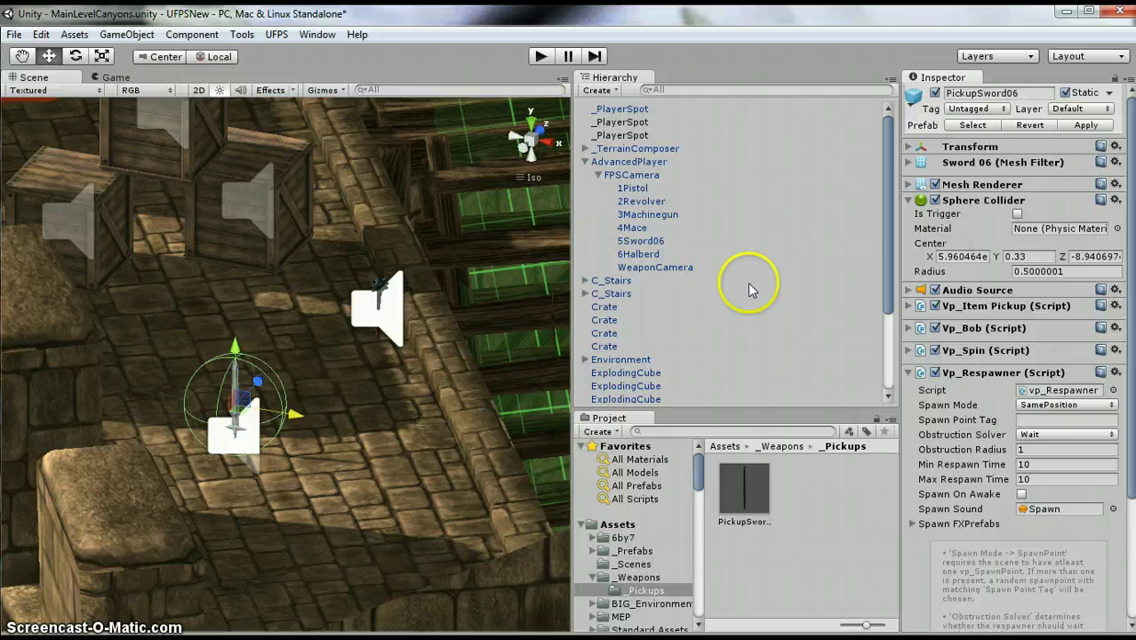
pyautogui.click(659, 164)
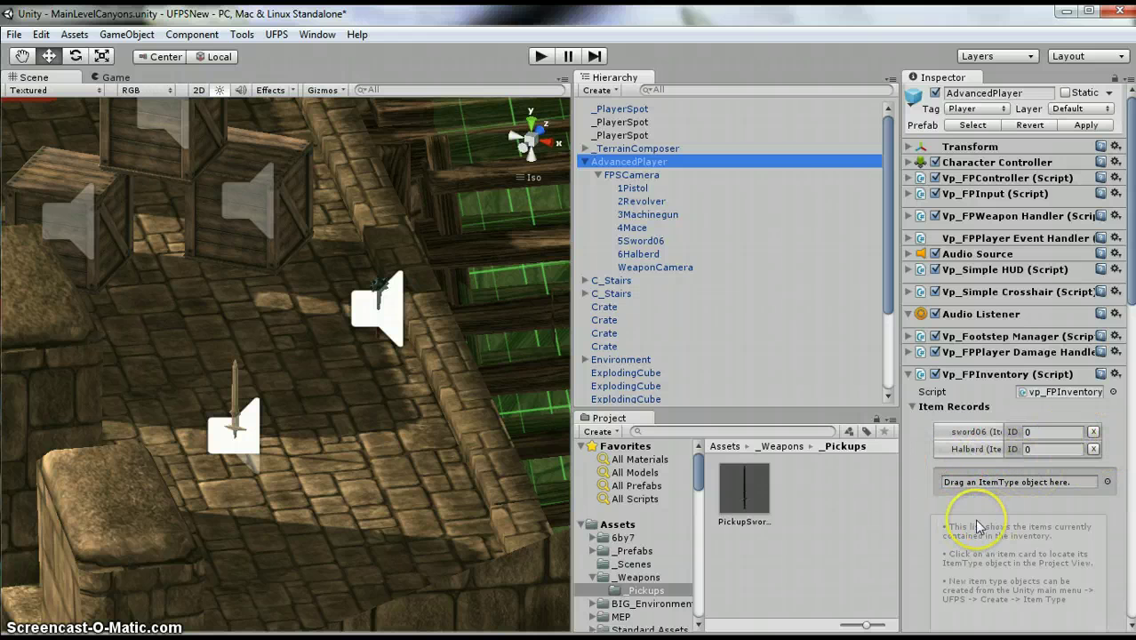
pyautogui.scroll(-5, 977, 526)
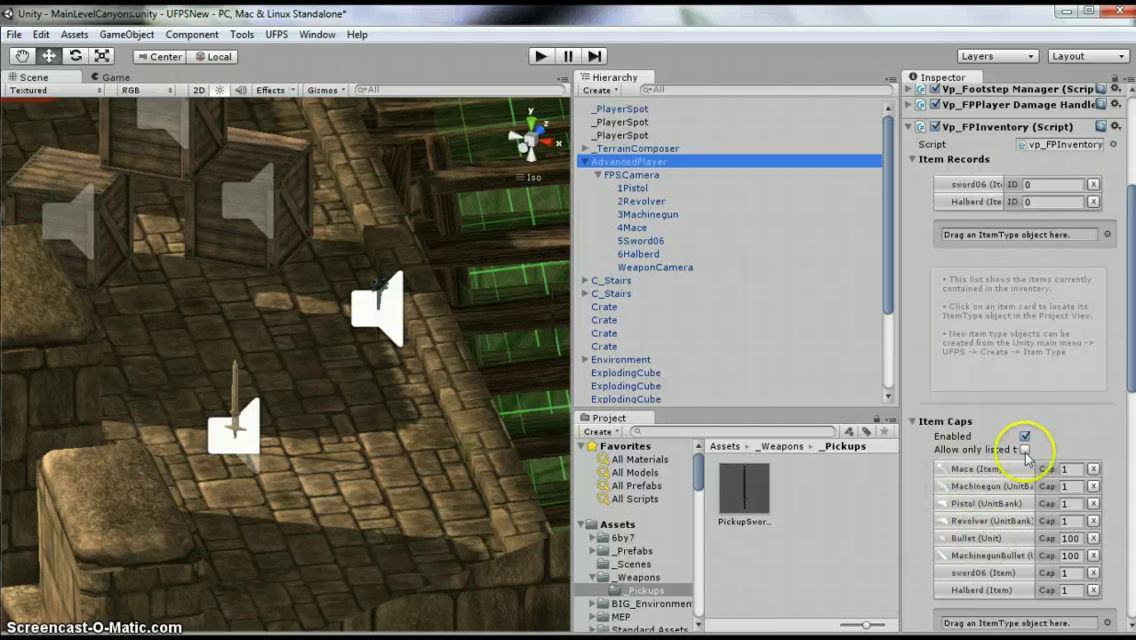
pyautogui.scroll(5, 996, 486)
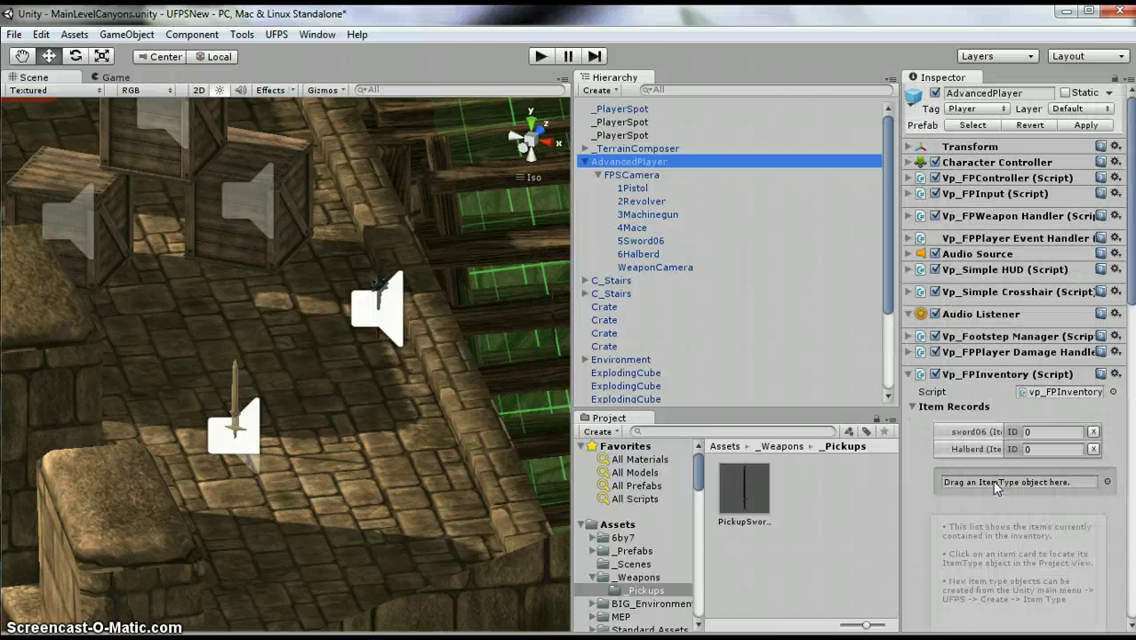
# - Start play mode and check the player's Item Records and Item Caps in the running game
pyautogui.click(541, 56)
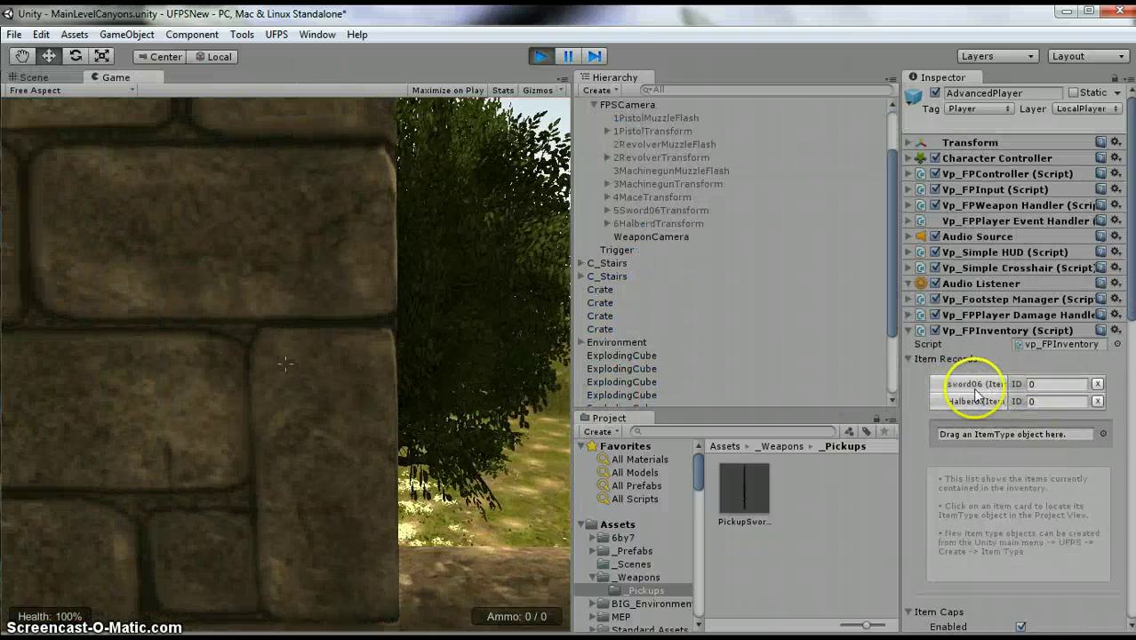
pyautogui.scroll(-5, 976, 394)
pyautogui.scroll(-5, 976, 394)
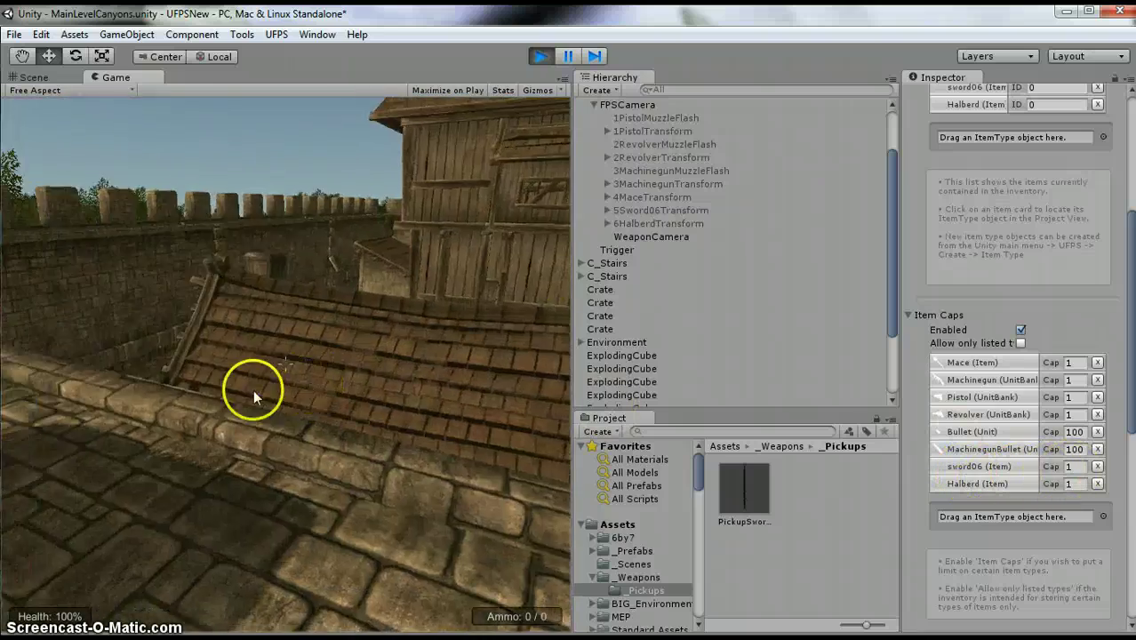
# - Equip the halberd, switch to the sword, and walk into the sword pickup to test it
pyautogui.press('w')
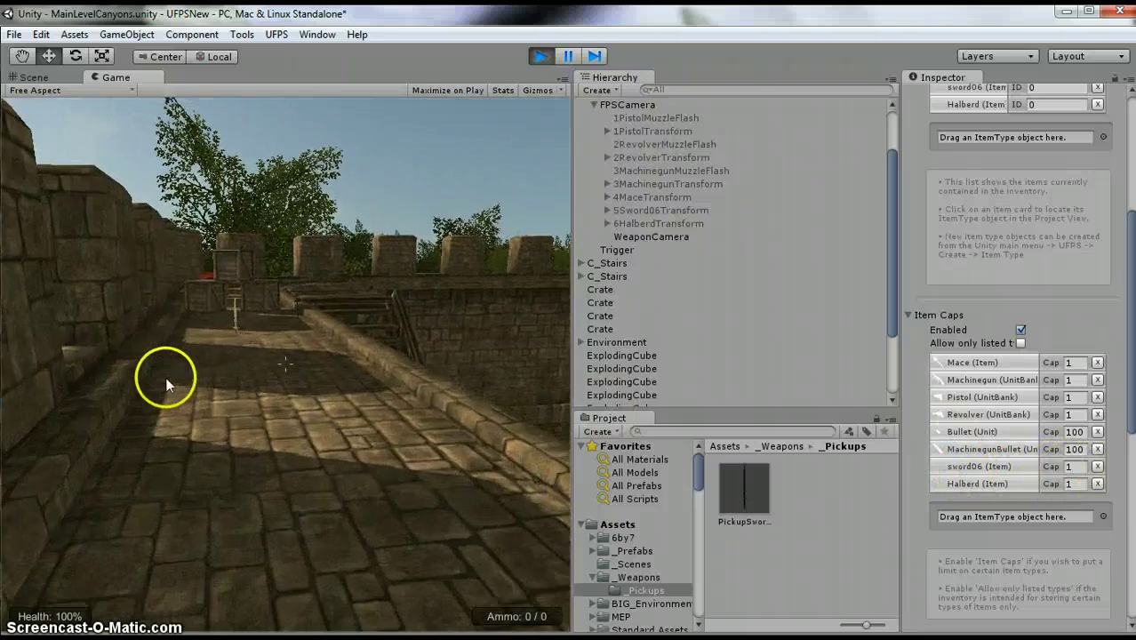
pyautogui.press('6')
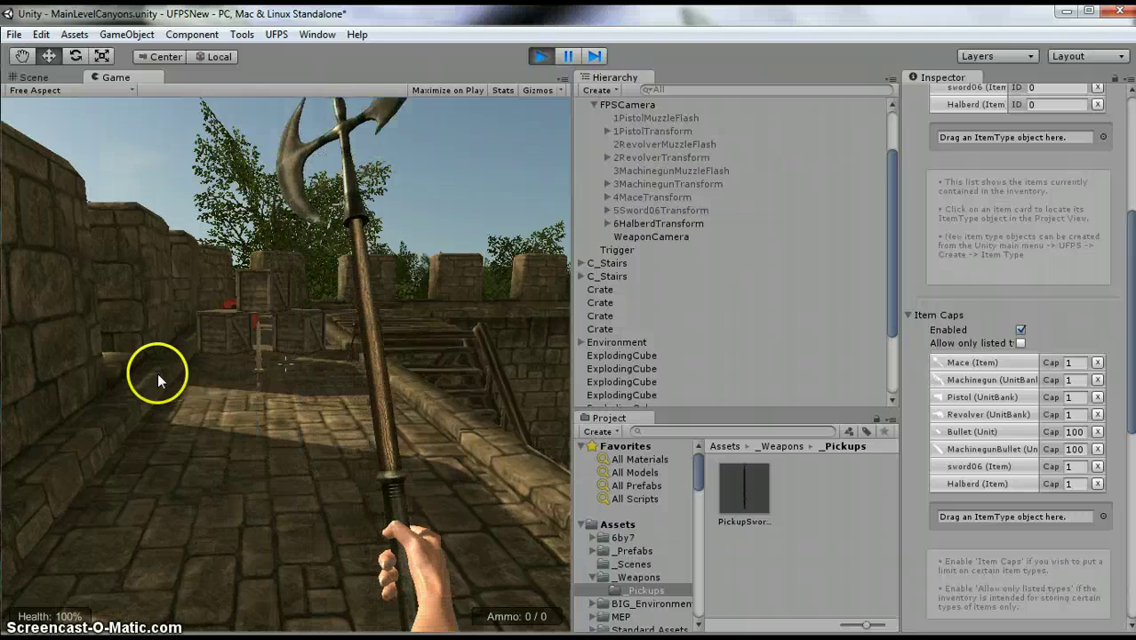
pyautogui.press('5')
pyautogui.press('w')
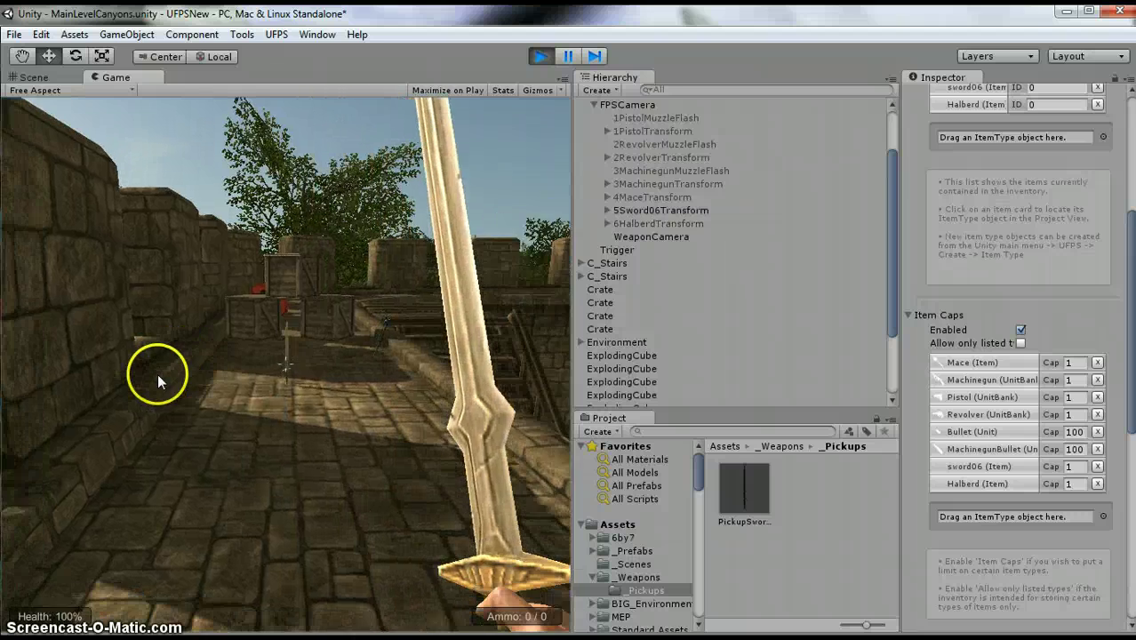
pyautogui.press('w')
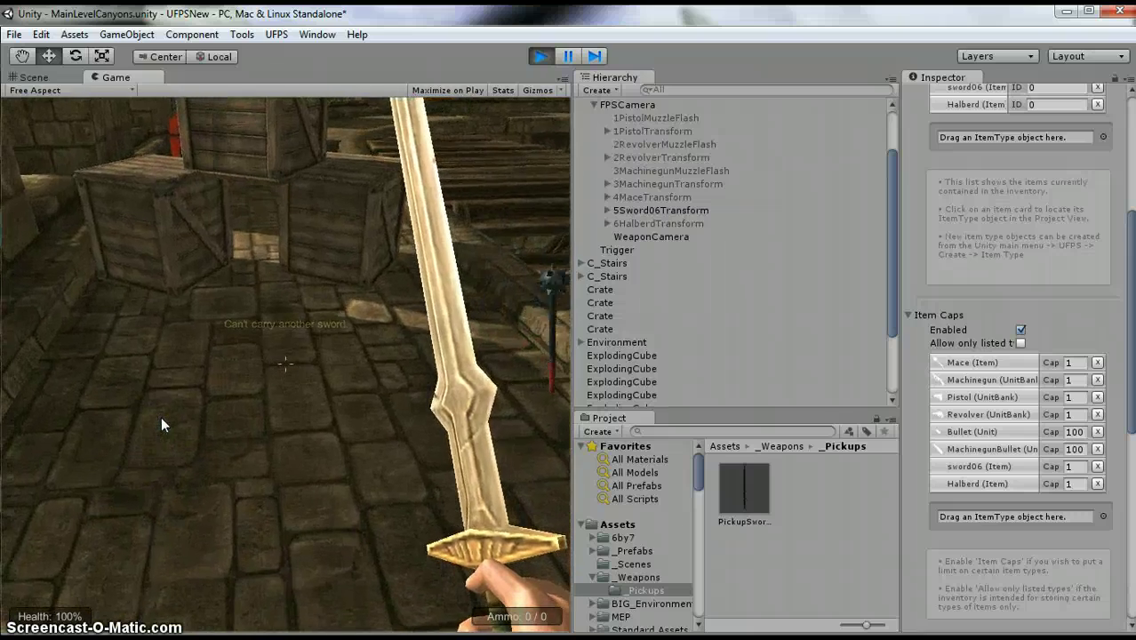
# - Pick up the mace in the running game and strike the wooden crates with it
pyautogui.press('w')
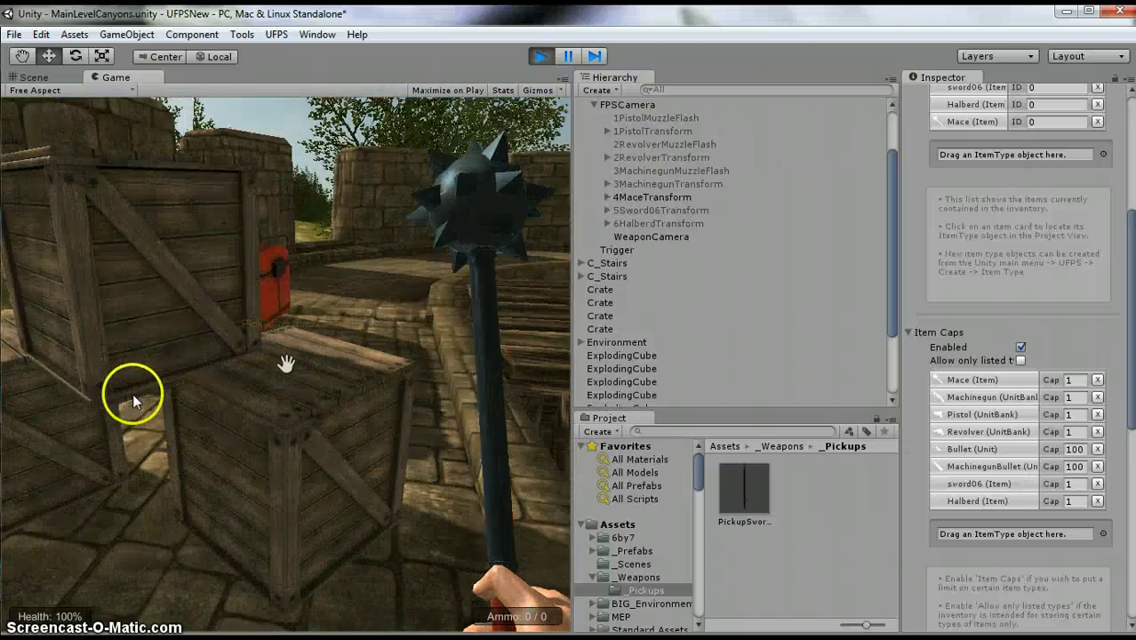
pyautogui.press('w')
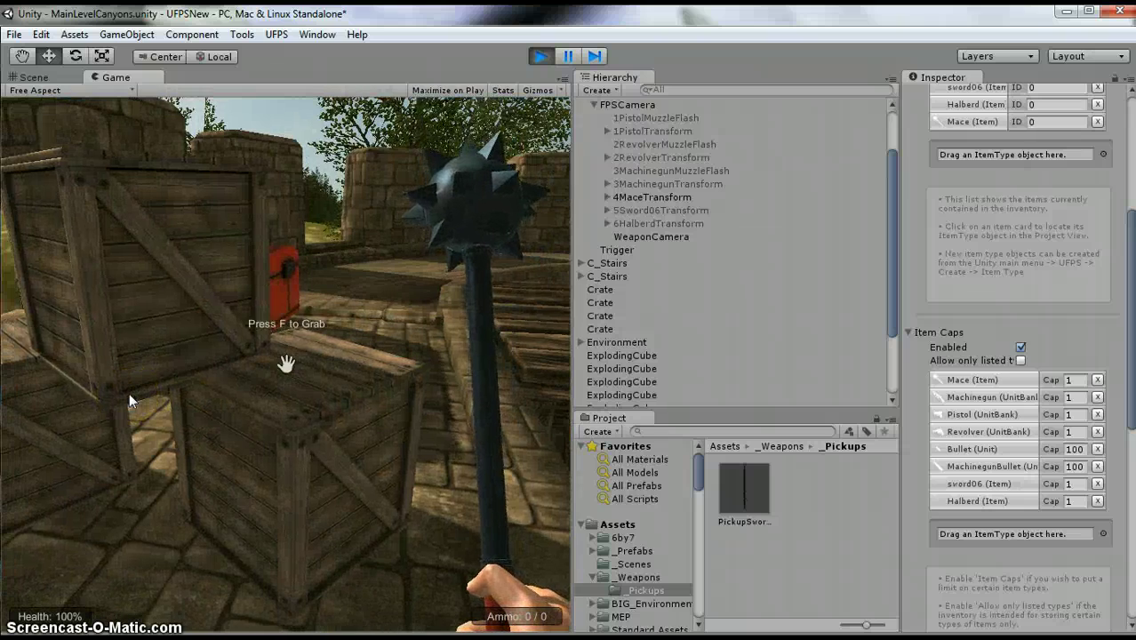
pyautogui.click(131, 398)
pyautogui.press('w')
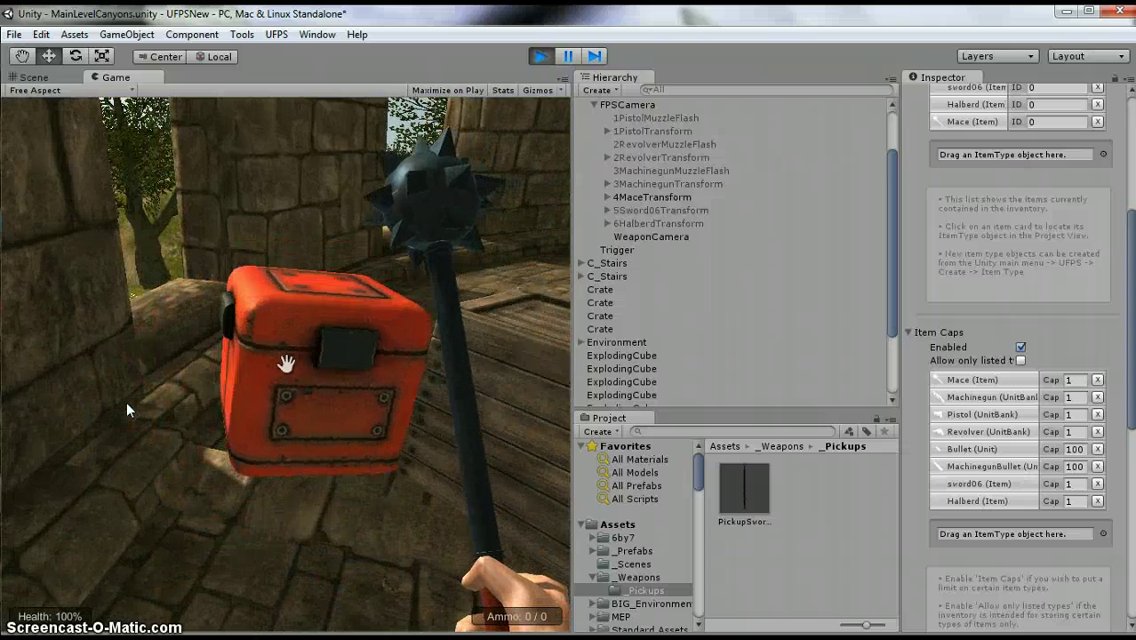
pyautogui.click(269, 217)
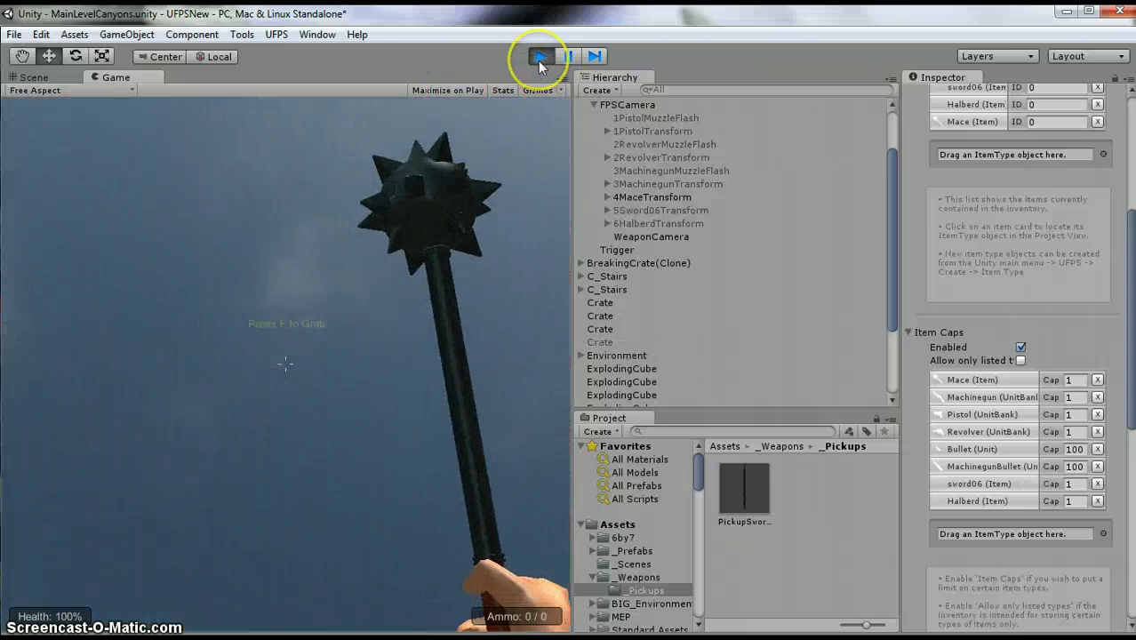
# - Check the player's Item Records, strike the red exploding cube with the mace, and keep playing until the player respawns
pyautogui.scroll(4, 952, 165)
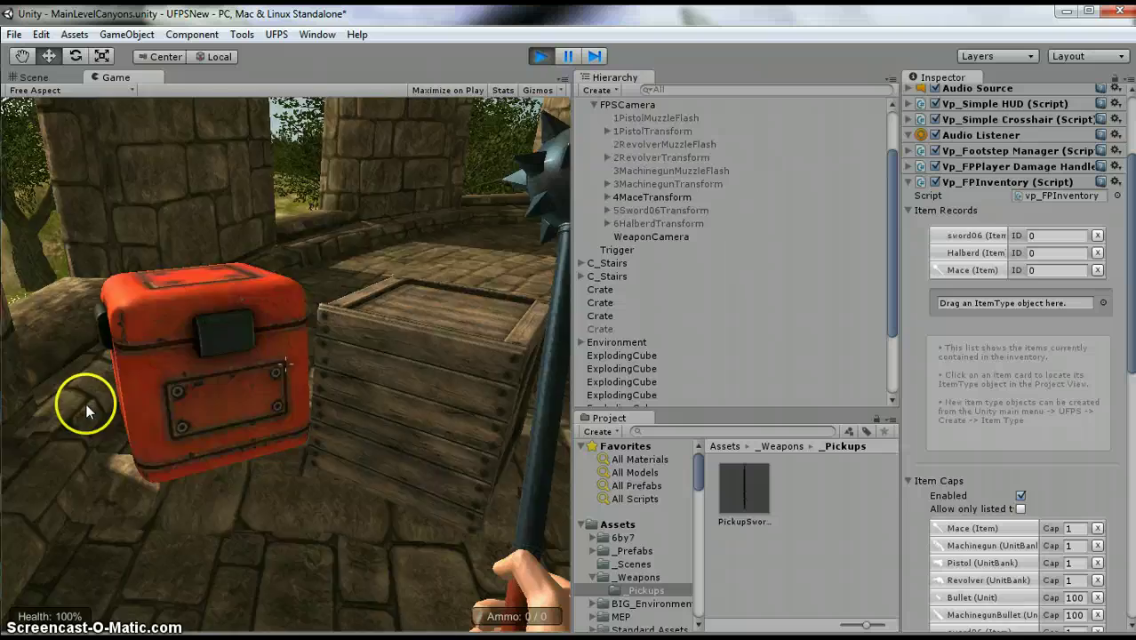
pyautogui.click(286, 357)
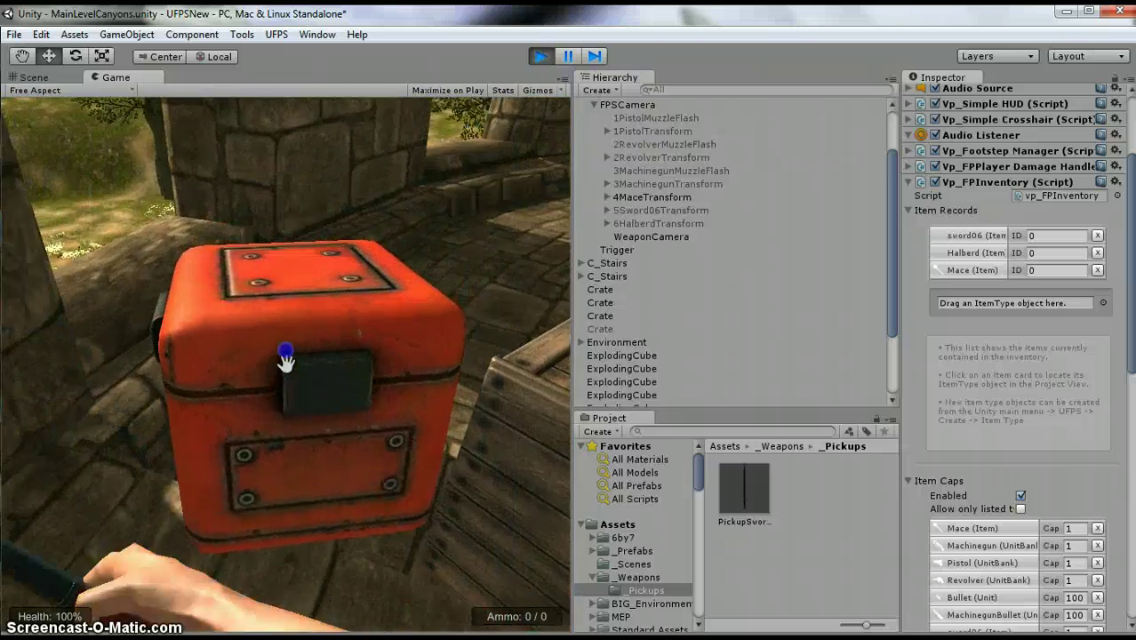
pyautogui.click(286, 352)
pyautogui.click(285, 357)
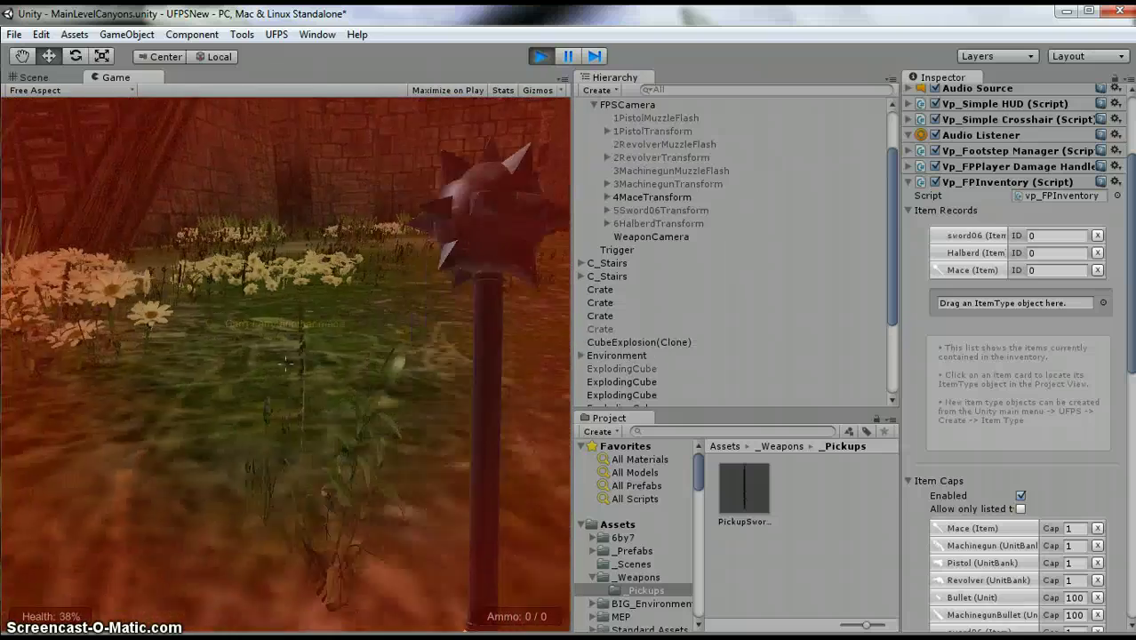
pyautogui.press('w')
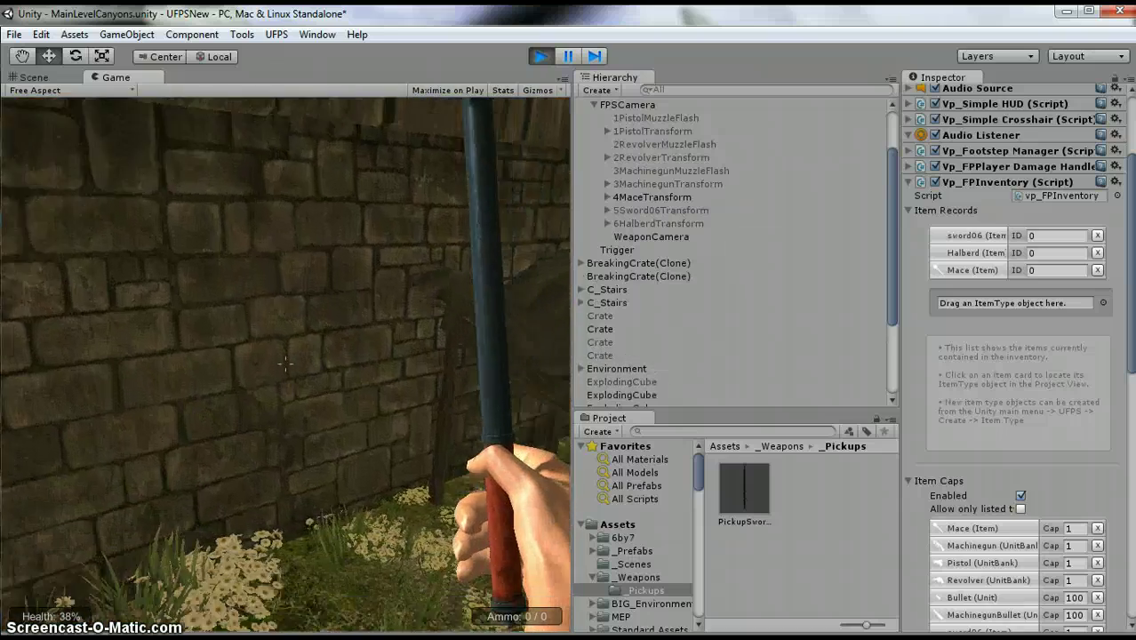
pyautogui.press('w')
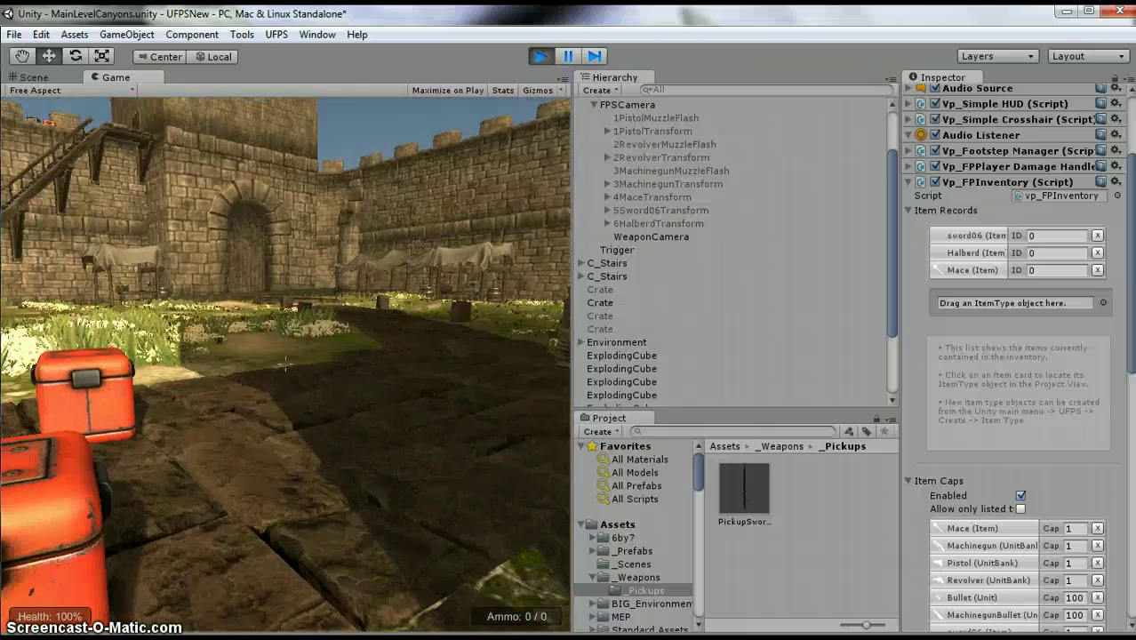
# - Examine Vp_FPInventory's Reset On Respawn option and the player's Item Records after the respawn
pyautogui.scroll(-6, 1051, 325)
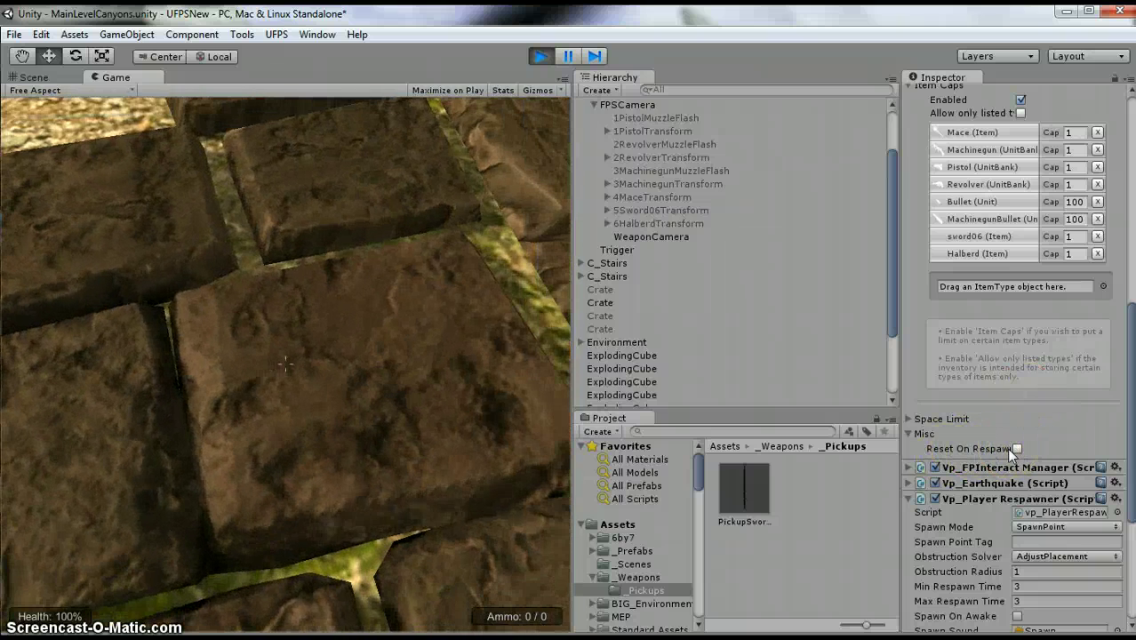
pyautogui.click(1013, 449)
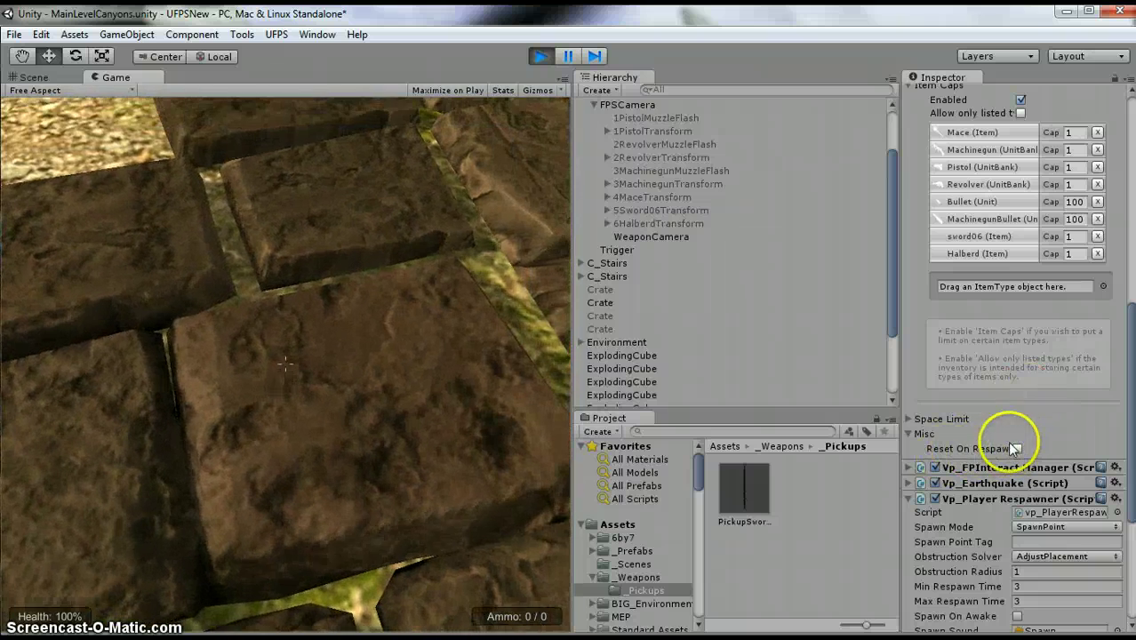
pyautogui.click(934, 450)
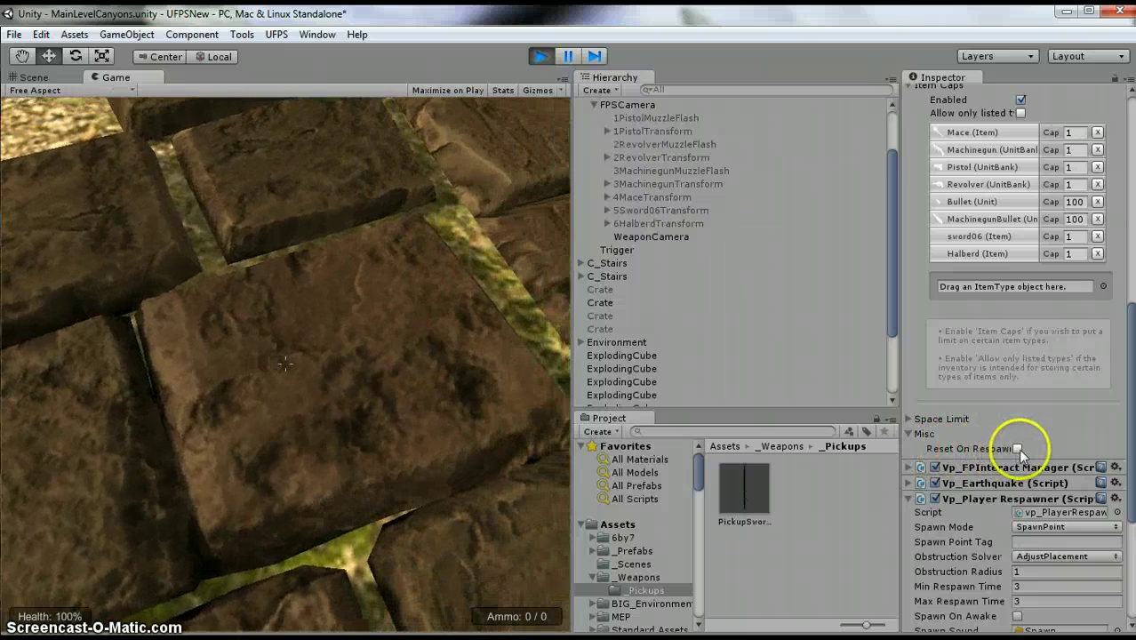
pyautogui.click(1019, 449)
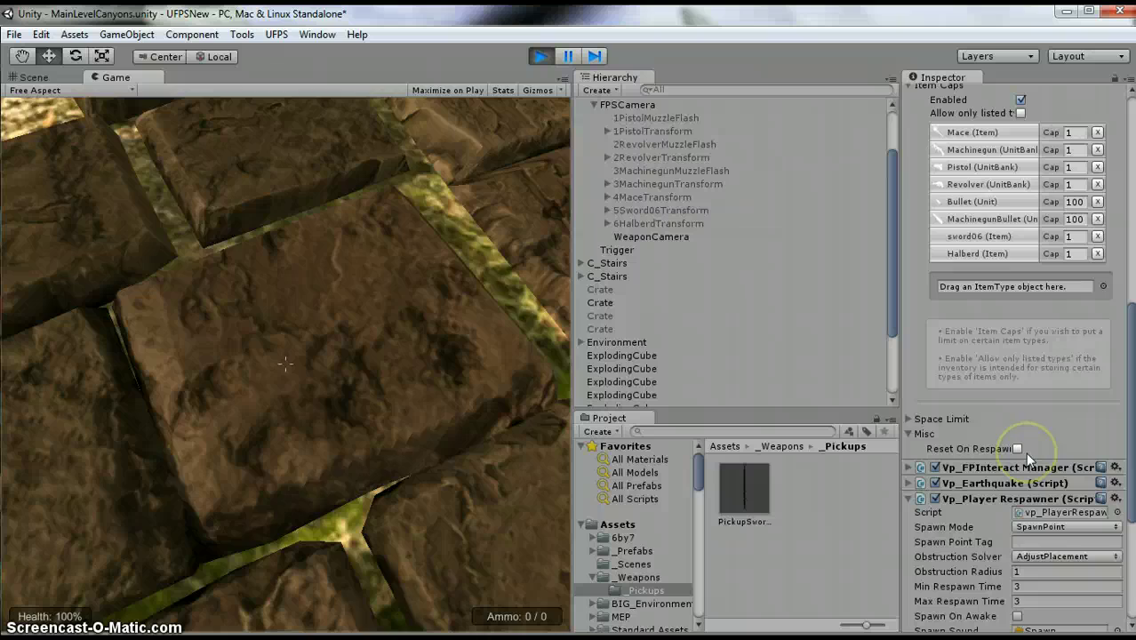
pyautogui.scroll(10, 1015, 380)
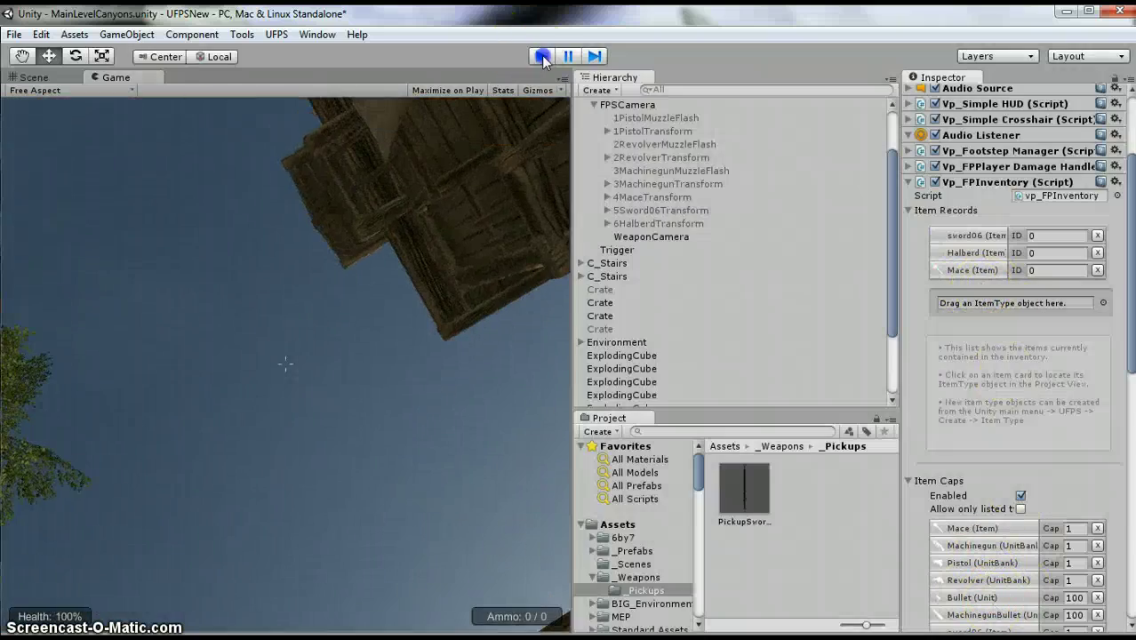
# - Stop play mode and enable Reset On Respawn in AdvancedPlayer's Vp_FPInventory script
pyautogui.click(542, 57)
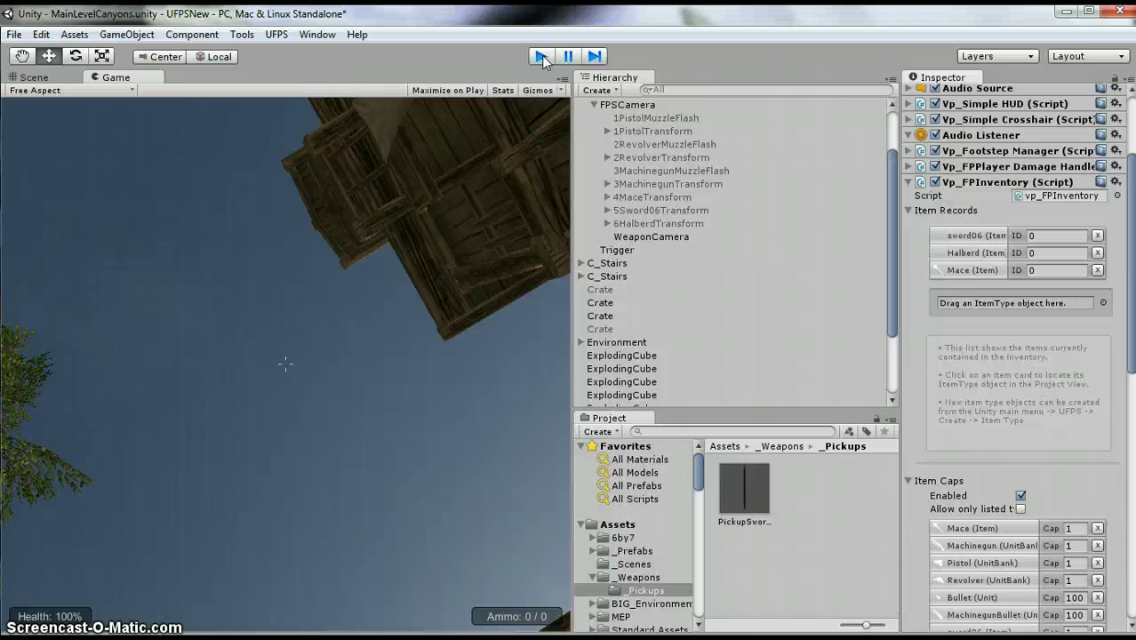
pyautogui.scroll(-6, 1041, 326)
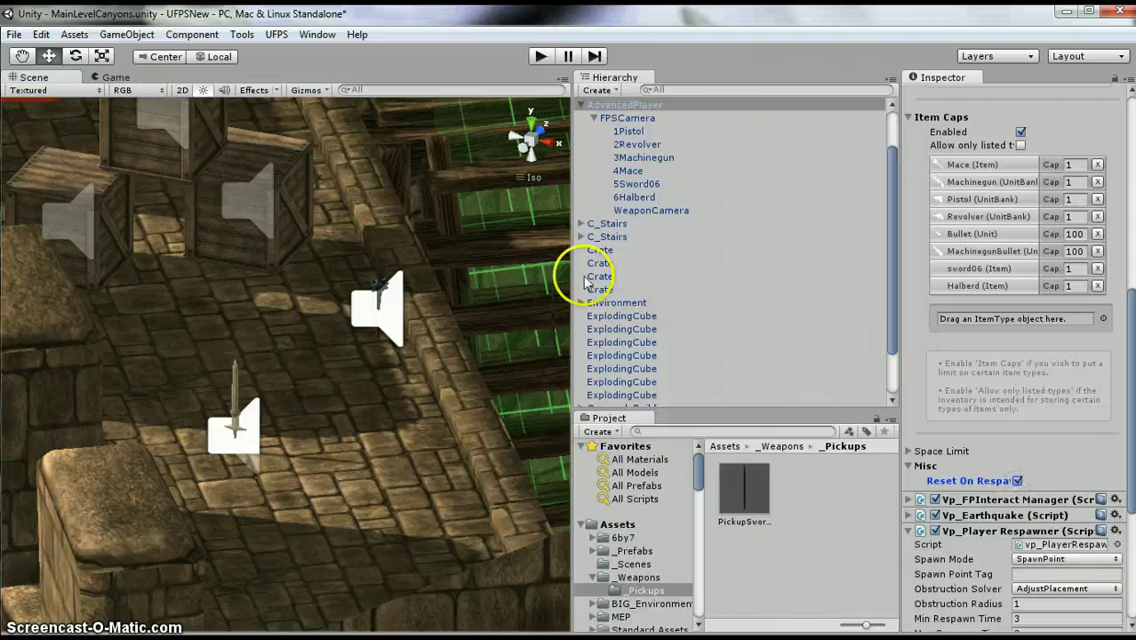
# - Remove the sword06 item from the Item Records of AdvancedPlayer's Vp_FPInventory script
pyautogui.scroll(5, 1004, 302)
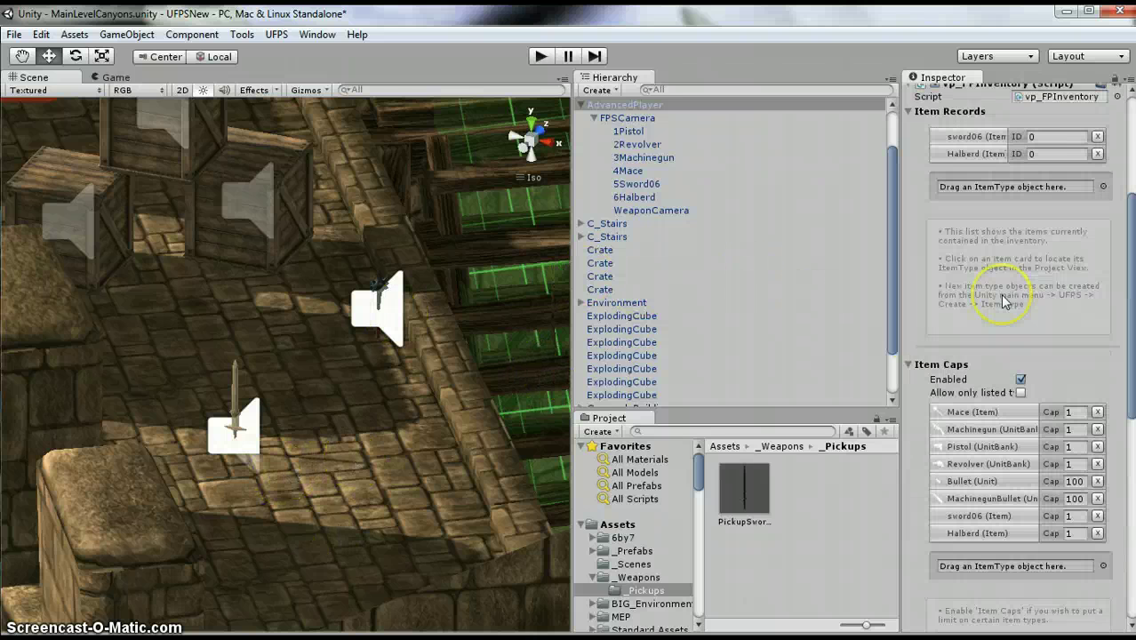
pyautogui.scroll(3, 1005, 302)
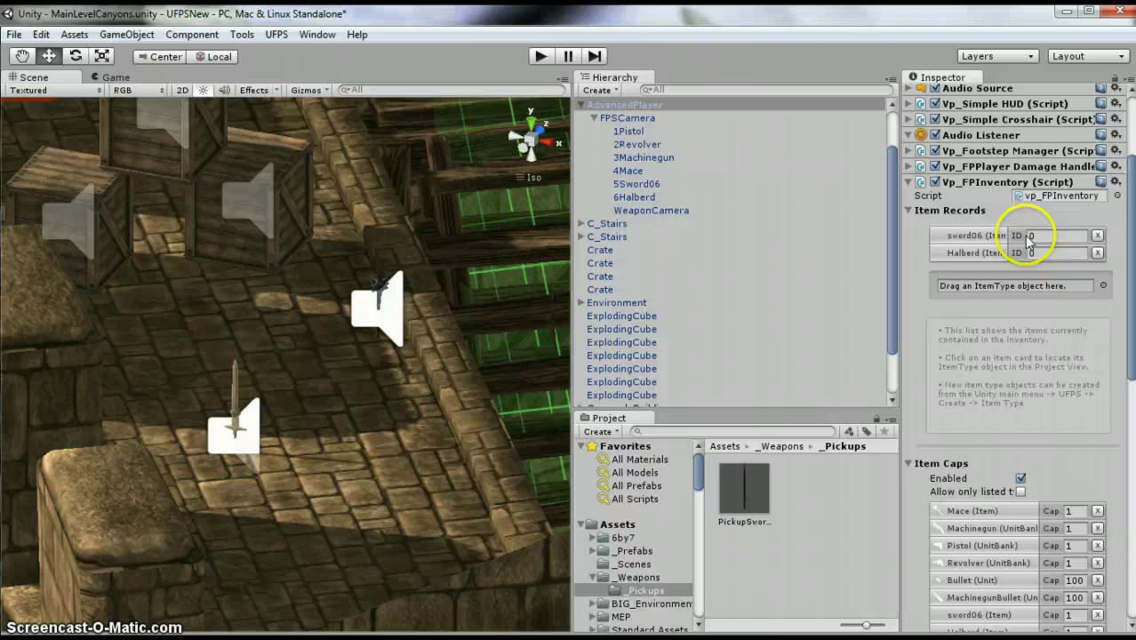
pyautogui.click(1099, 236)
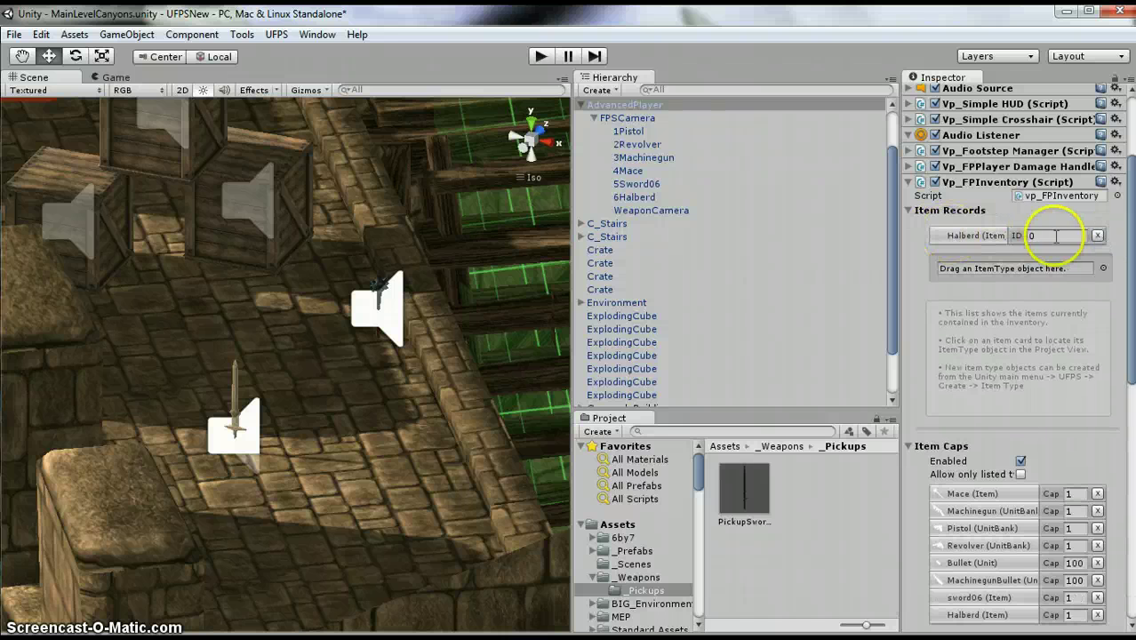
# - Remove the Halberd item from the Item Records of AdvancedPlayer's Vp_FPInventory script and check its Reset On Respawn option
pyautogui.click(1098, 237)
pyautogui.click(851, 316)
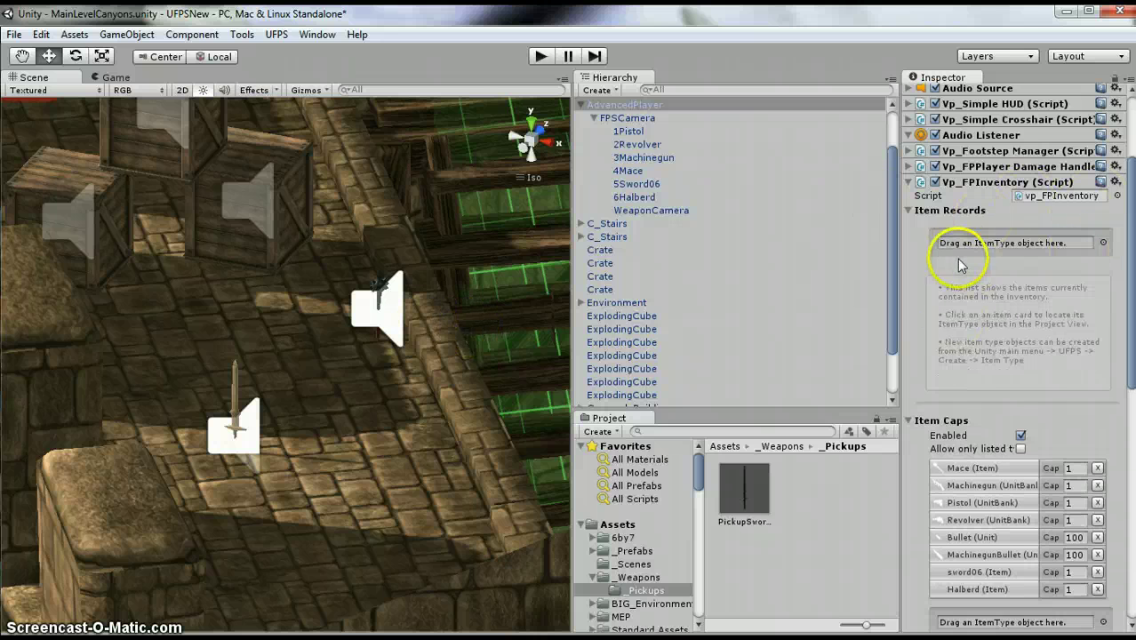
pyautogui.scroll(-8, 1040, 407)
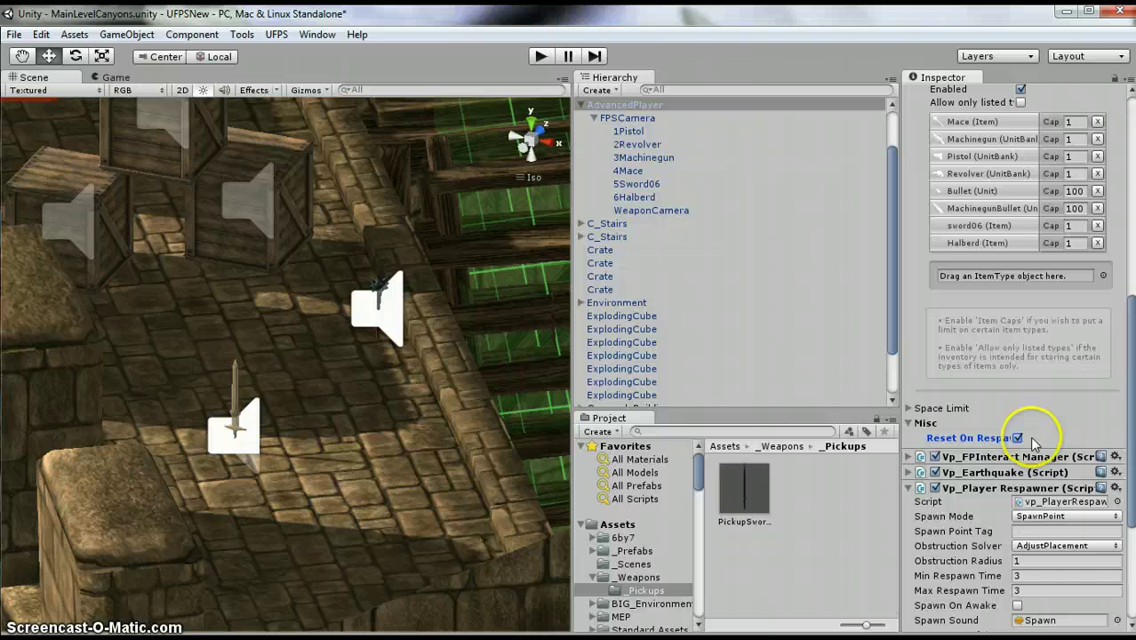
# - Start play mode and walk along the castle wall to pick up the sword and the mace by the crates
pyautogui.click(542, 57)
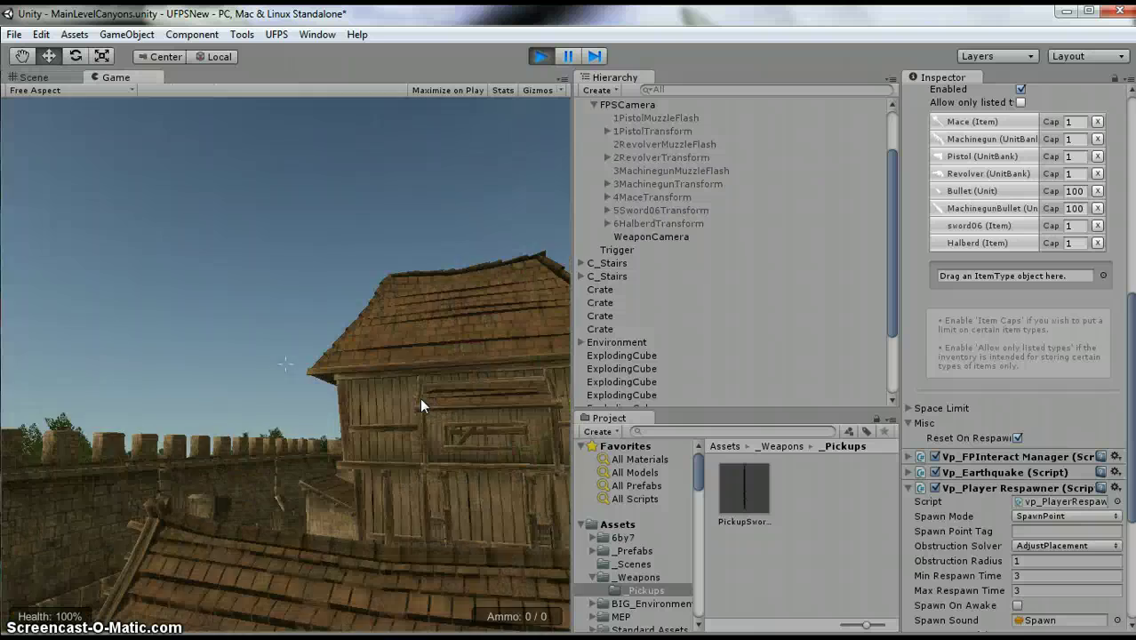
pyautogui.click(273, 439)
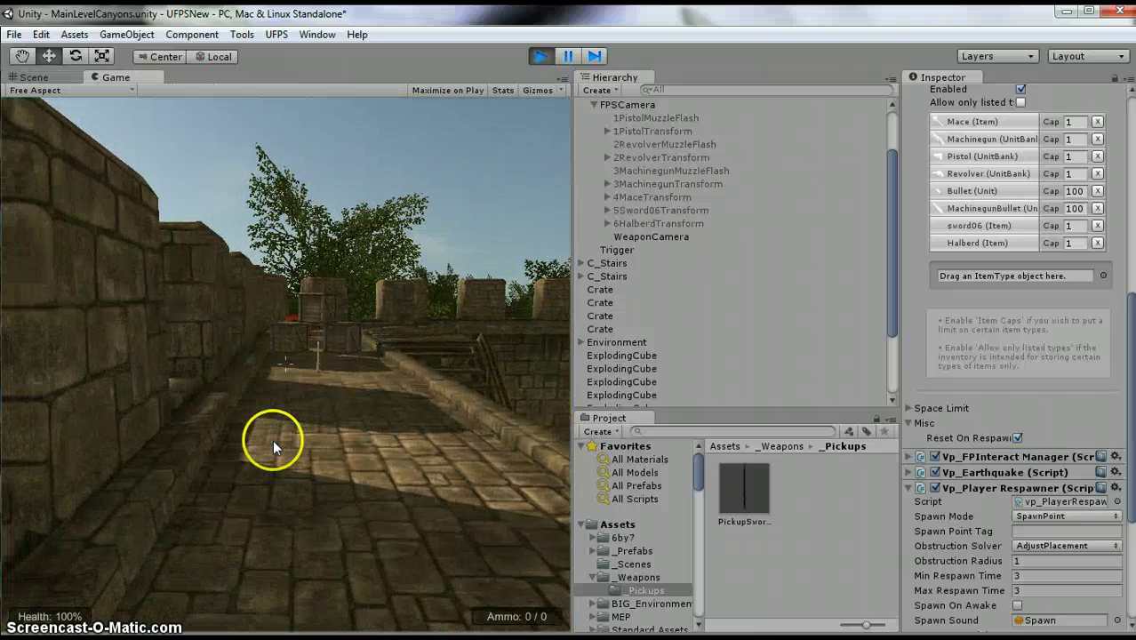
pyautogui.press('w')
pyautogui.press('w')
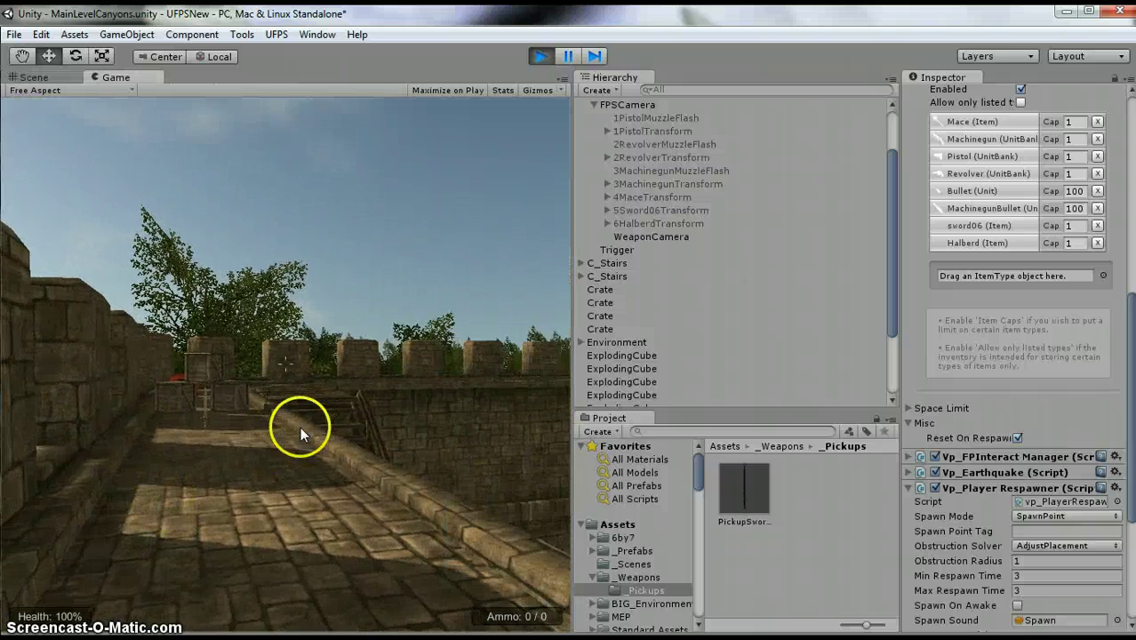
pyautogui.press('w')
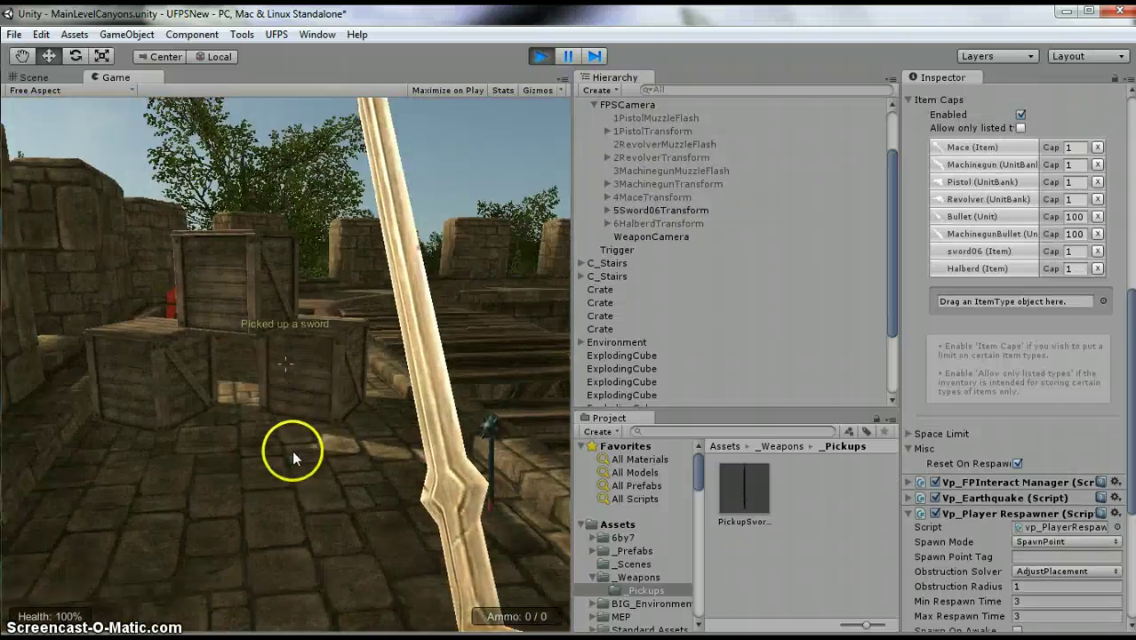
pyautogui.press('w')
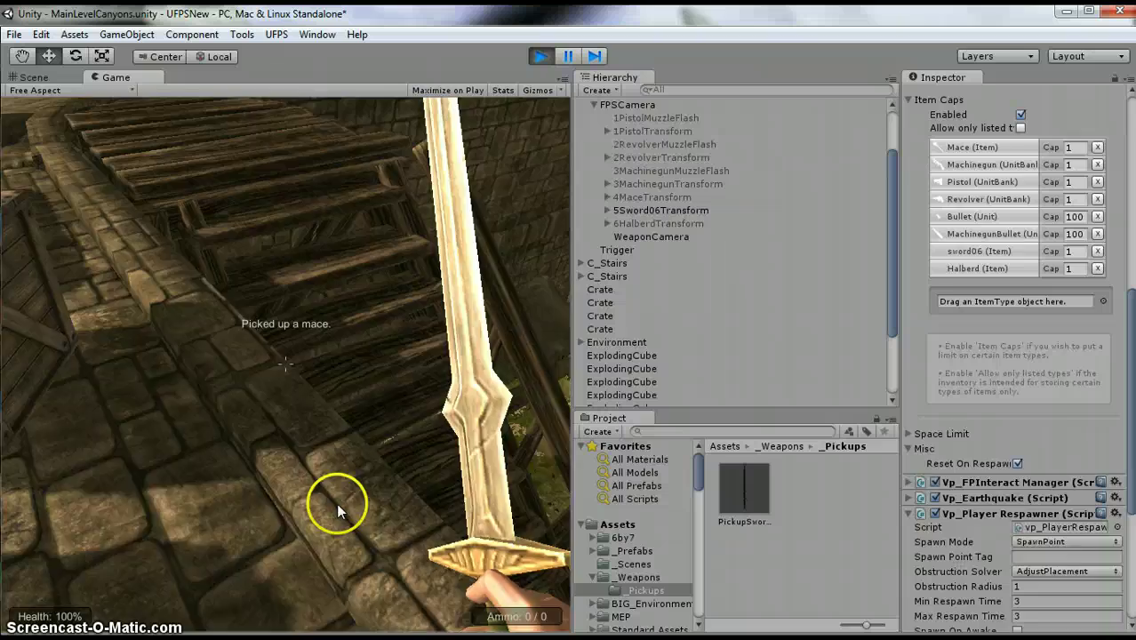
pyautogui.press('w')
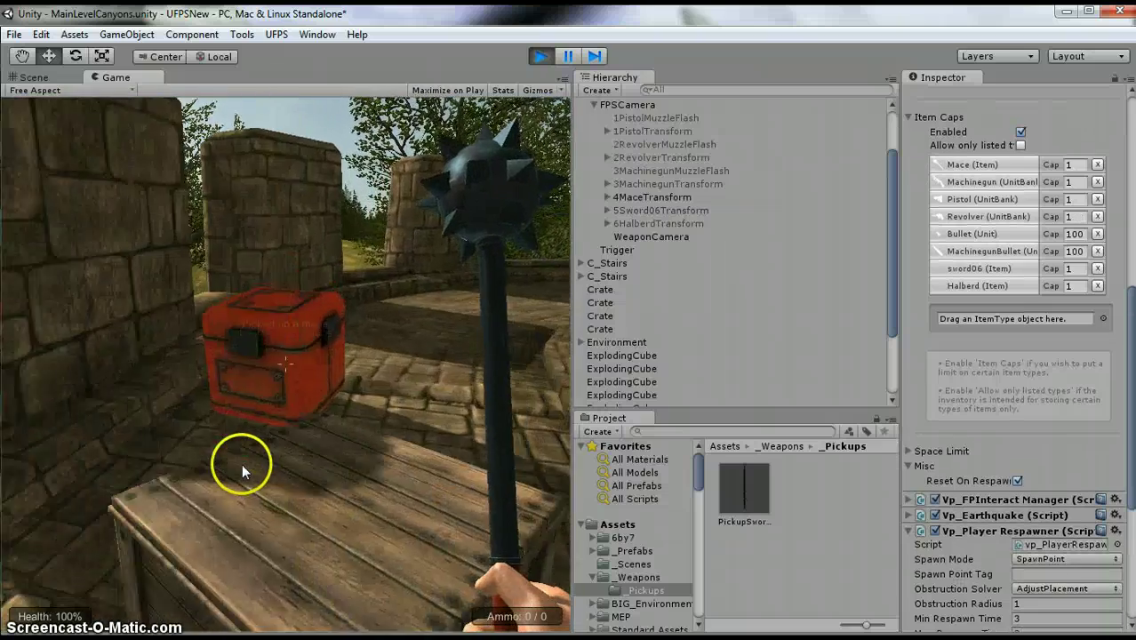
# - Strike the crate and red exploding cube with the mace, then go down to the red cubes in the courtyard
pyautogui.click(264, 476)
pyautogui.click(284, 356)
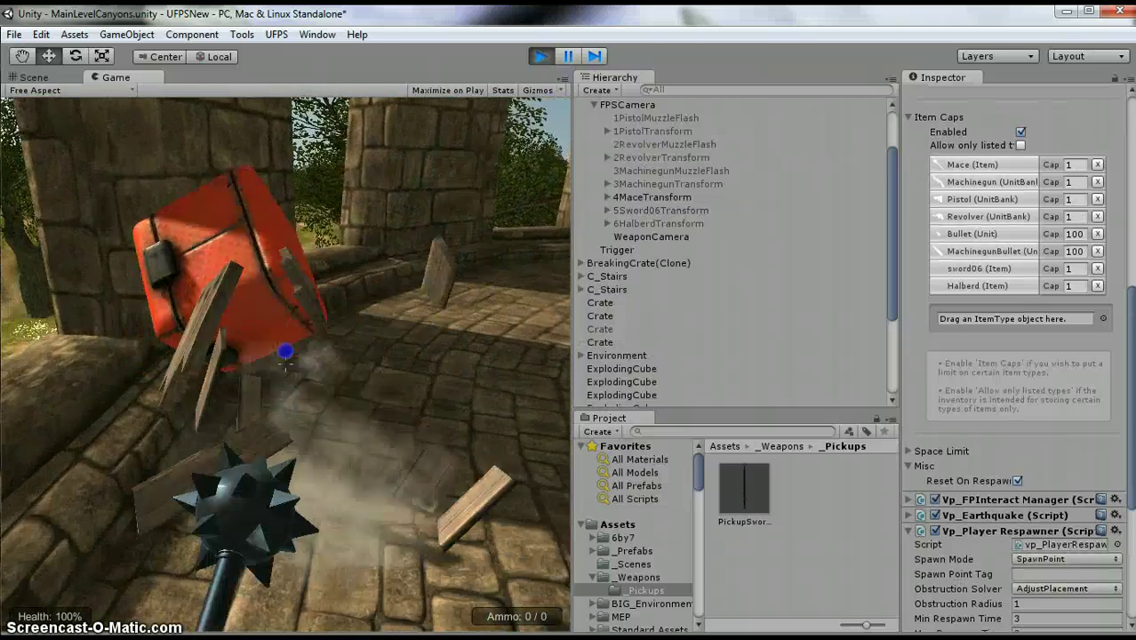
pyautogui.press('w')
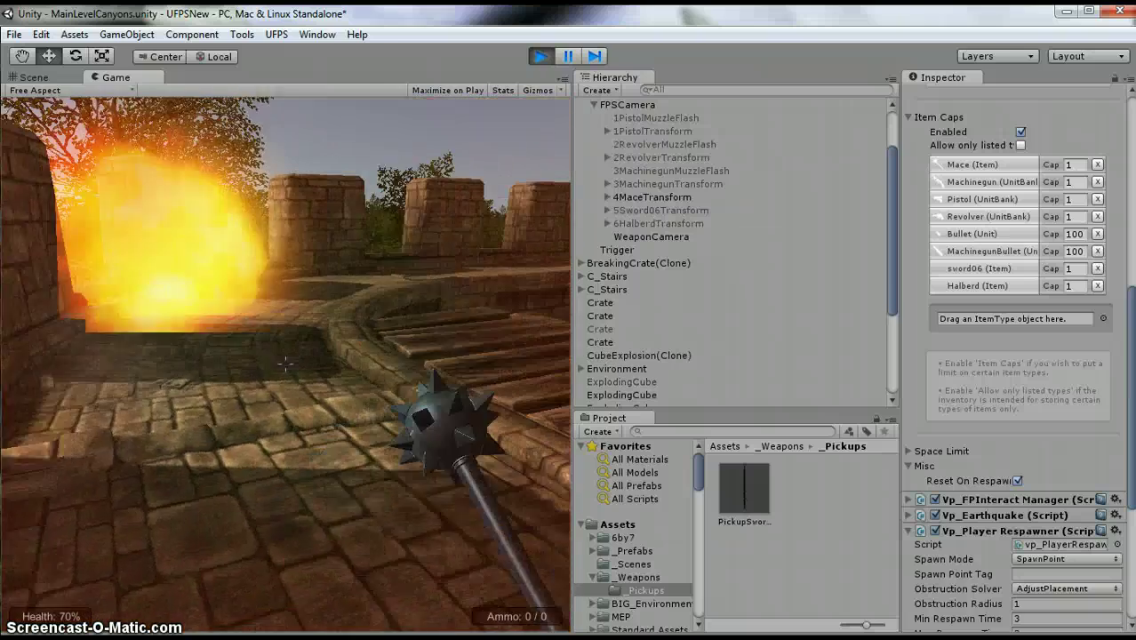
pyautogui.press('w')
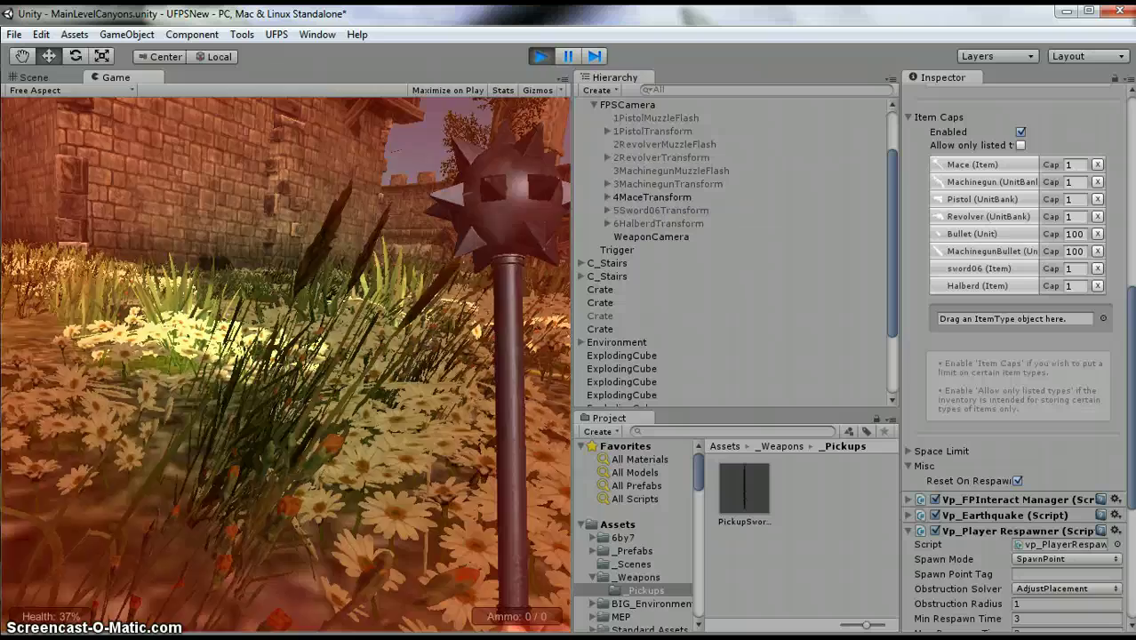
pyautogui.press('w')
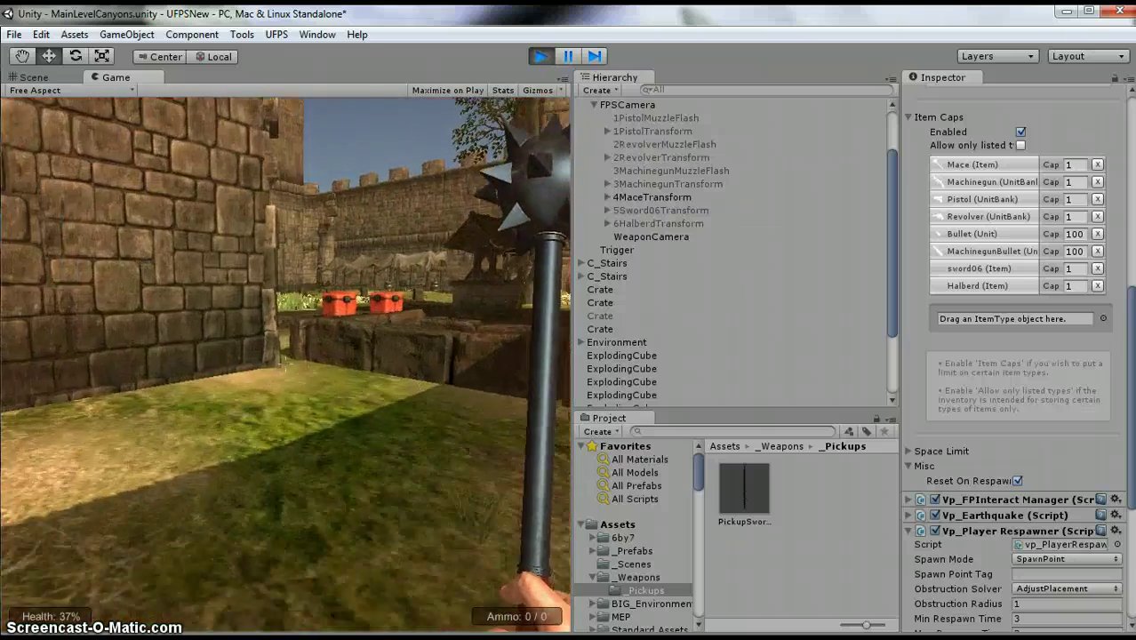
pyautogui.press('w')
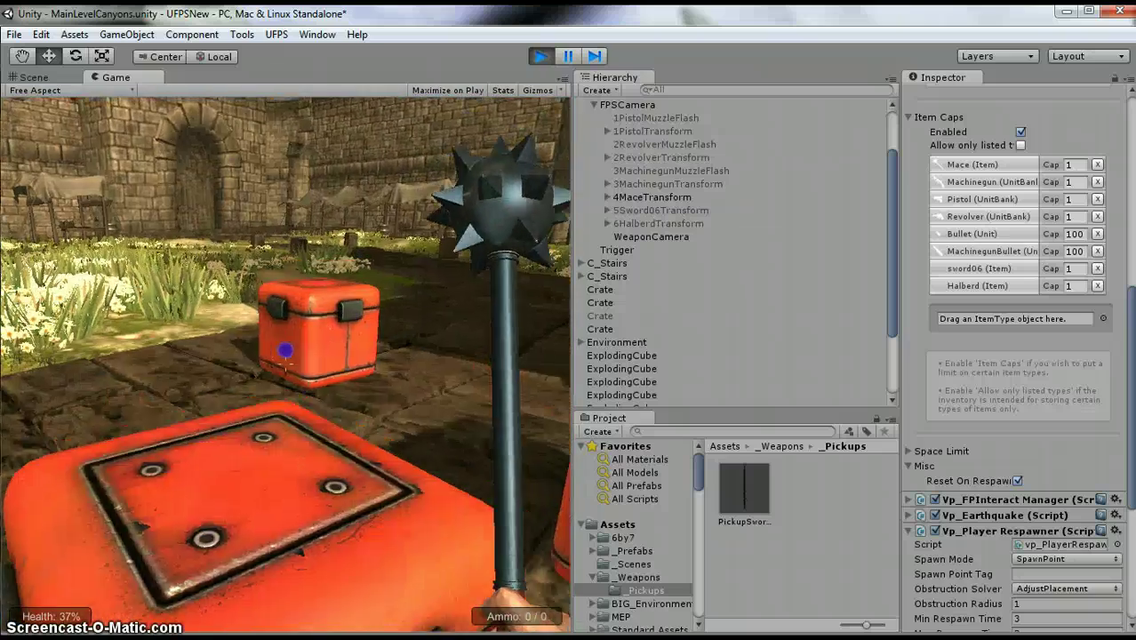
# - Strike the courtyard's exploding cubes with the mace and the sword until the player dies and respawns
pyautogui.click(286, 363)
pyautogui.press('4')
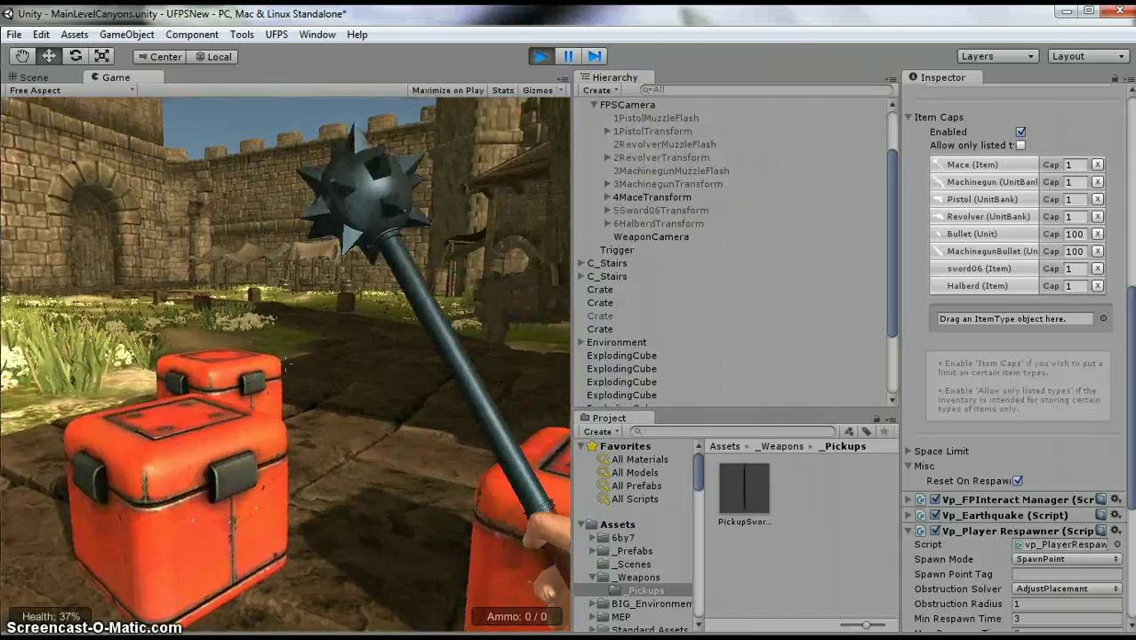
pyautogui.click(285, 361)
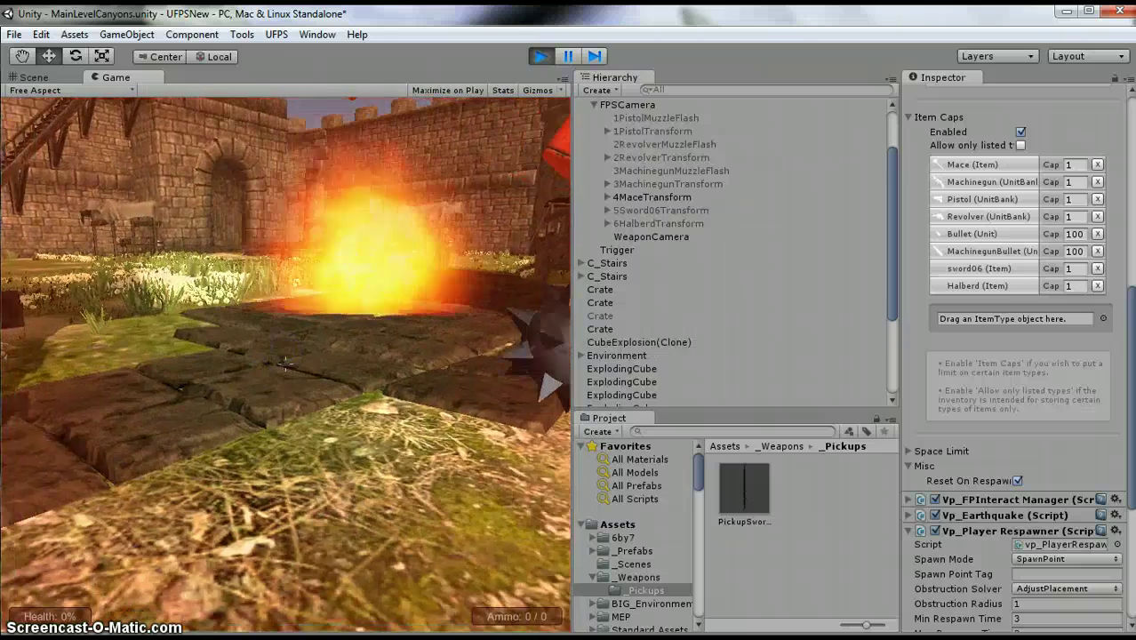
pyautogui.press('5')
pyautogui.press('w')
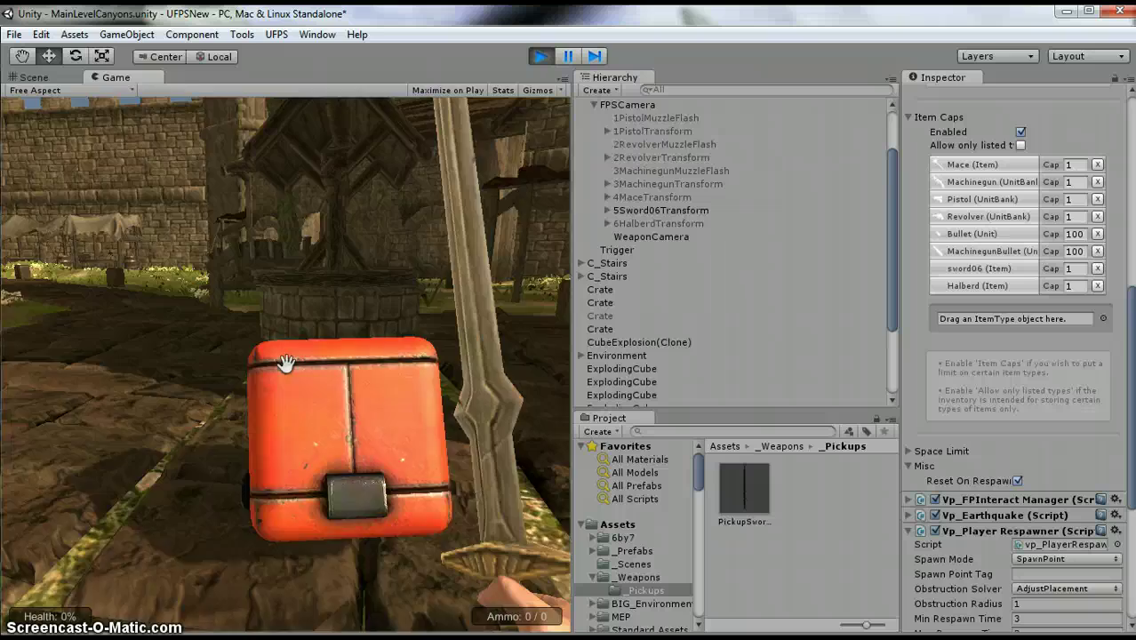
pyautogui.click(286, 354)
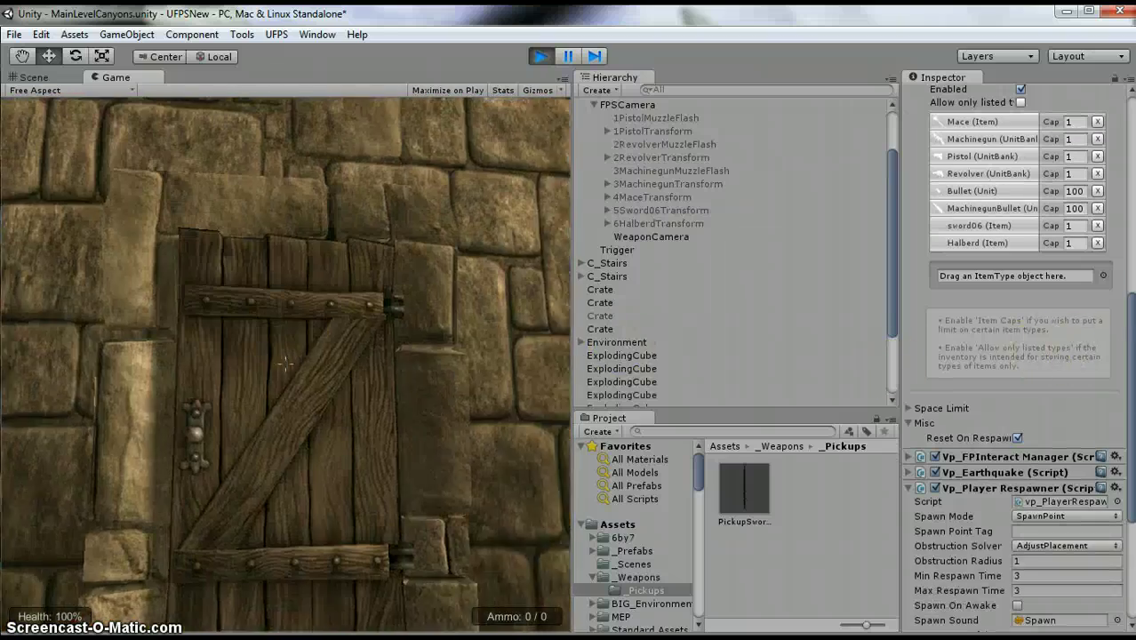
# - Check the player's Item Records after the respawn, then walk the wall and jump off into the courtyard
pyautogui.moveTo(1131, 382); pyautogui.dragTo(1134, 221)
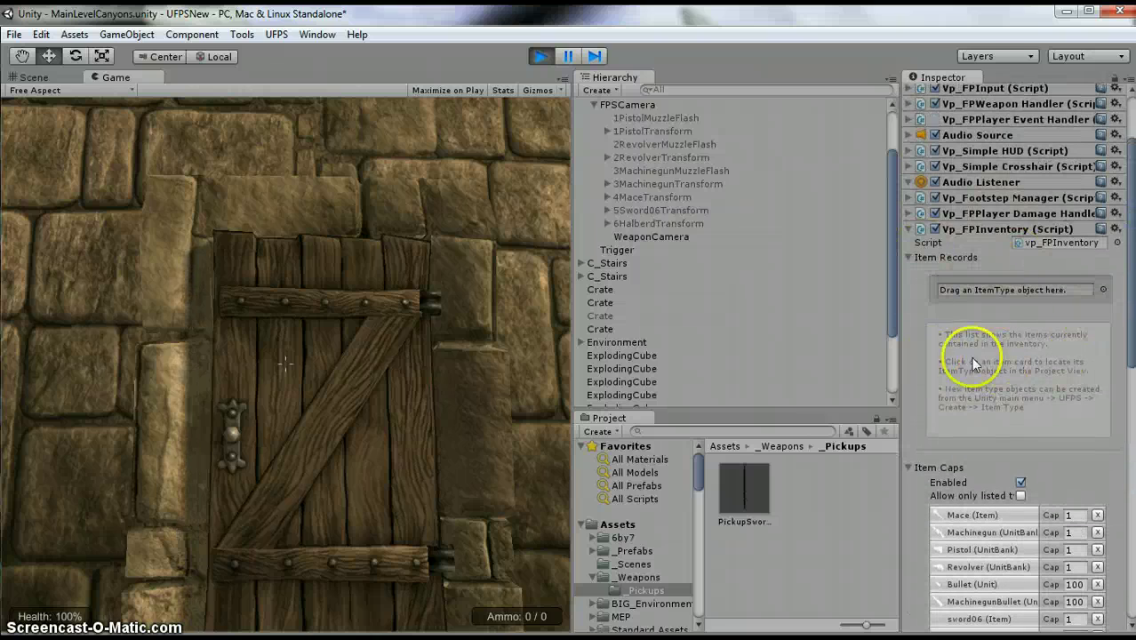
pyautogui.click(436, 380)
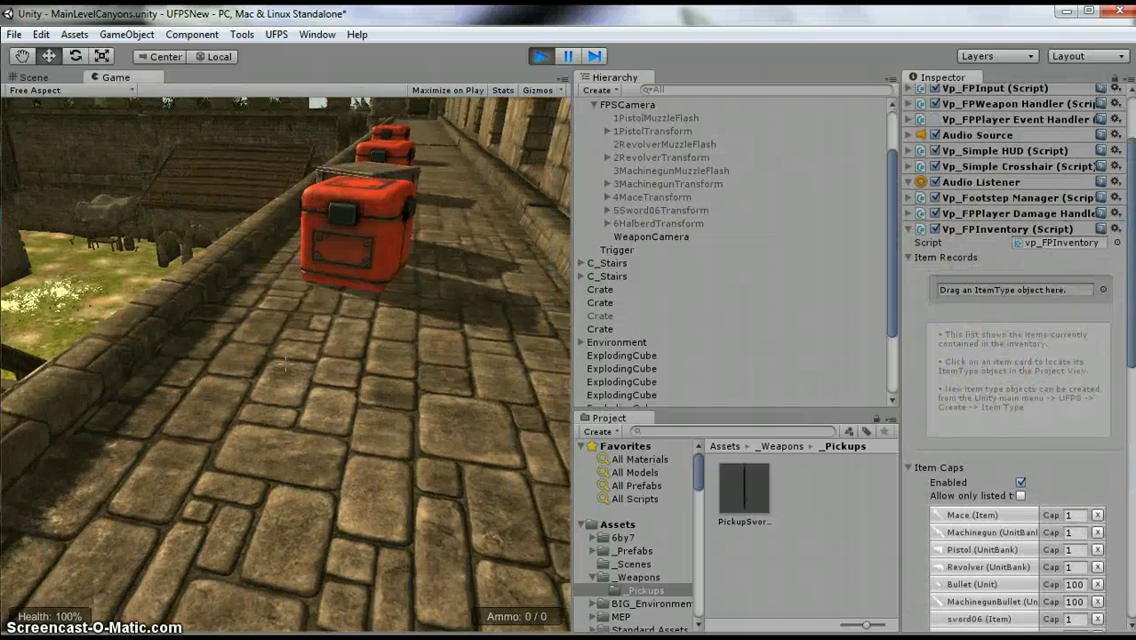
pyautogui.press('w')
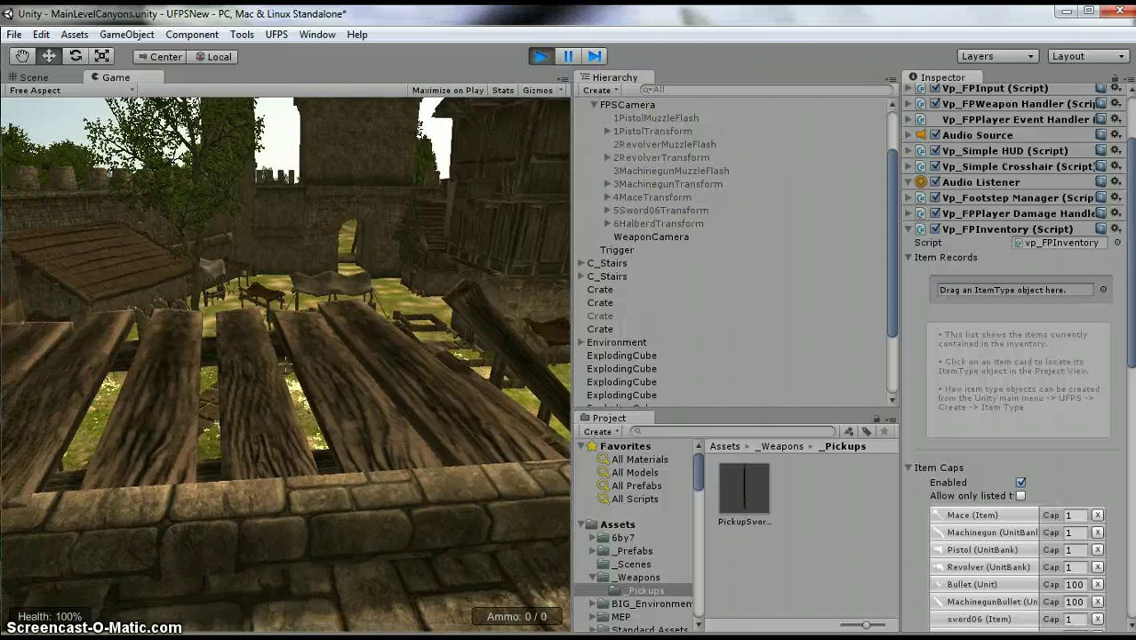
pyautogui.press('w')
pyautogui.press('space')
pyautogui.press('w')
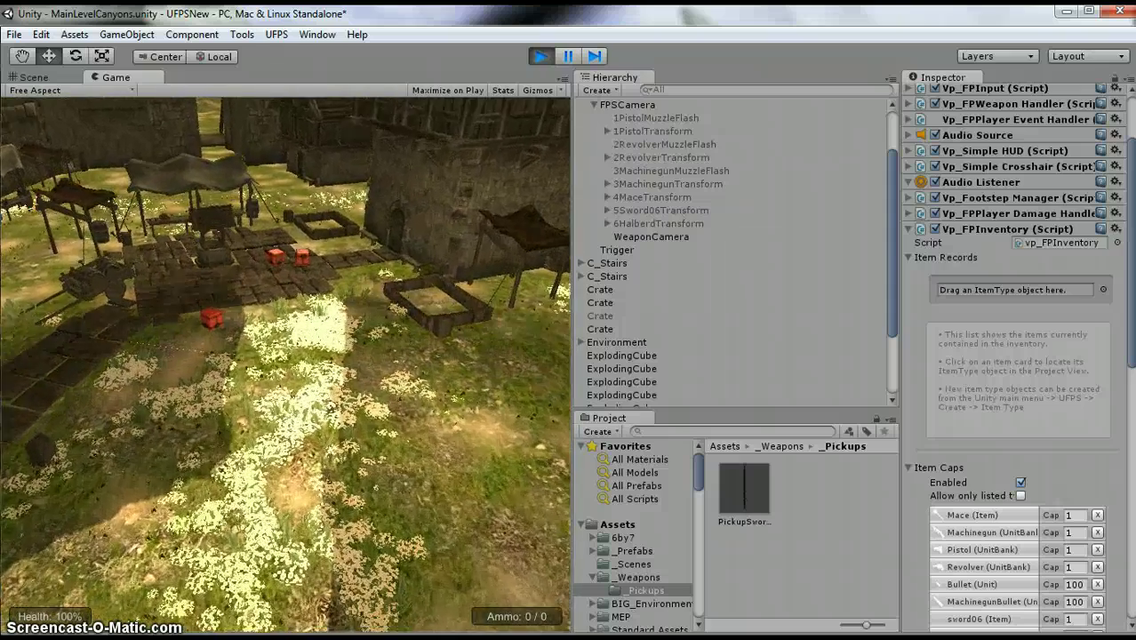
pyautogui.press('w')
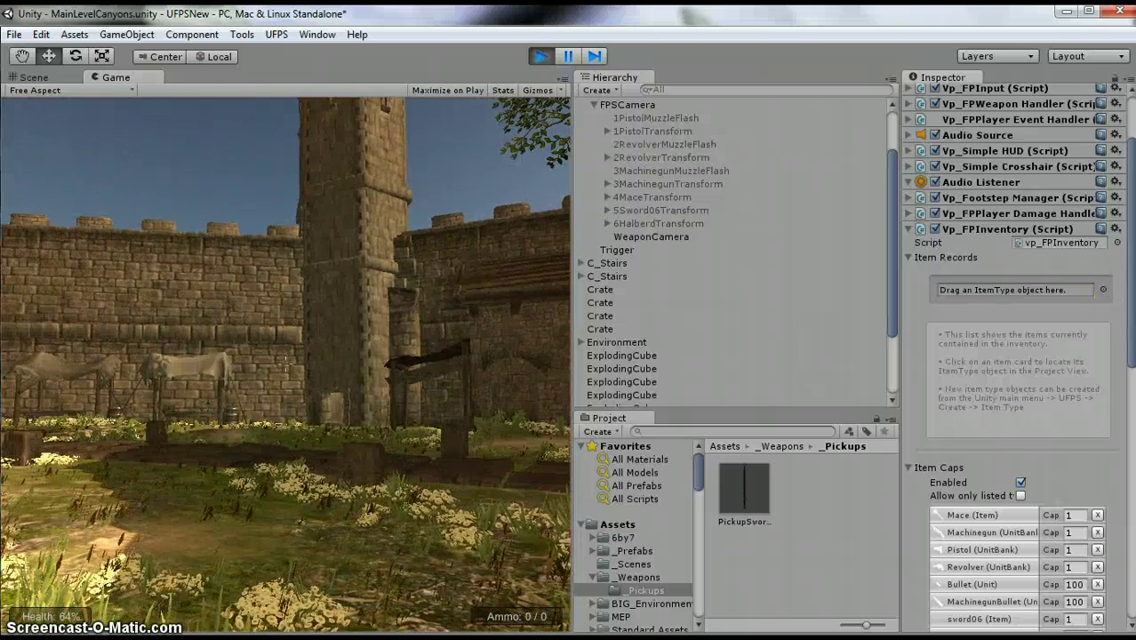
# - Examine the Reset On Respawn option in a widened Inspector and stop play mode
pyautogui.scroll(-10, 1037, 394)
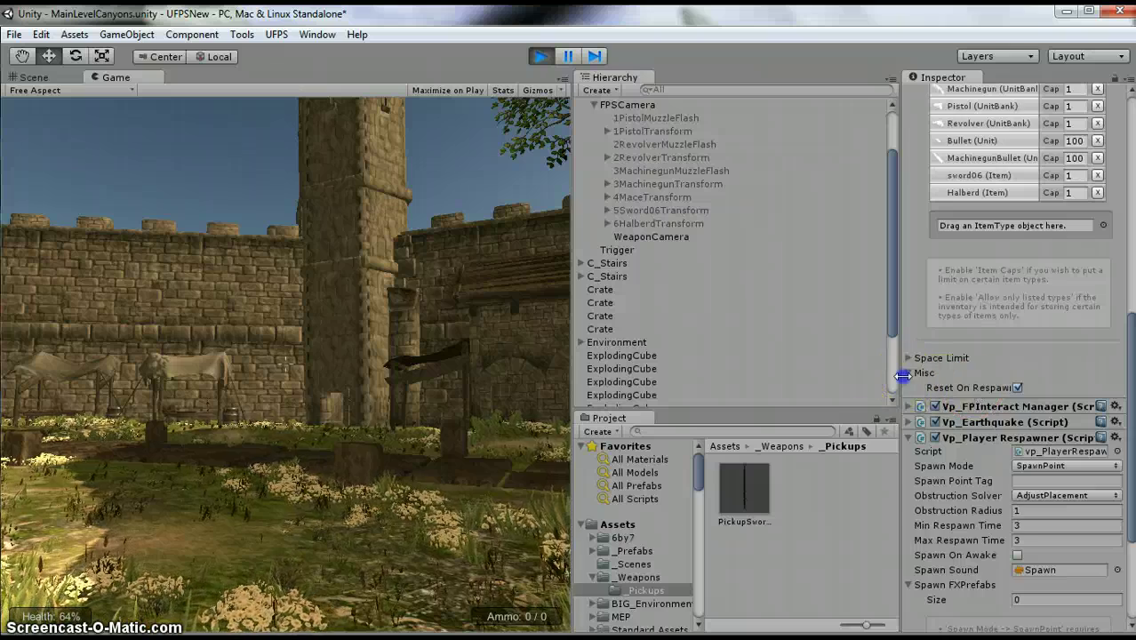
pyautogui.moveTo(902, 376); pyautogui.dragTo(827, 378)
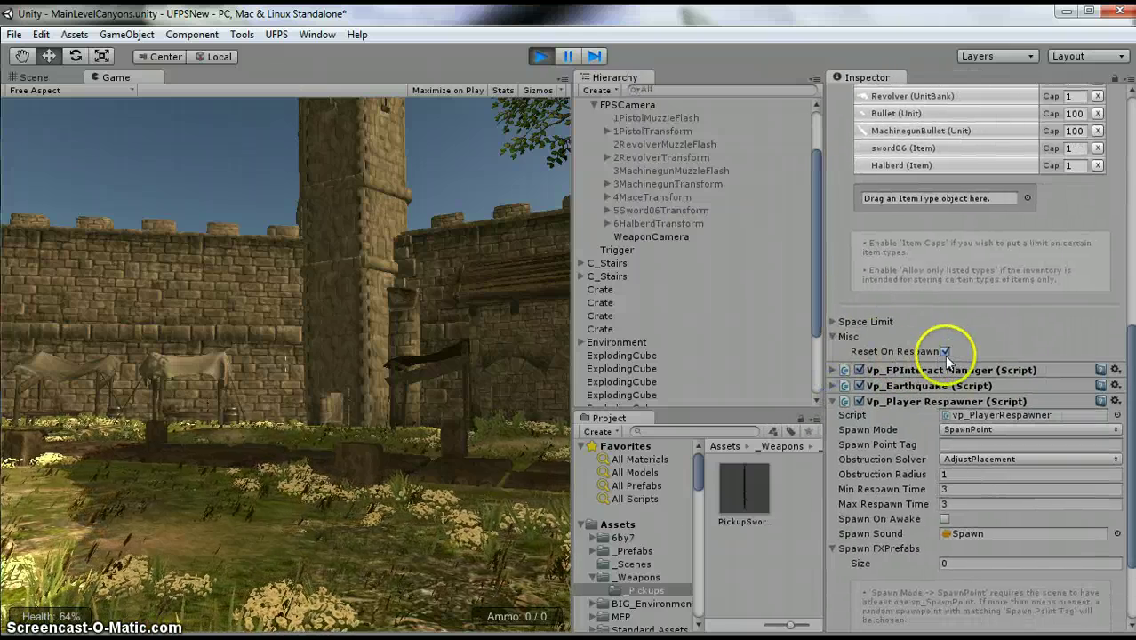
pyautogui.click(540, 56)
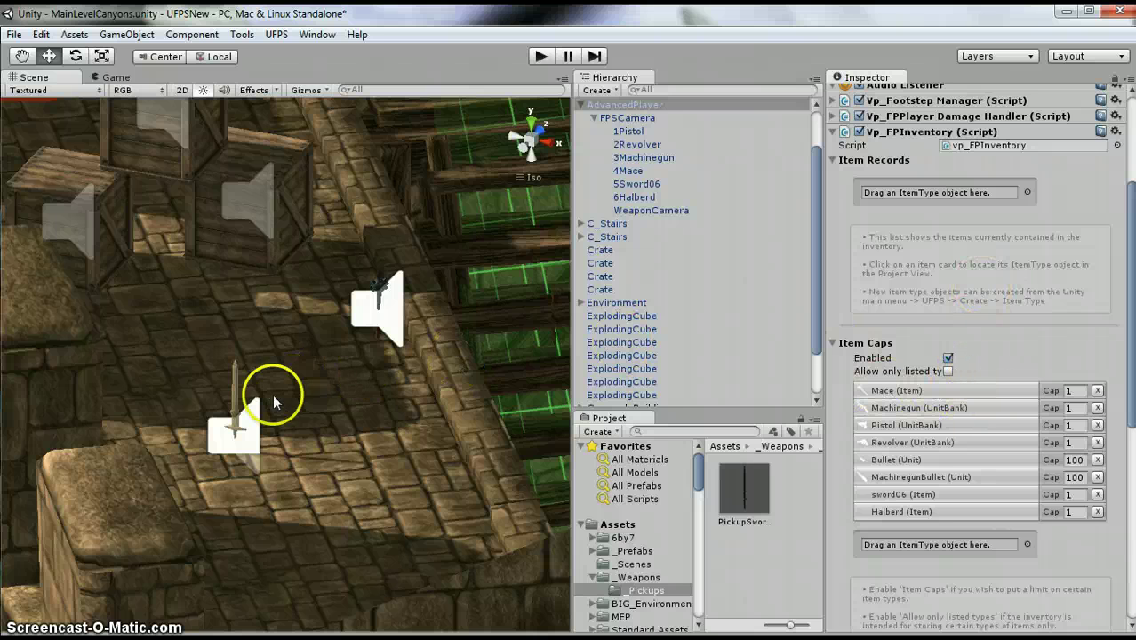
# - Add the Mace item to the Item Records of AdvancedPlayer's Vp_FPInventory script and review the script's Reset On Respawn option
pyautogui.click(1027, 192)
pyautogui.doubleClick(272, 115)
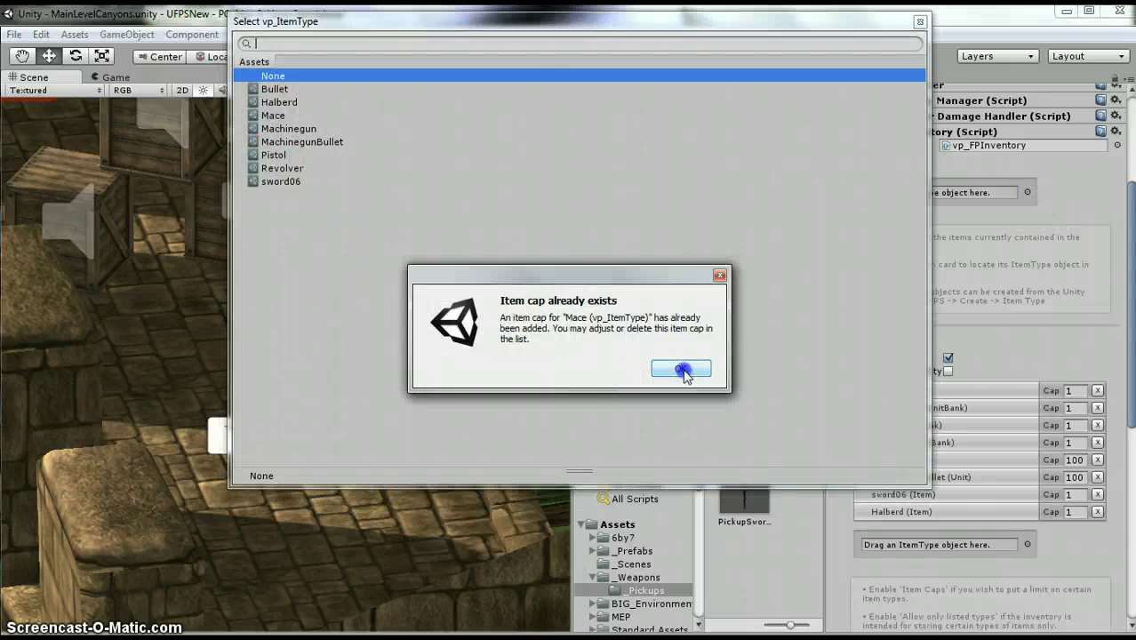
pyautogui.click(682, 369)
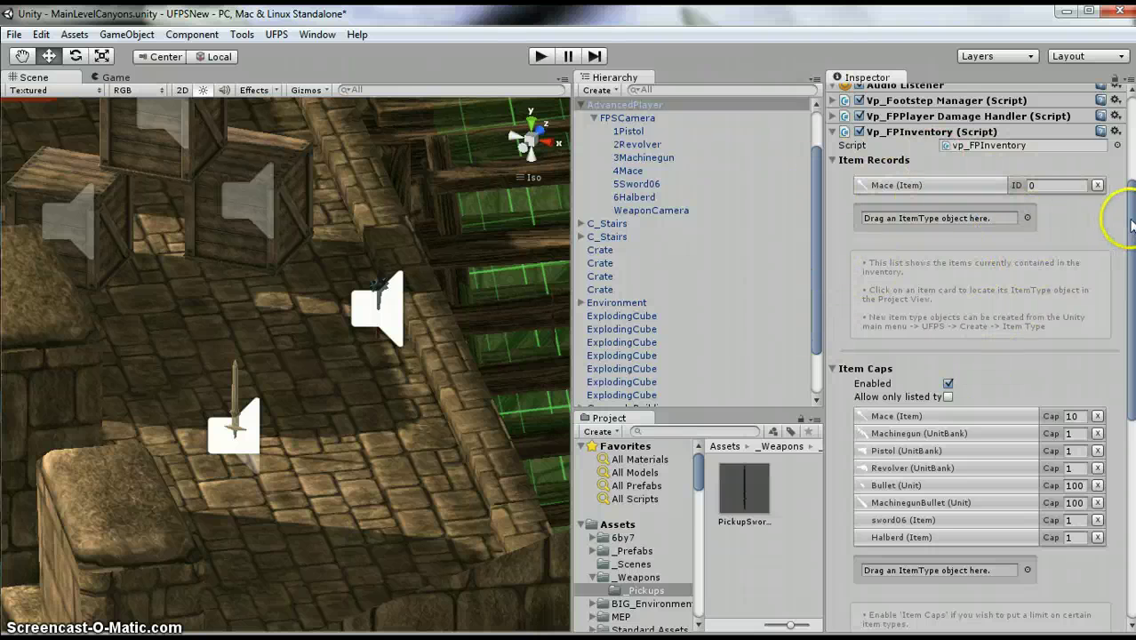
pyautogui.scroll(2, 931, 249)
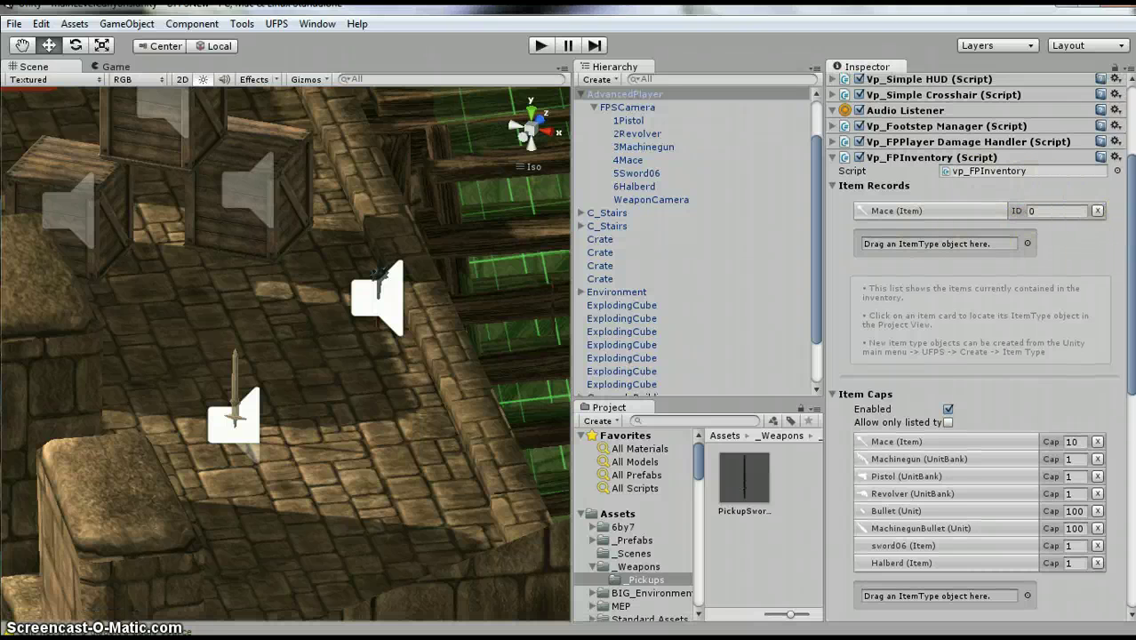
pyautogui.moveTo(1129, 233); pyautogui.dragTo(1129, 369)
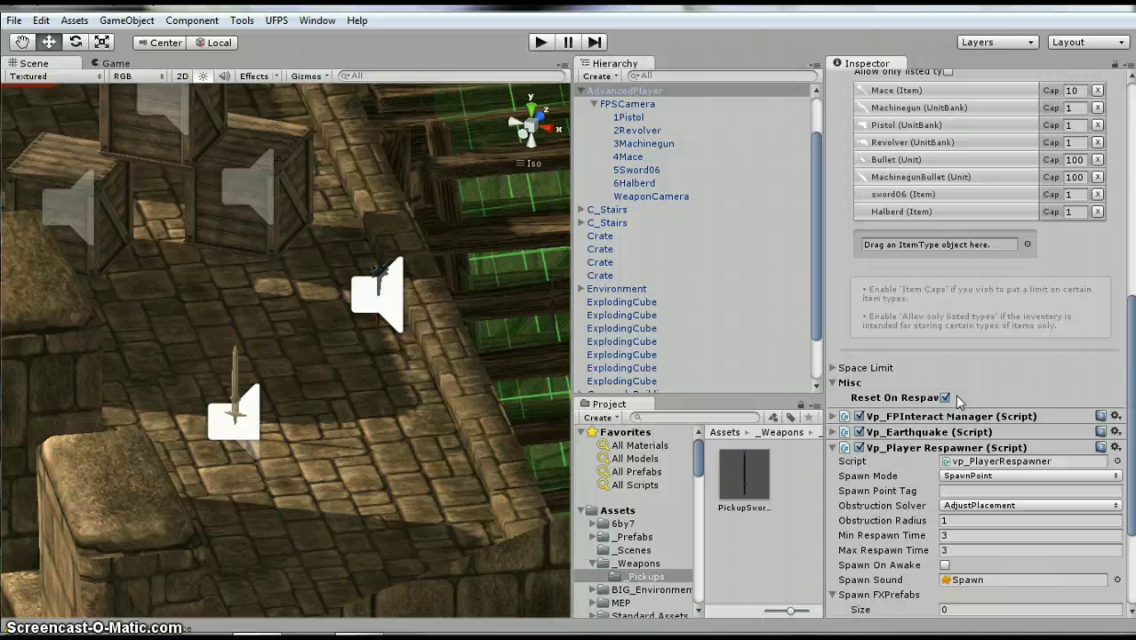
pyautogui.scroll(8, 1056, 325)
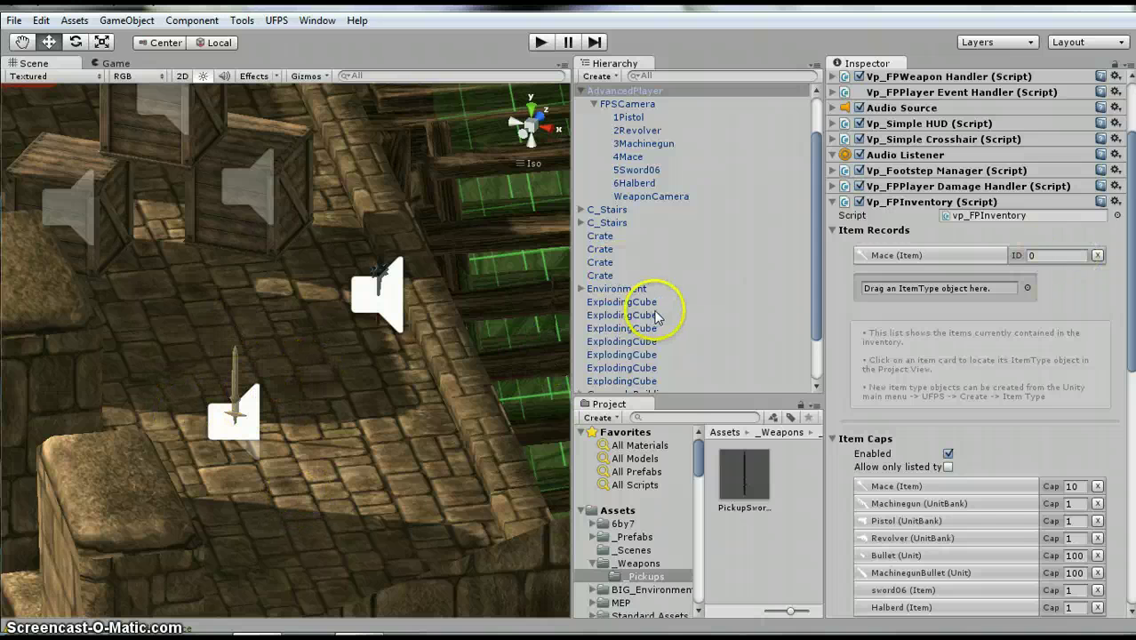
# - Select the PickupMace object in the scene and examine its components, including the Vp_Respawner settings
pyautogui.scroll(-2, 655, 318)
pyautogui.click(637, 349)
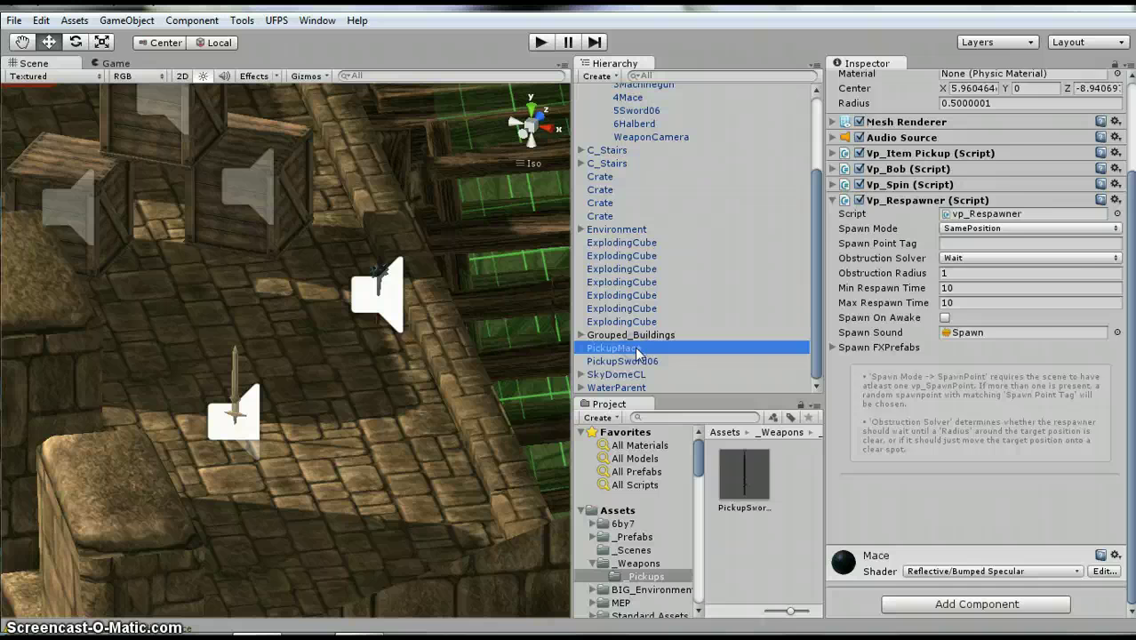
pyautogui.scroll(2, 883, 303)
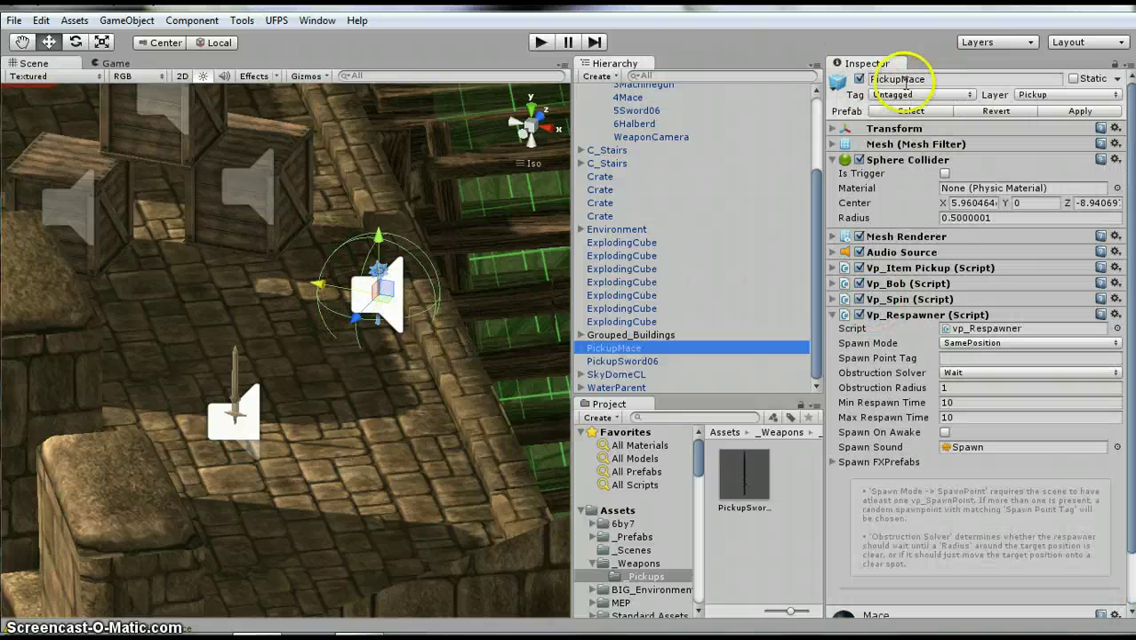
# - Enter play mode and walk along the castle wall toward the sword and mace pickups
pyautogui.click(539, 42)
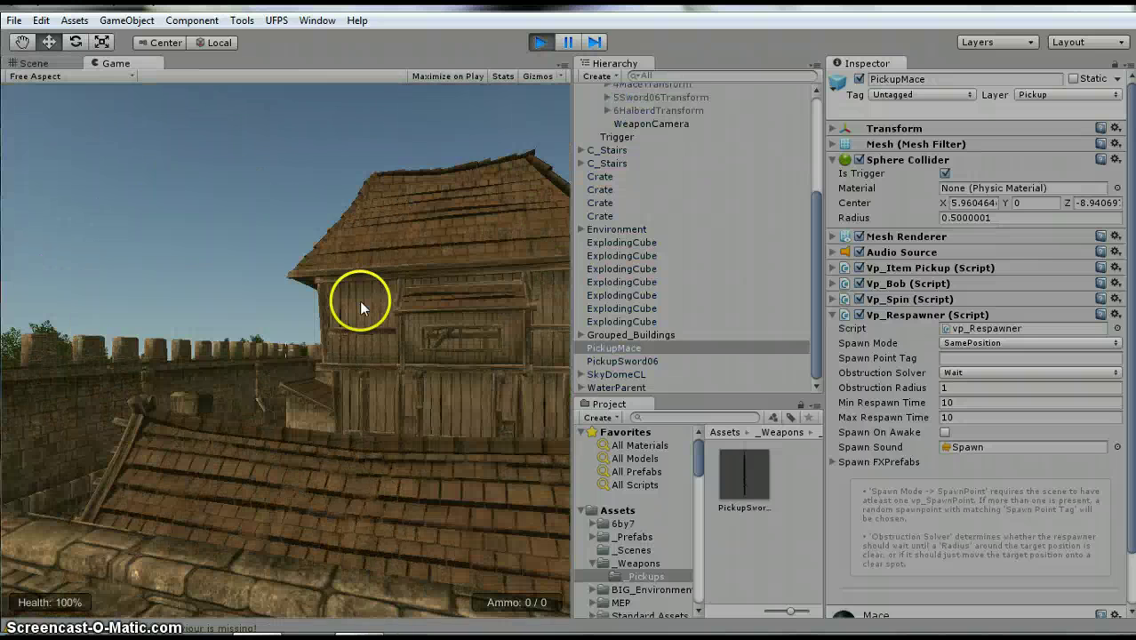
pyautogui.press('w')
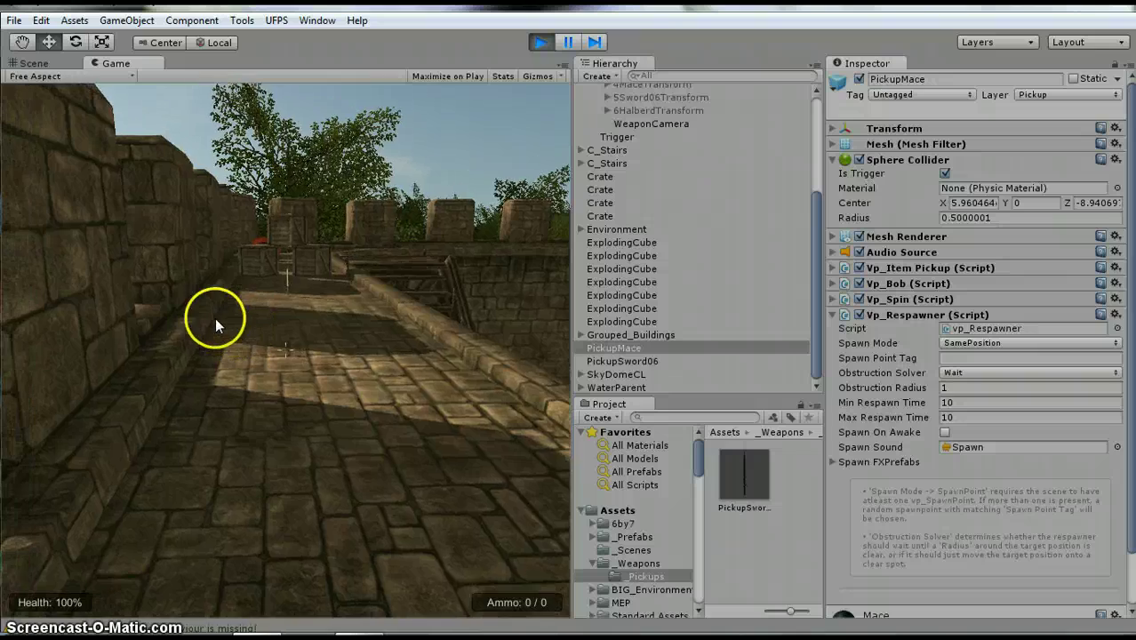
pyautogui.press('w')
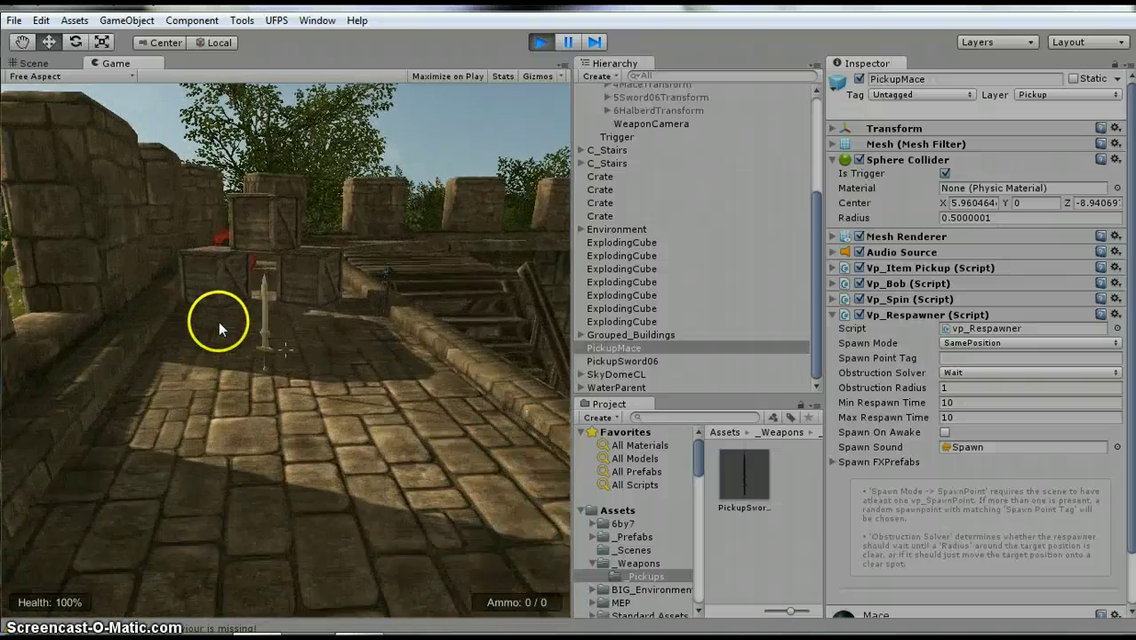
pyautogui.press('w')
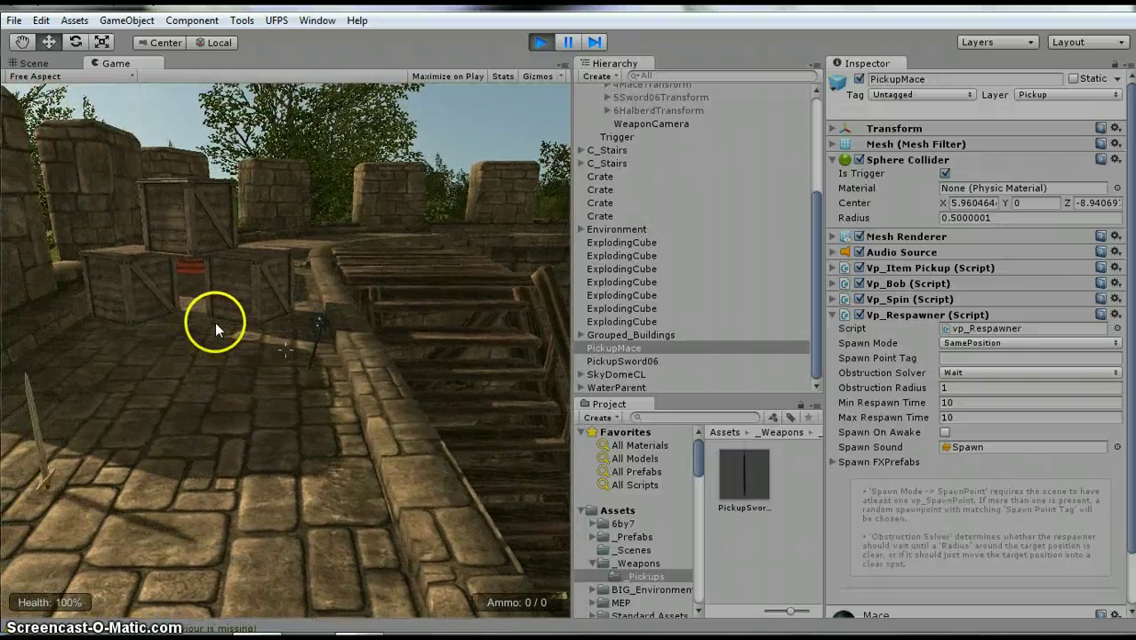
# - Move back and forth around the sword pickup to examine it and the mace pickup without collecting either
pyautogui.press('a')
pyautogui.press('w')
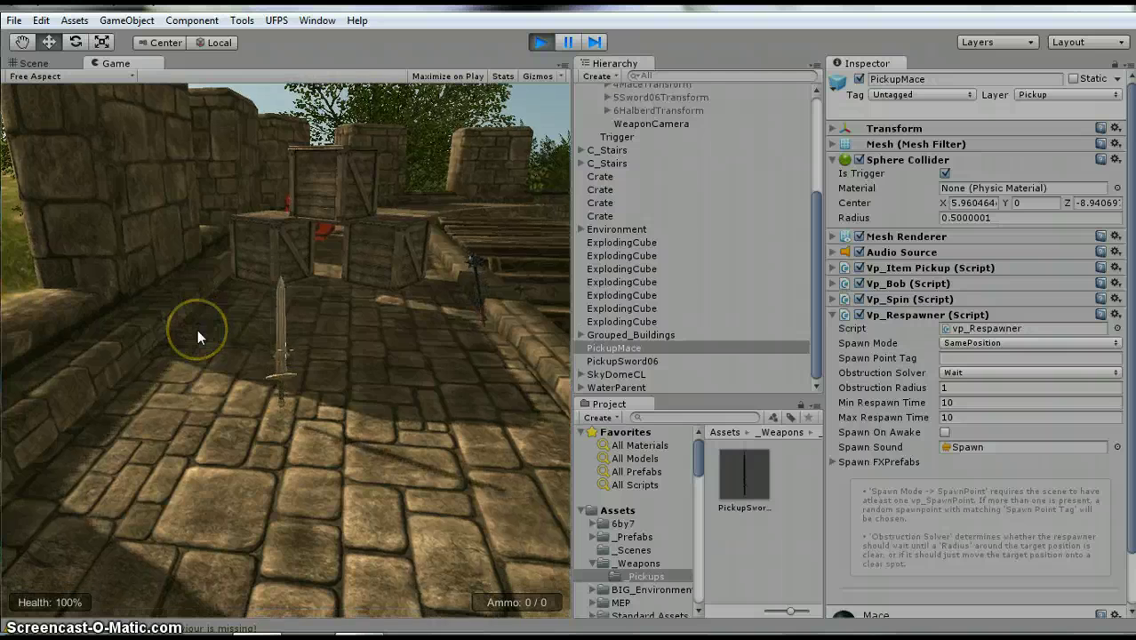
pyautogui.press('w')
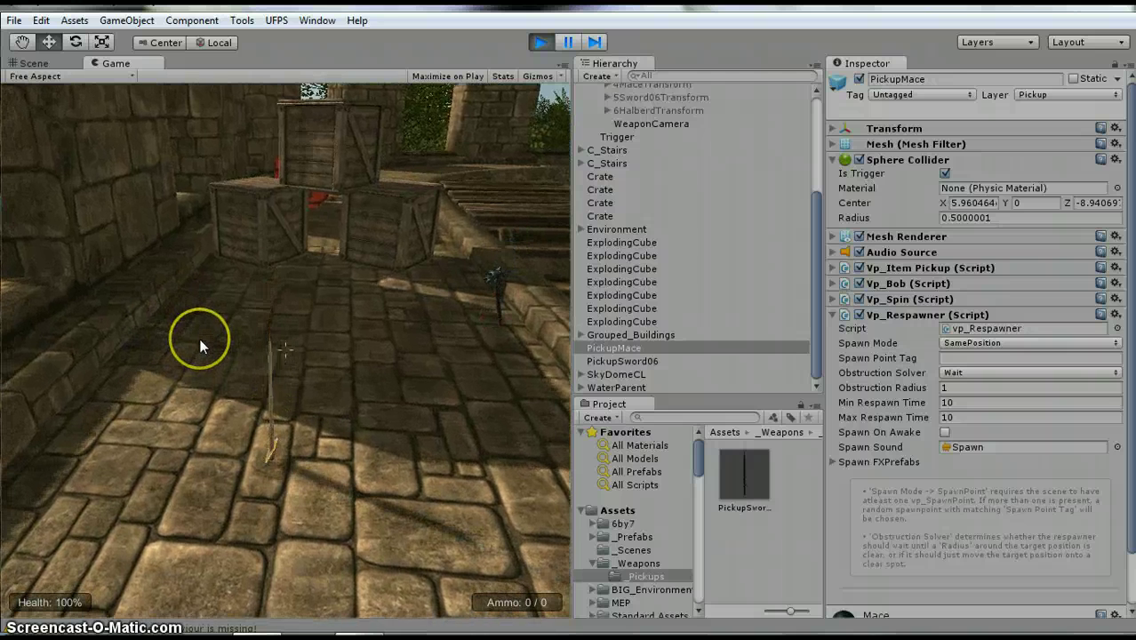
pyautogui.press('s')
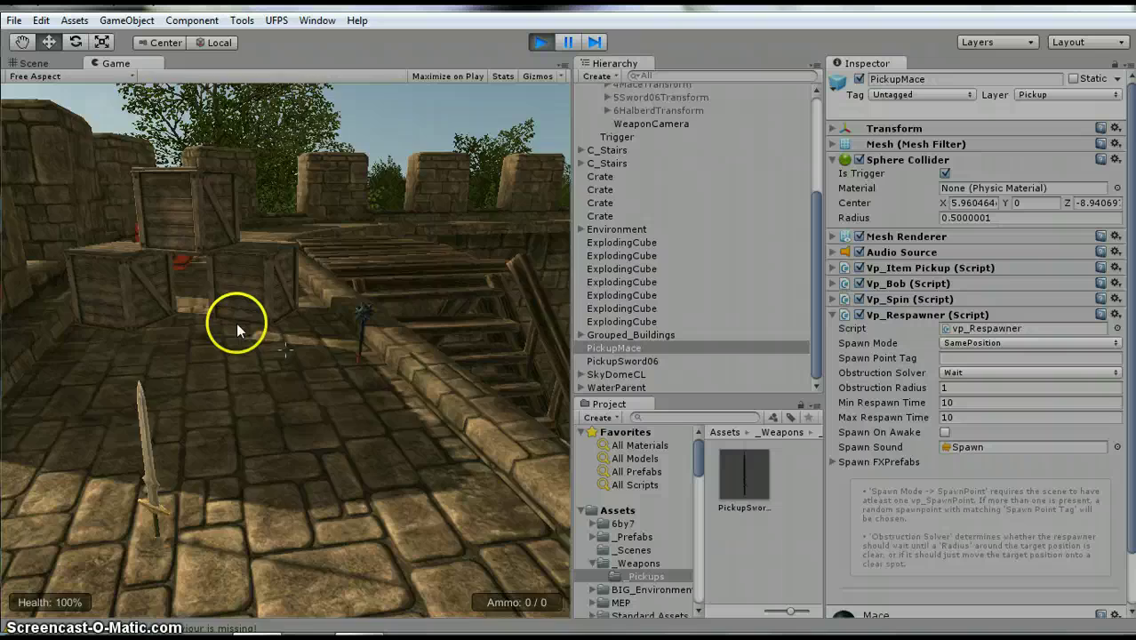
pyautogui.moveTo(240, 391)
pyautogui.press('s')
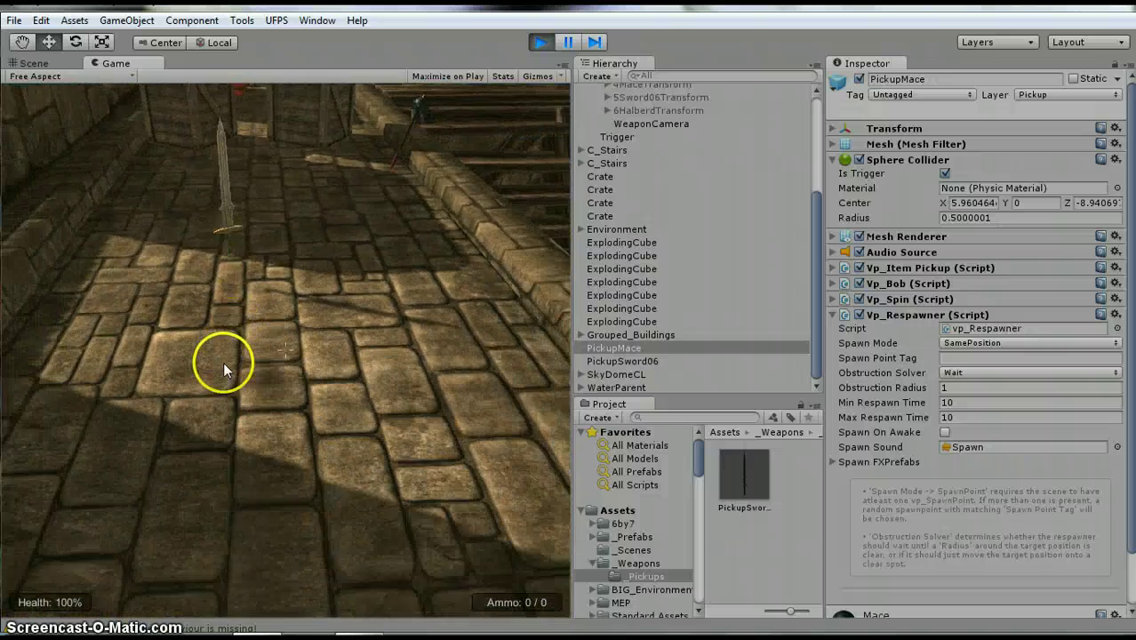
pyautogui.press('w')
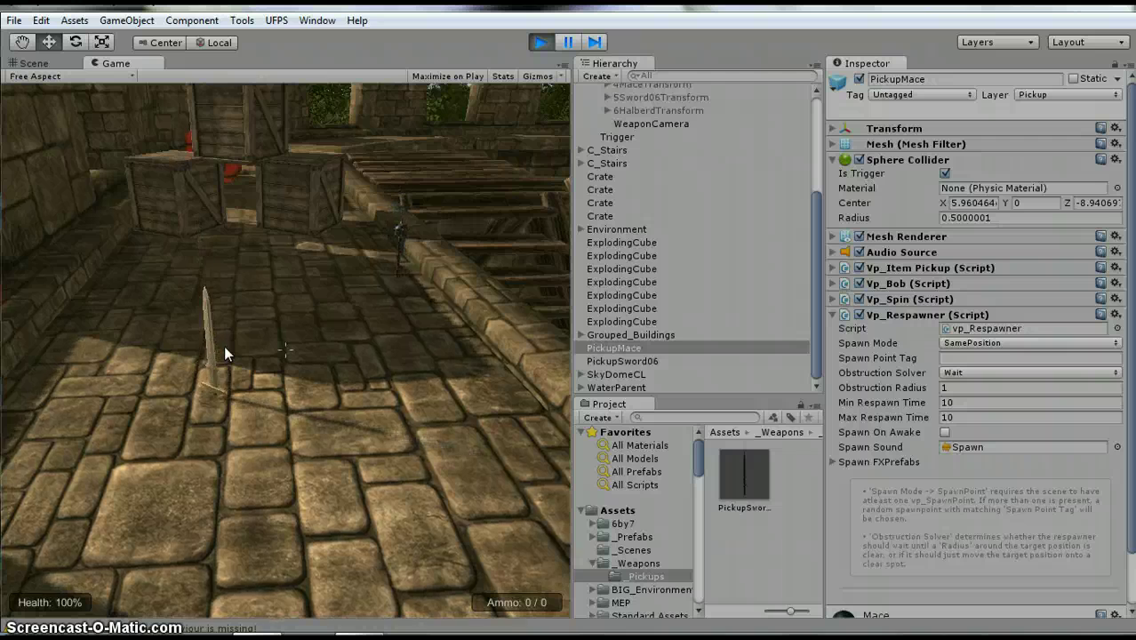
pyautogui.click(228, 343)
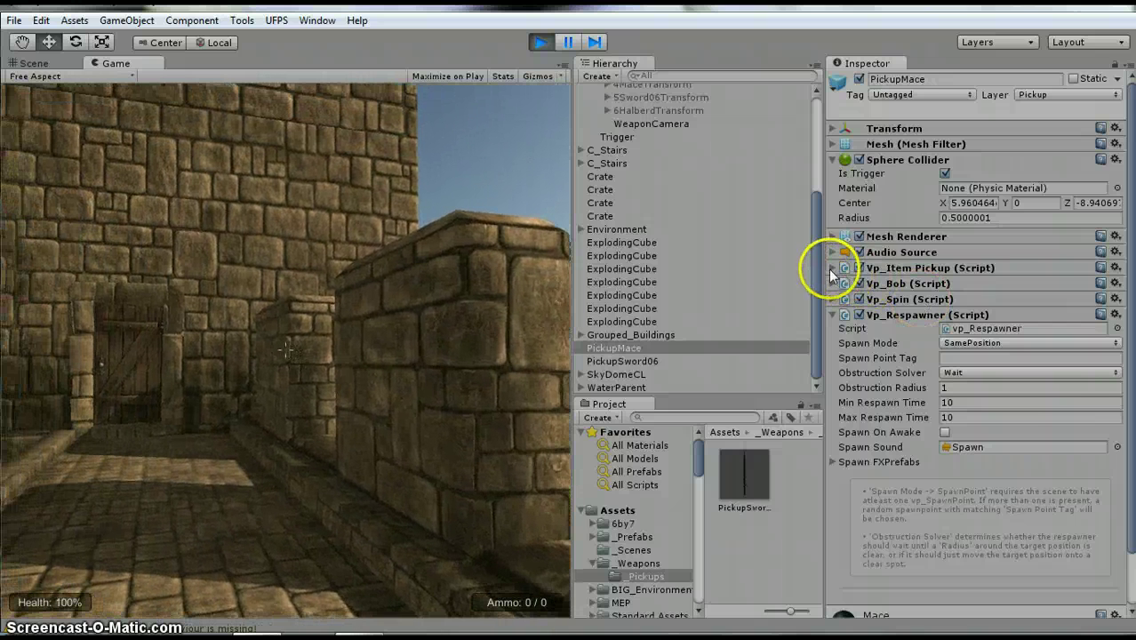
# - Check the item assigned in PickupMace's Vp_Item Pickup script, stop play mode and review its Vp_Respawner settings
pyautogui.click(832, 267)
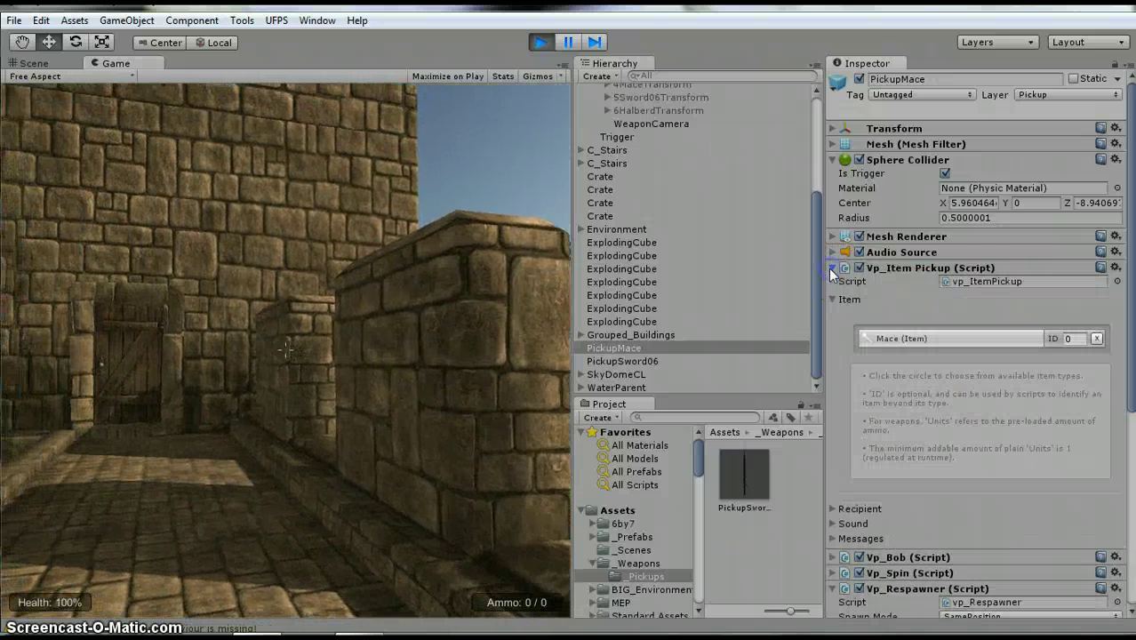
pyautogui.click(540, 42)
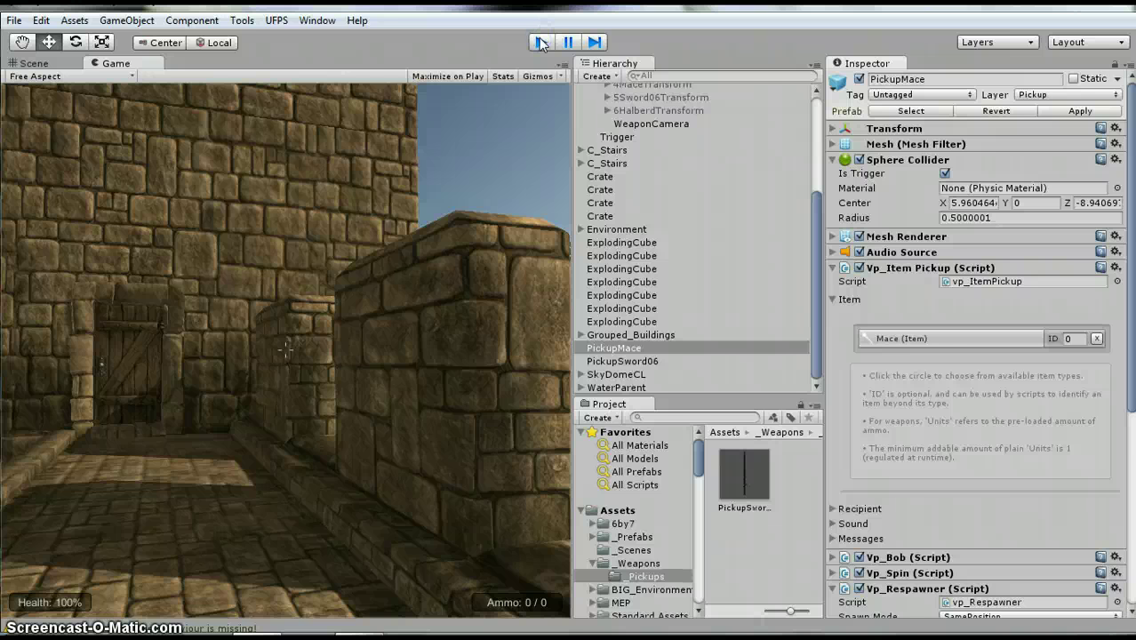
pyautogui.scroll(-8, 947, 296)
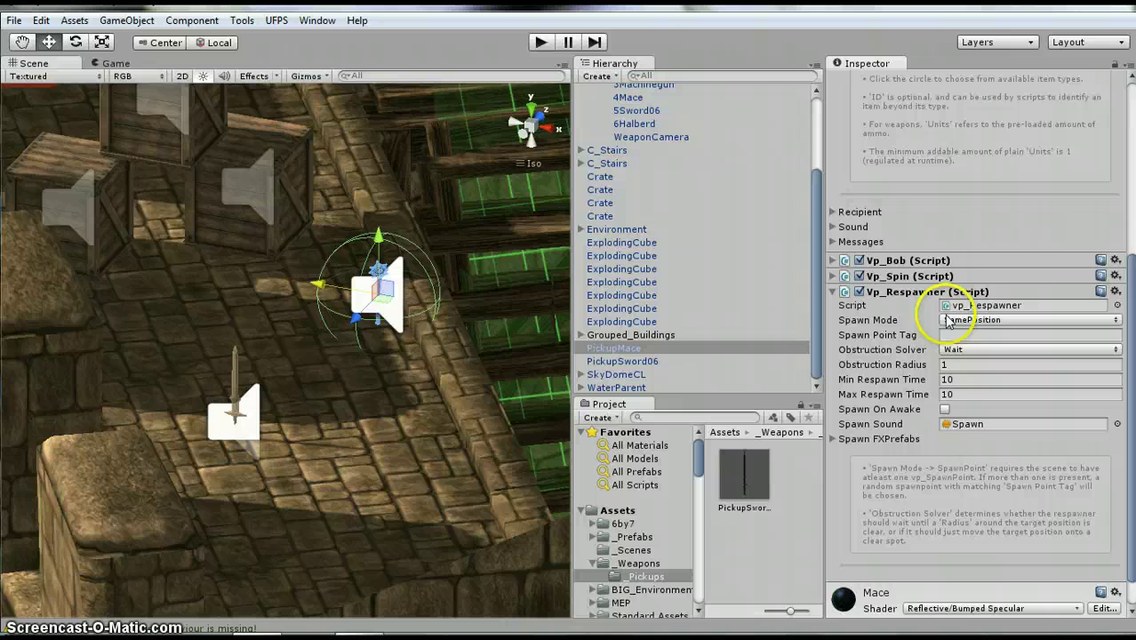